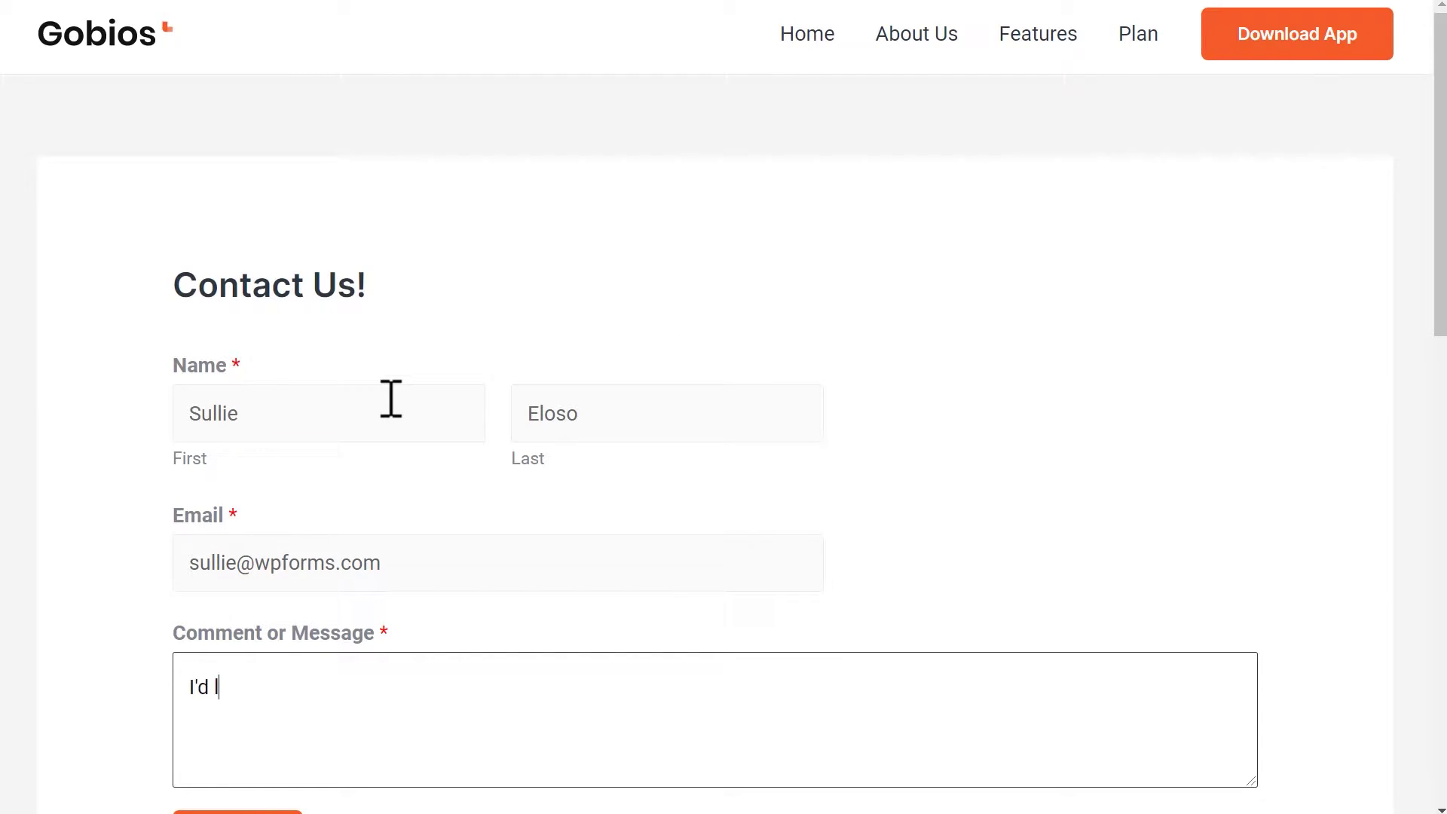
Enter the message 'I'd love more information about your products/services. Thanks! :)' in the Contact Us form.
text(more information about your)
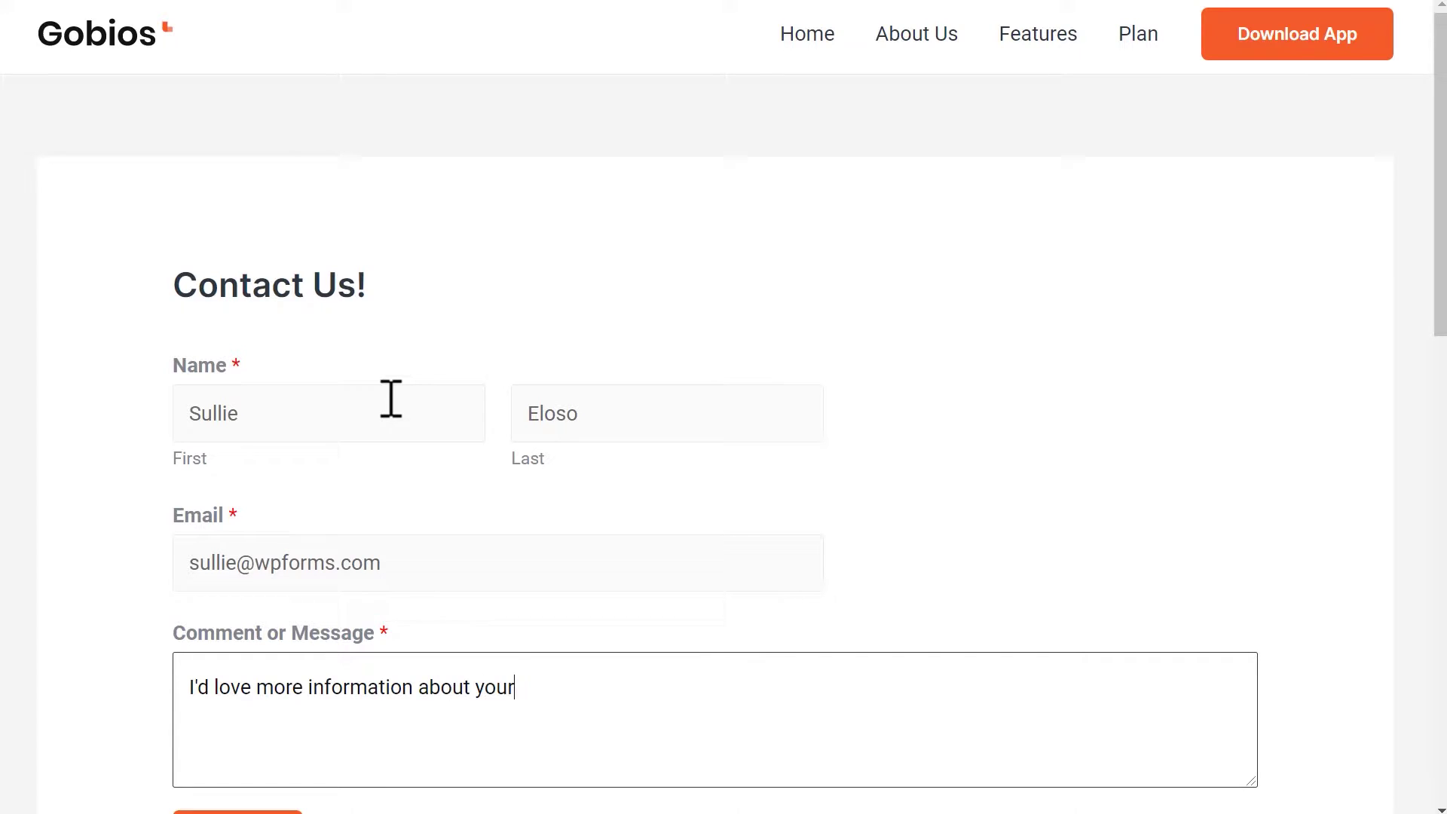
text( products/services. Thanks! :)
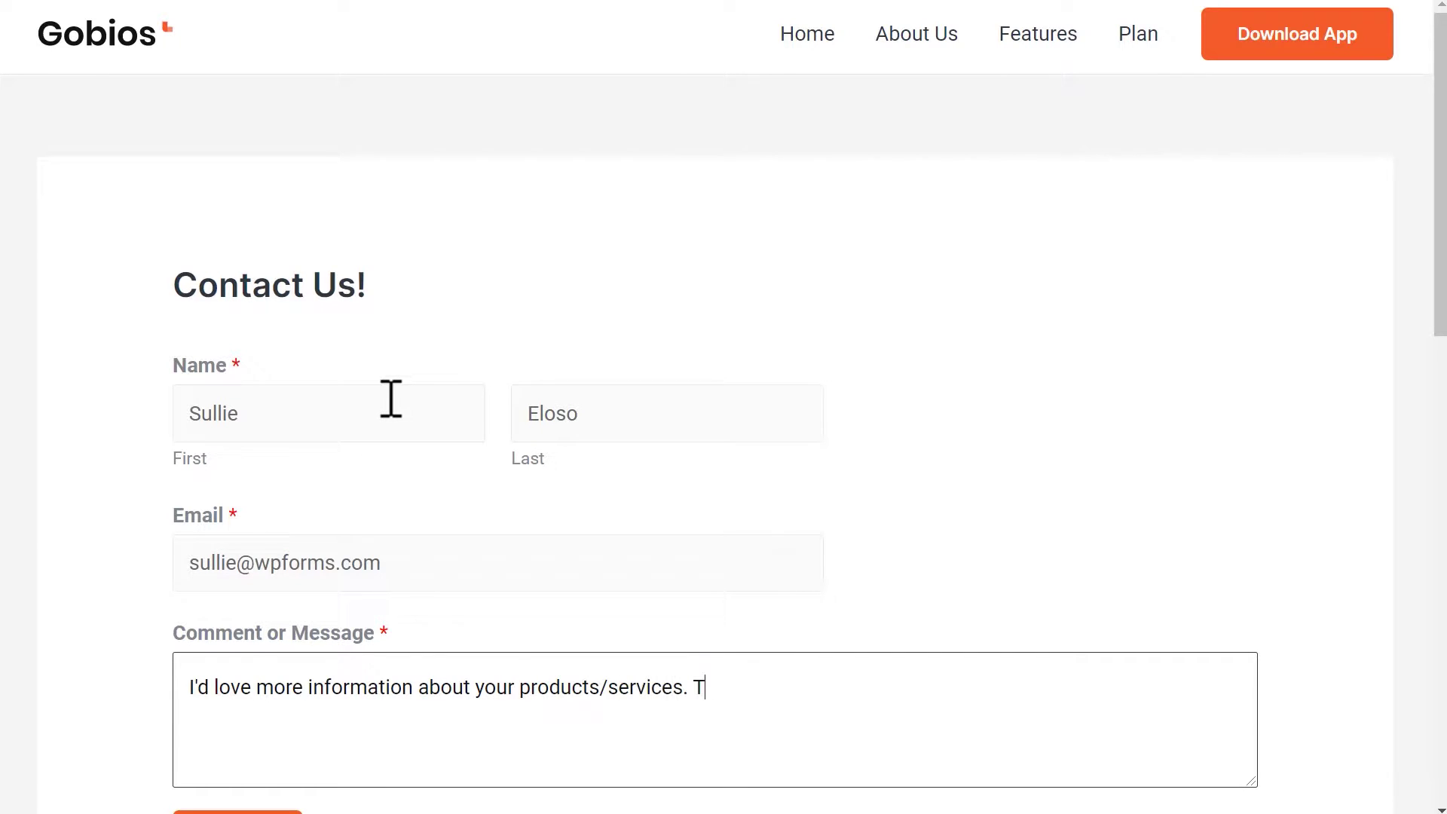
text())
scroll(391, 400, down, 3)
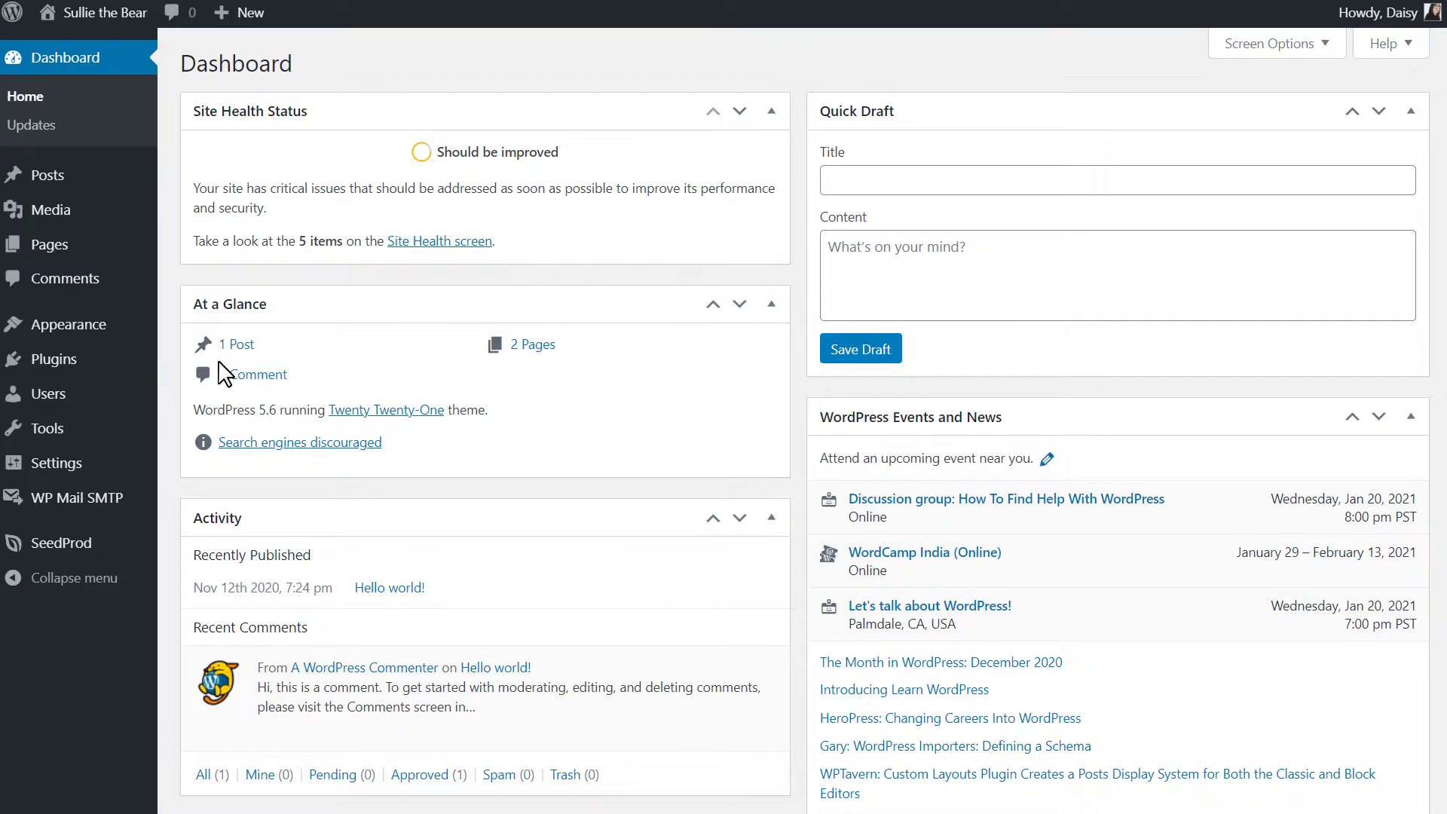
Upload wpforms.zip through Plugins > Add New > Upload Plugin and install it.
click(99, 360)
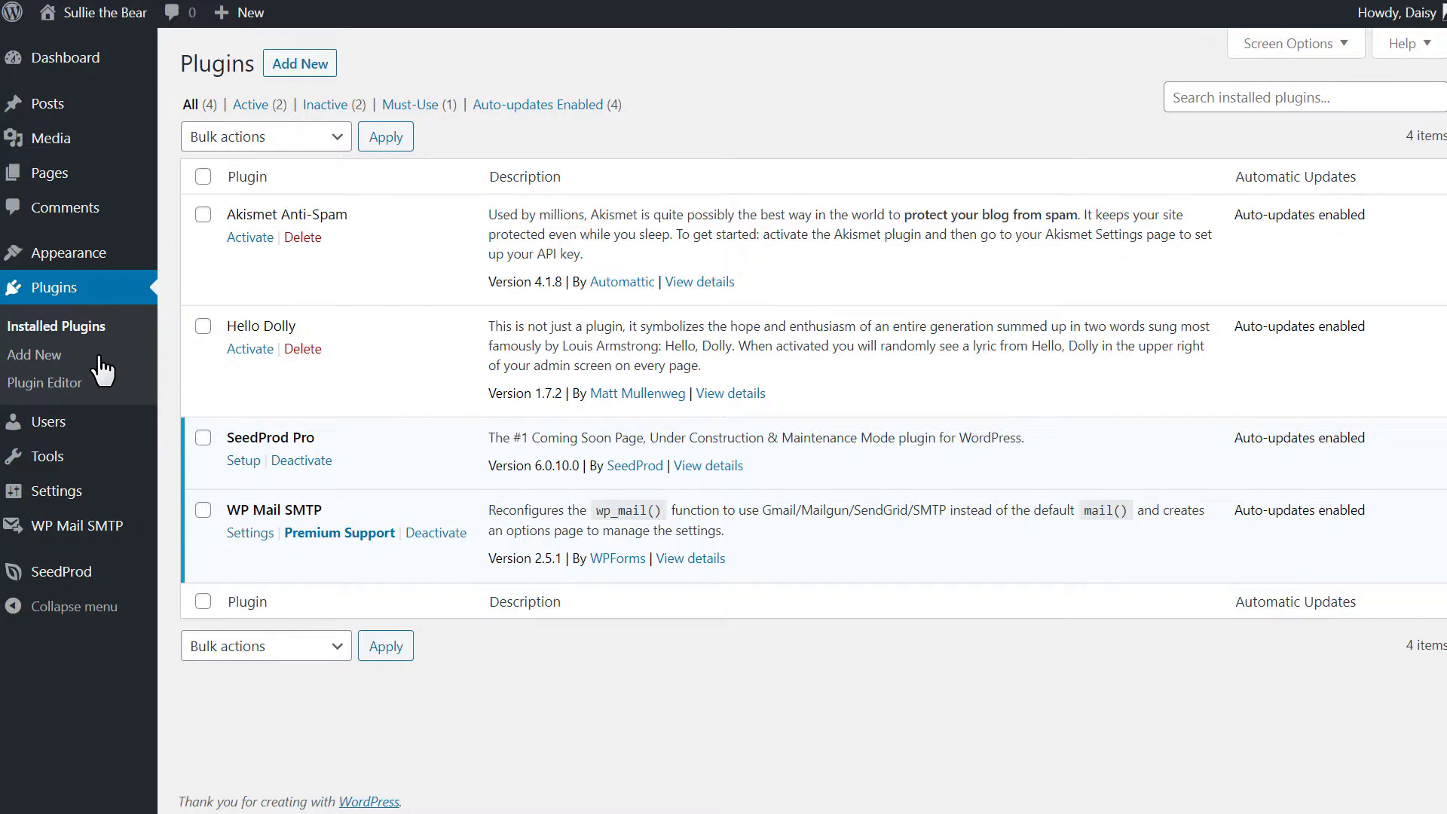
click(326, 66)
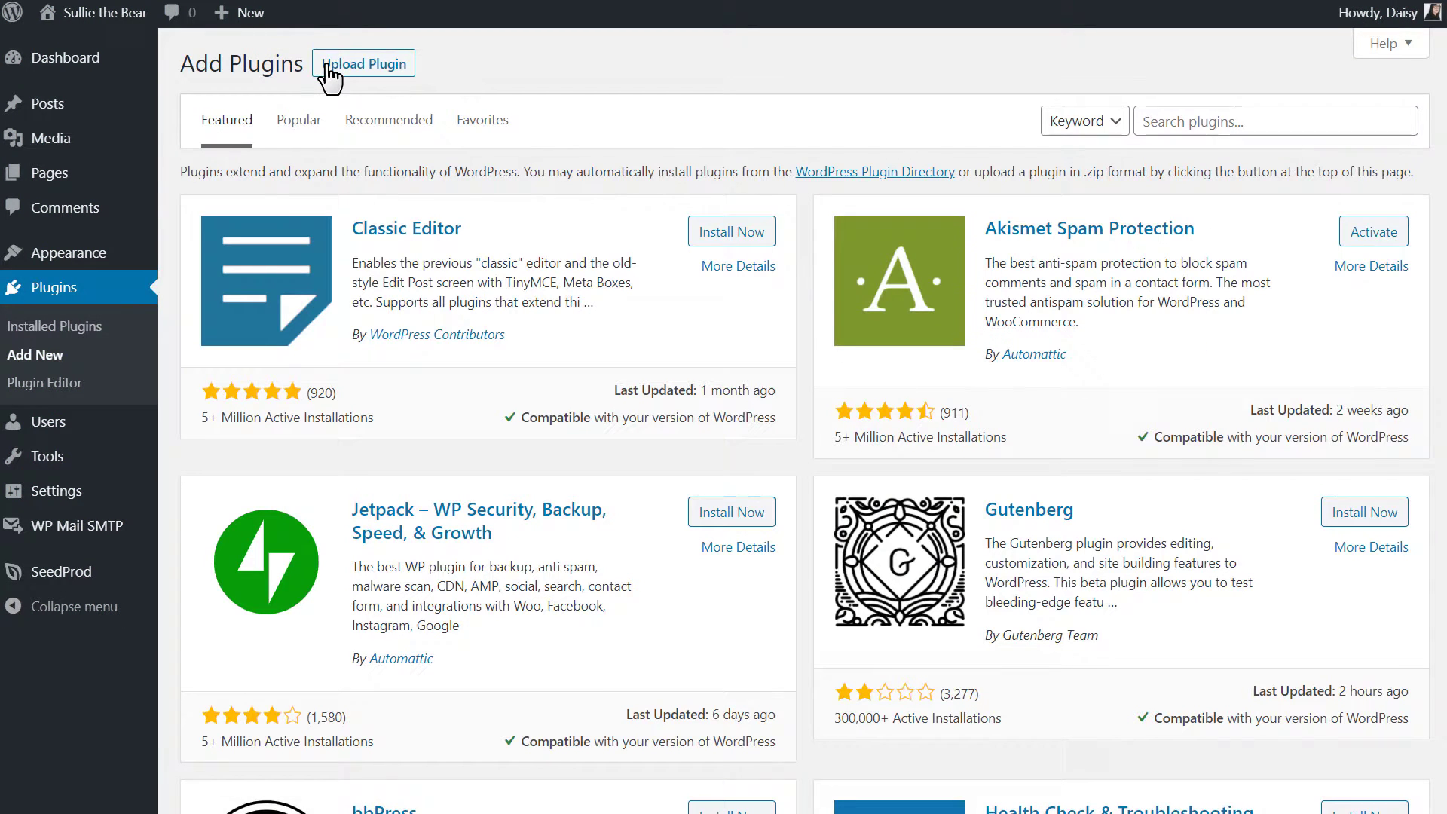
click(330, 68)
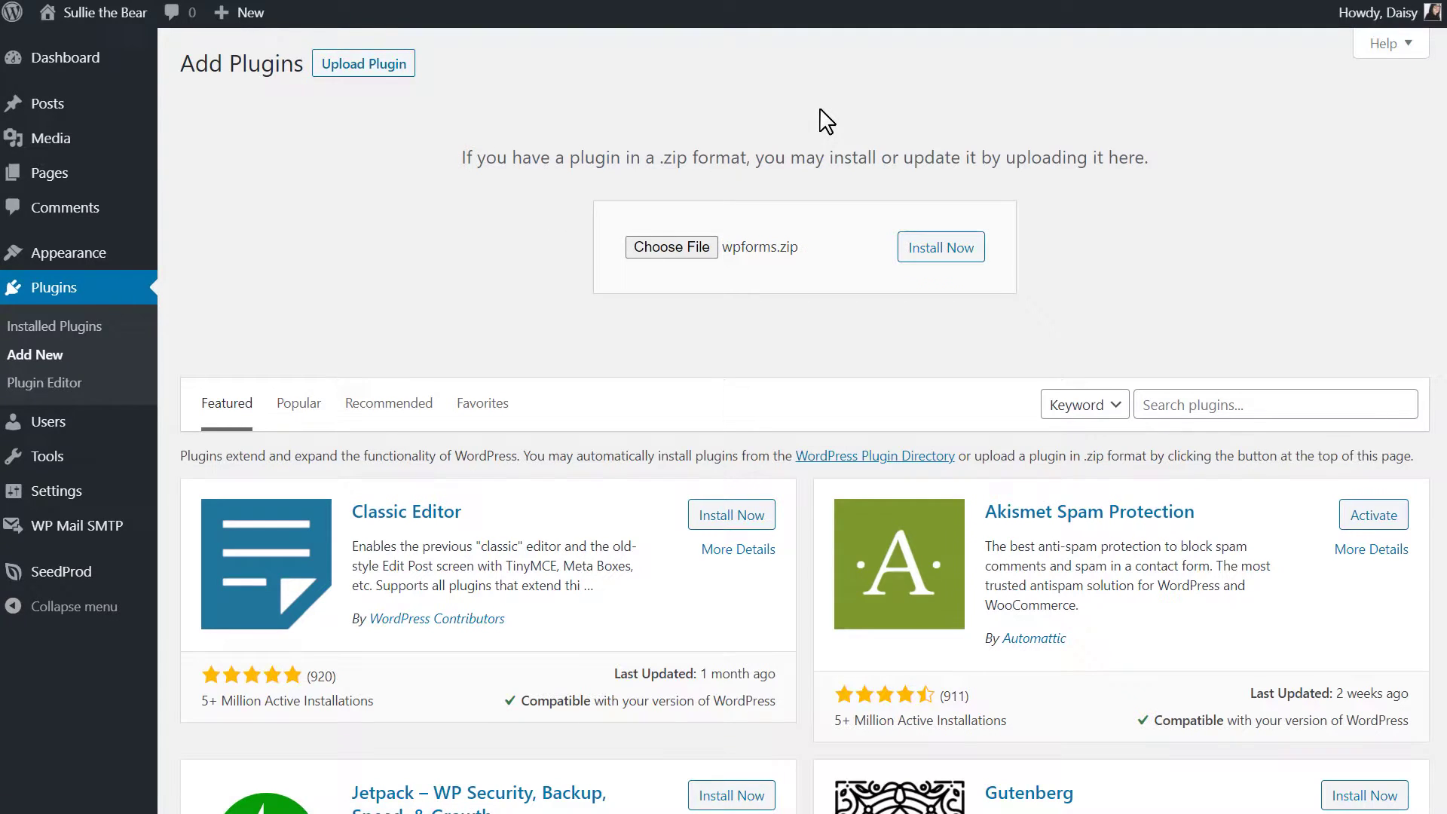
click(969, 253)
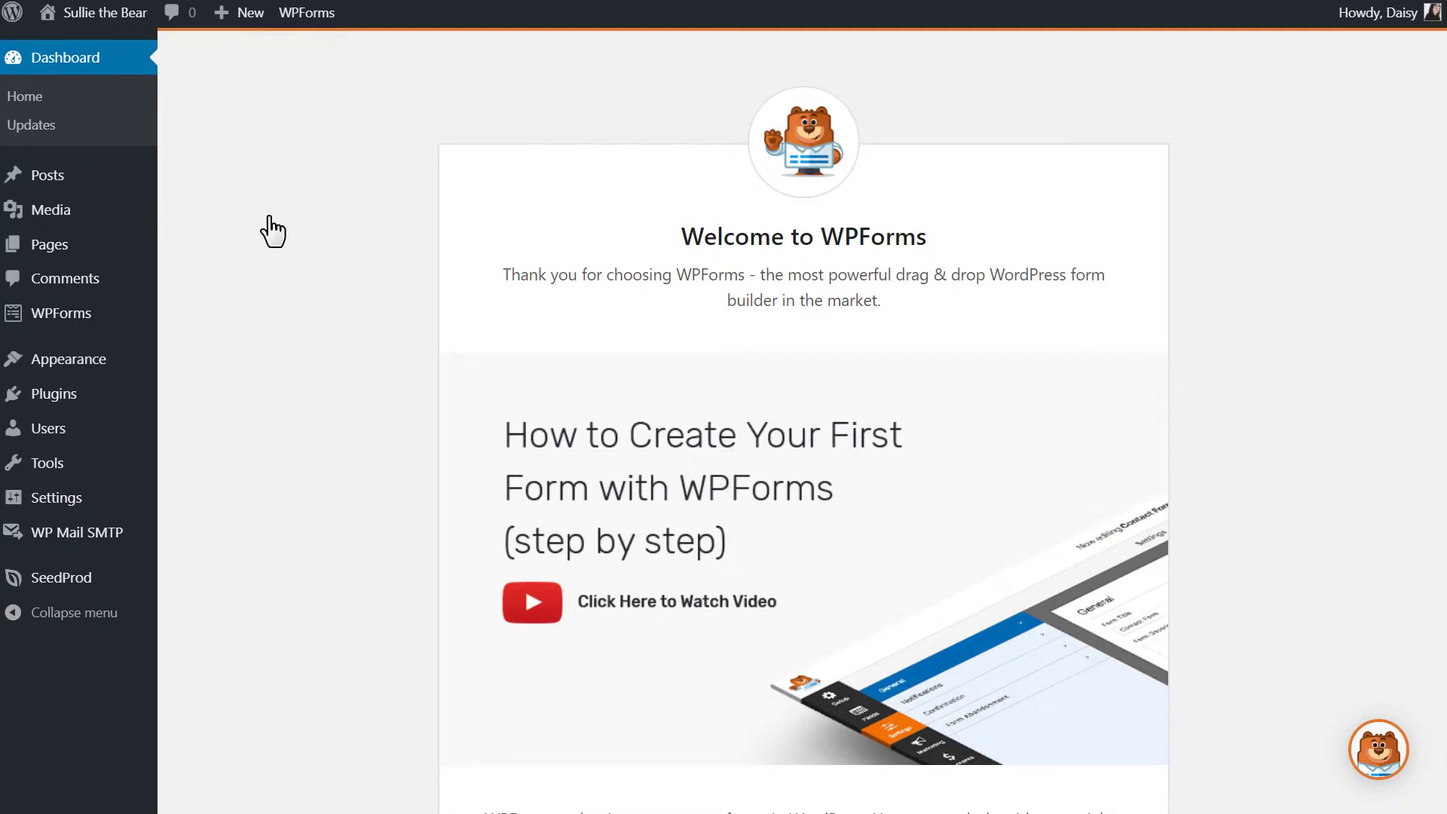
Check WPForms Settings and the Addons page for an active Zapier Addon, then start a new form.
mouse_move(94, 316)
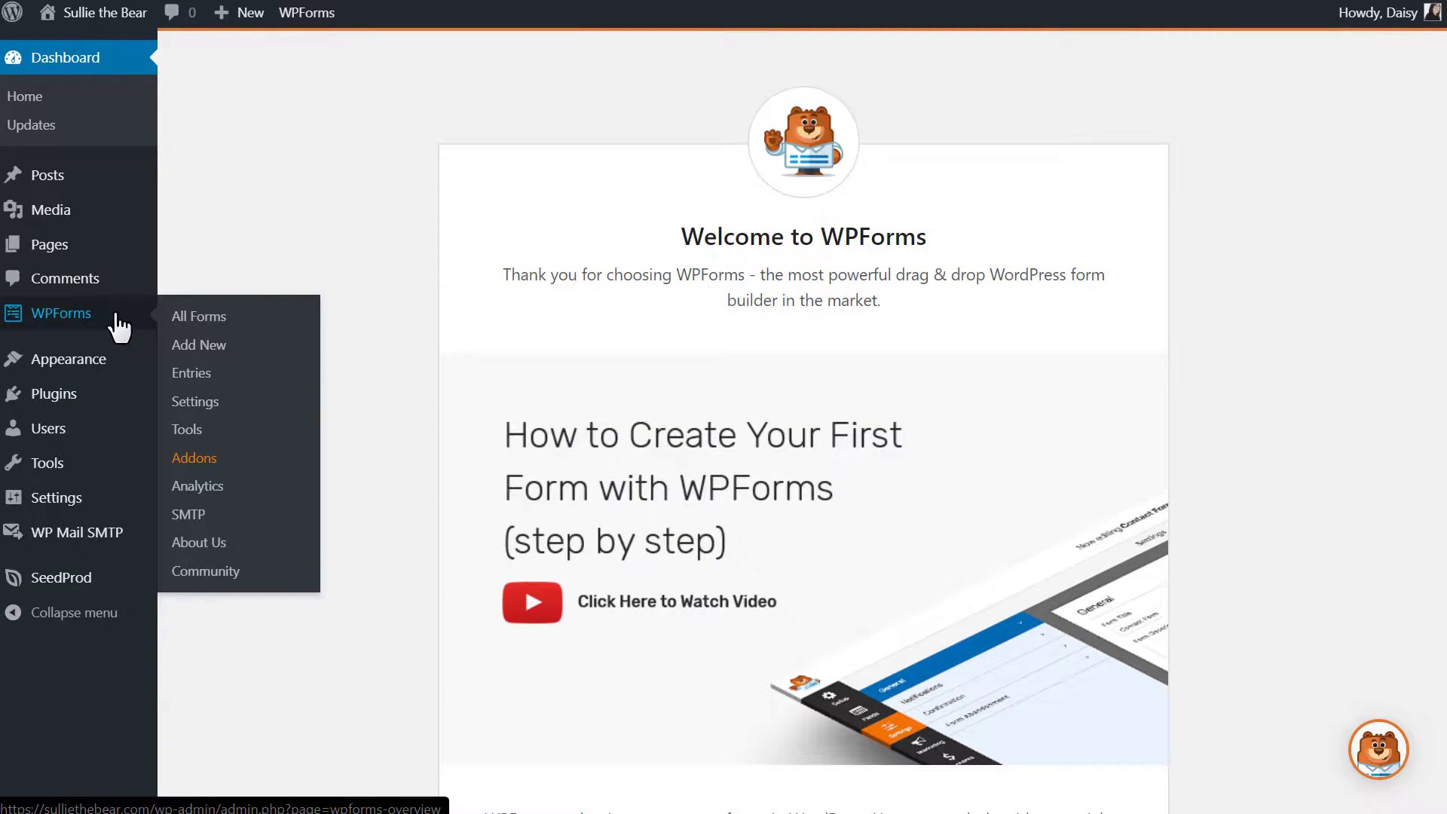
click(219, 407)
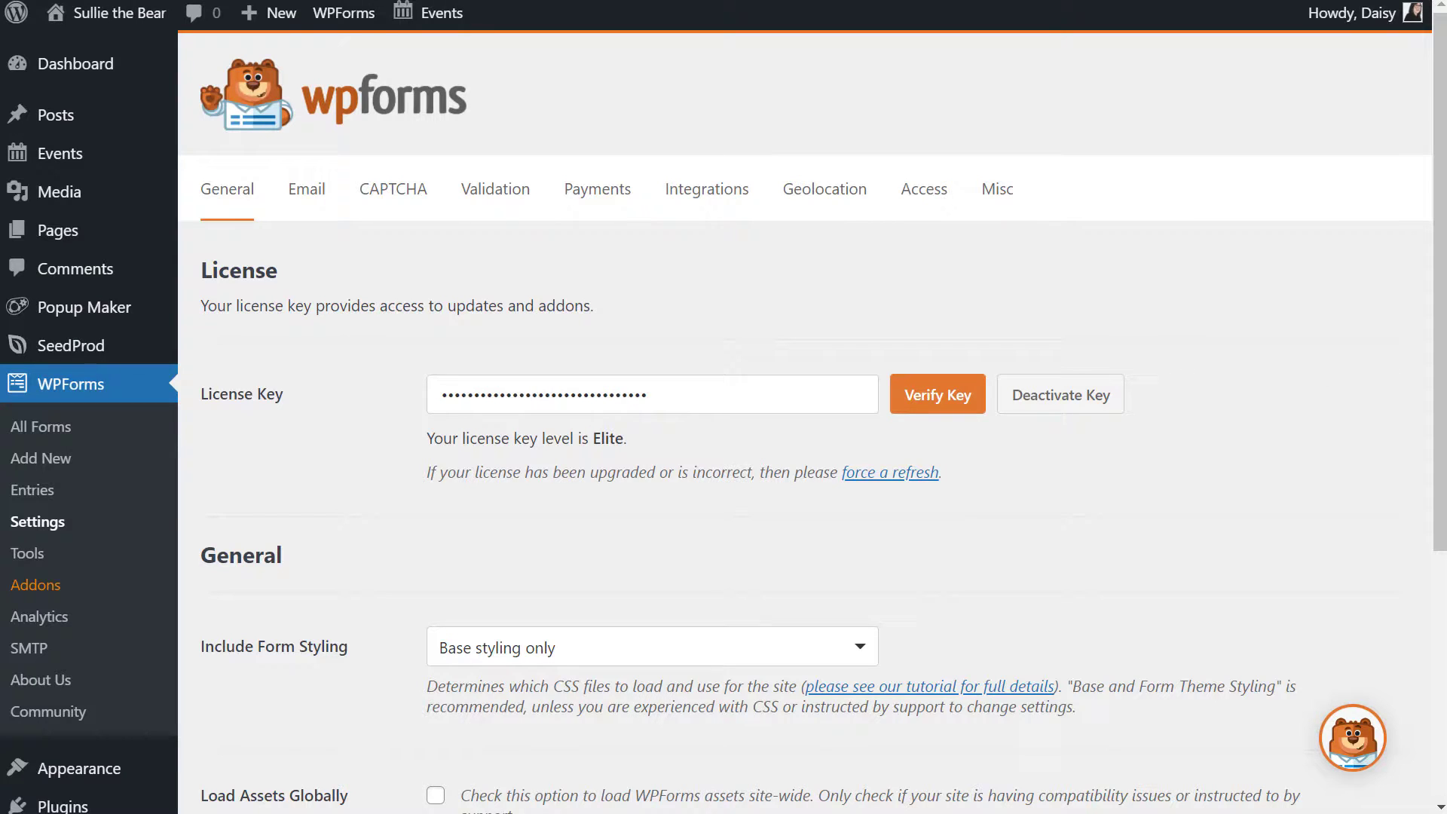
click(57, 586)
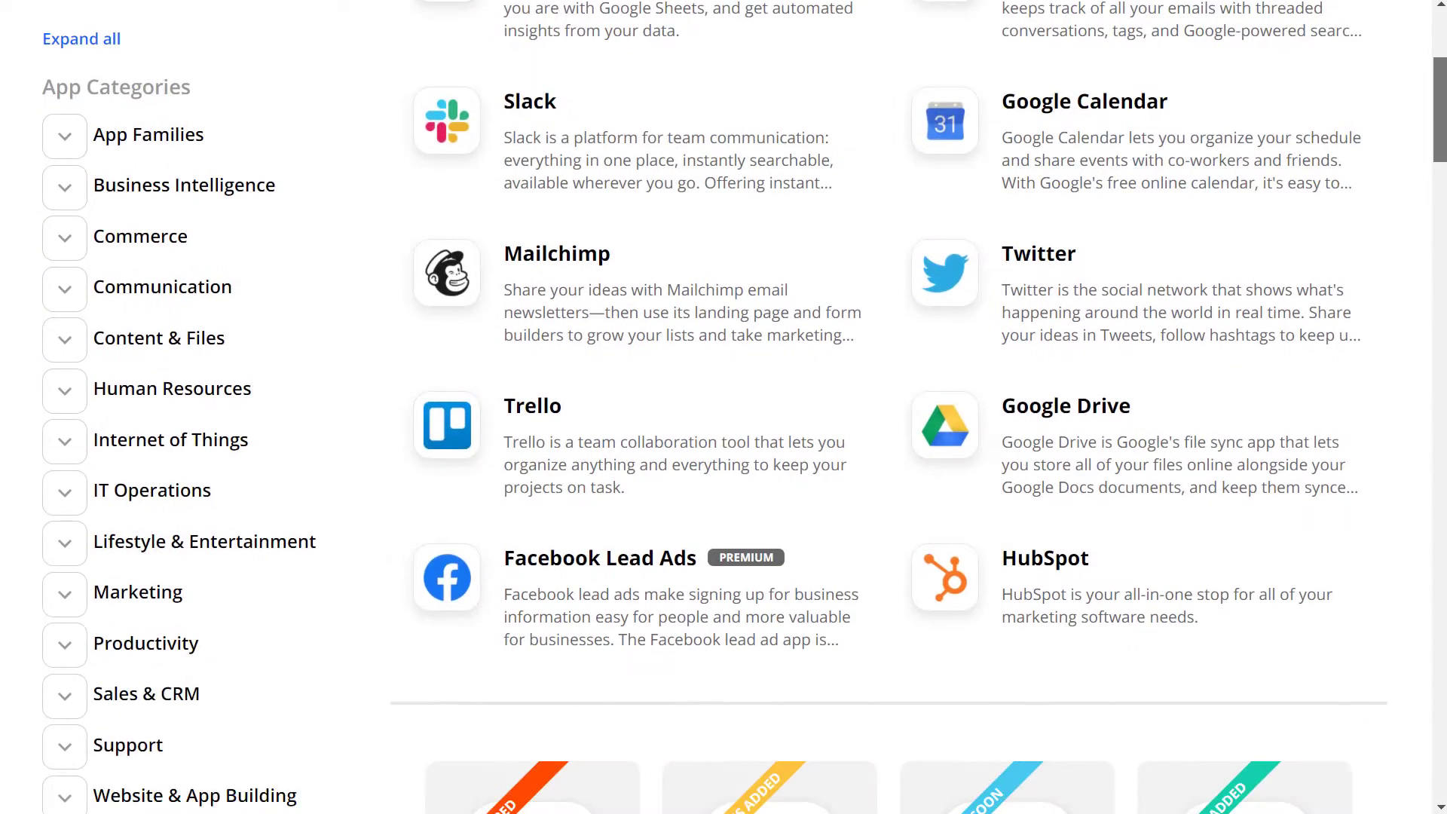
scroll(724, 408, down, 9)
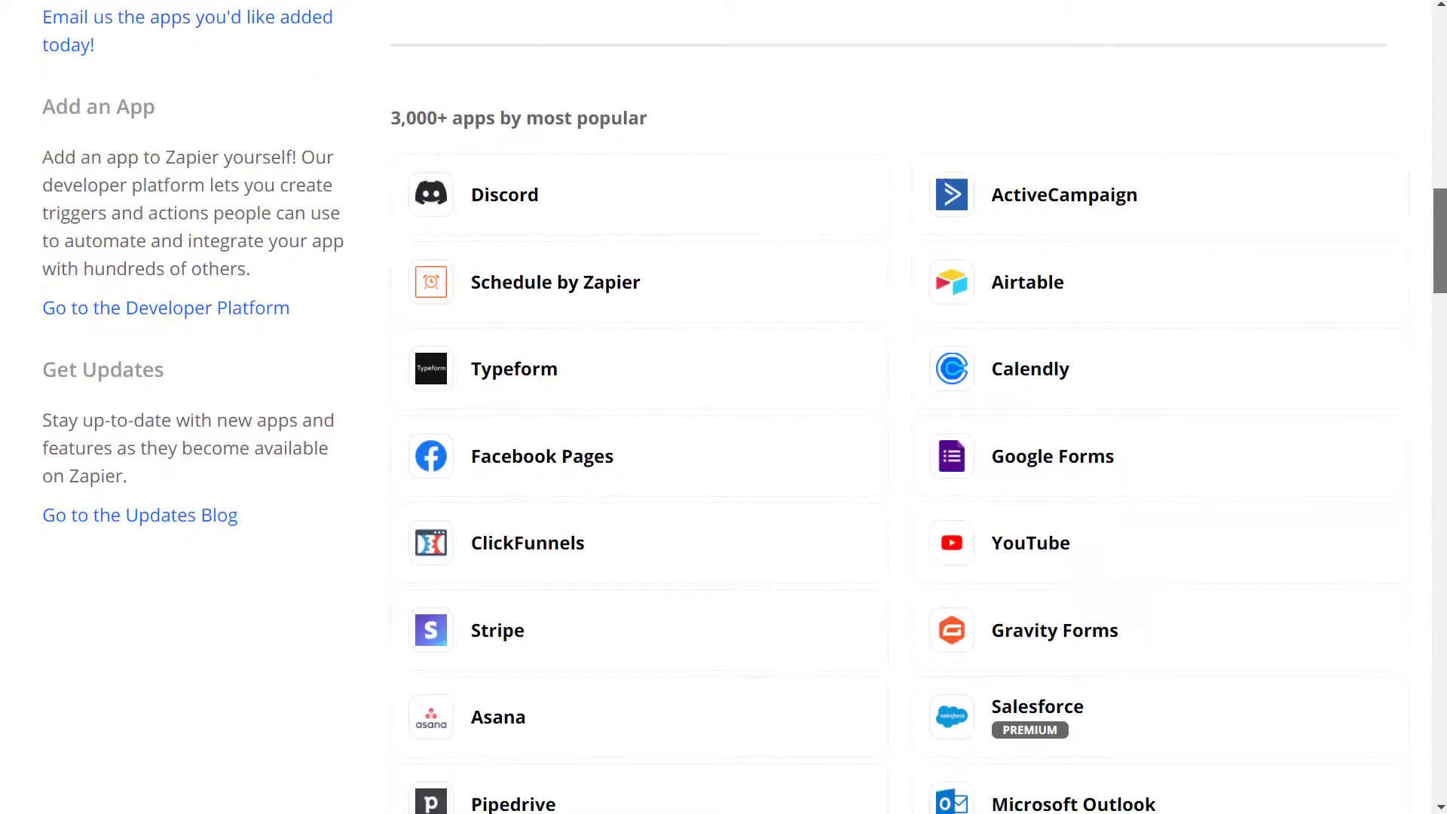
scroll(724, 407, down, 7)
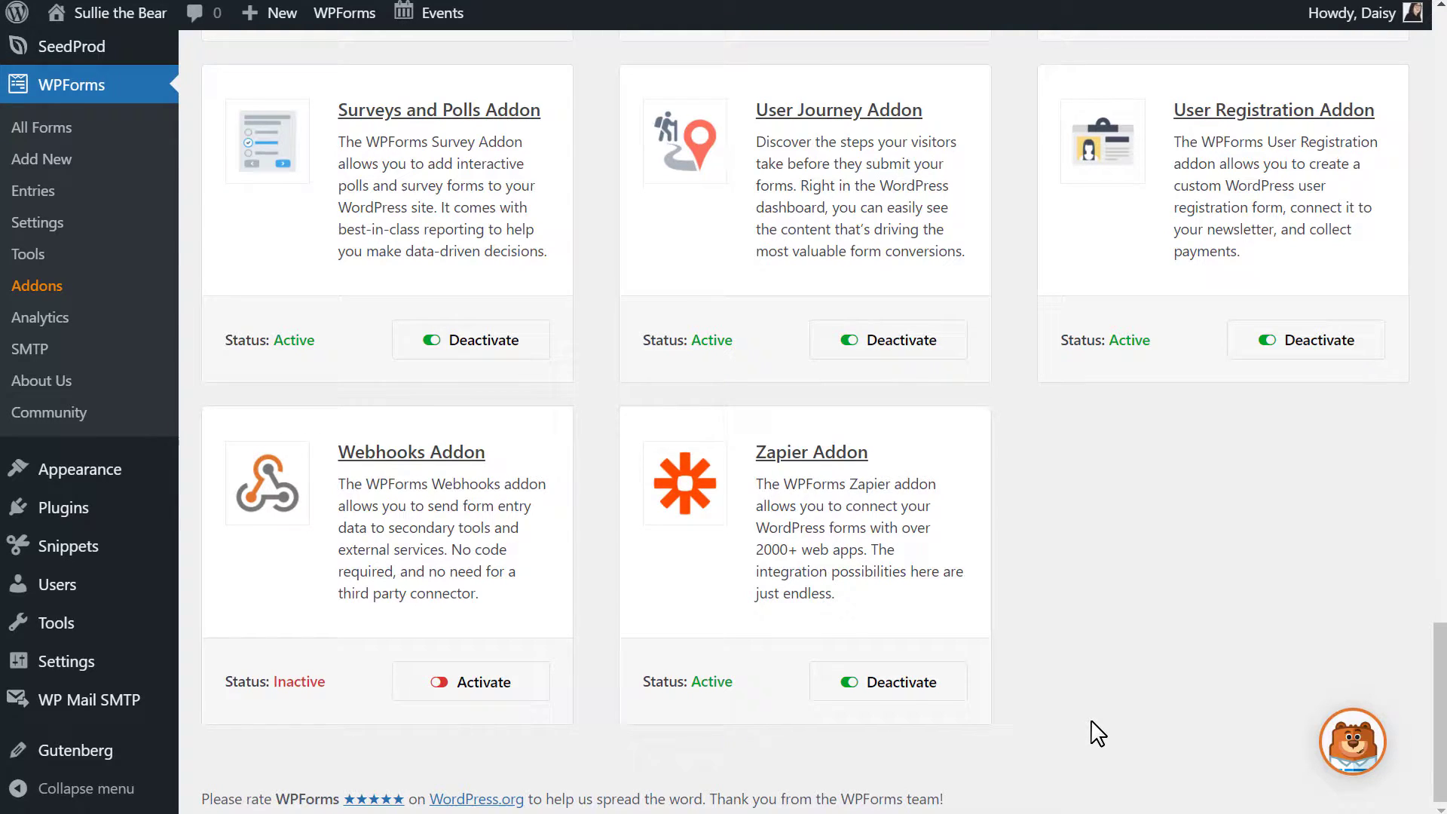
click(90, 163)
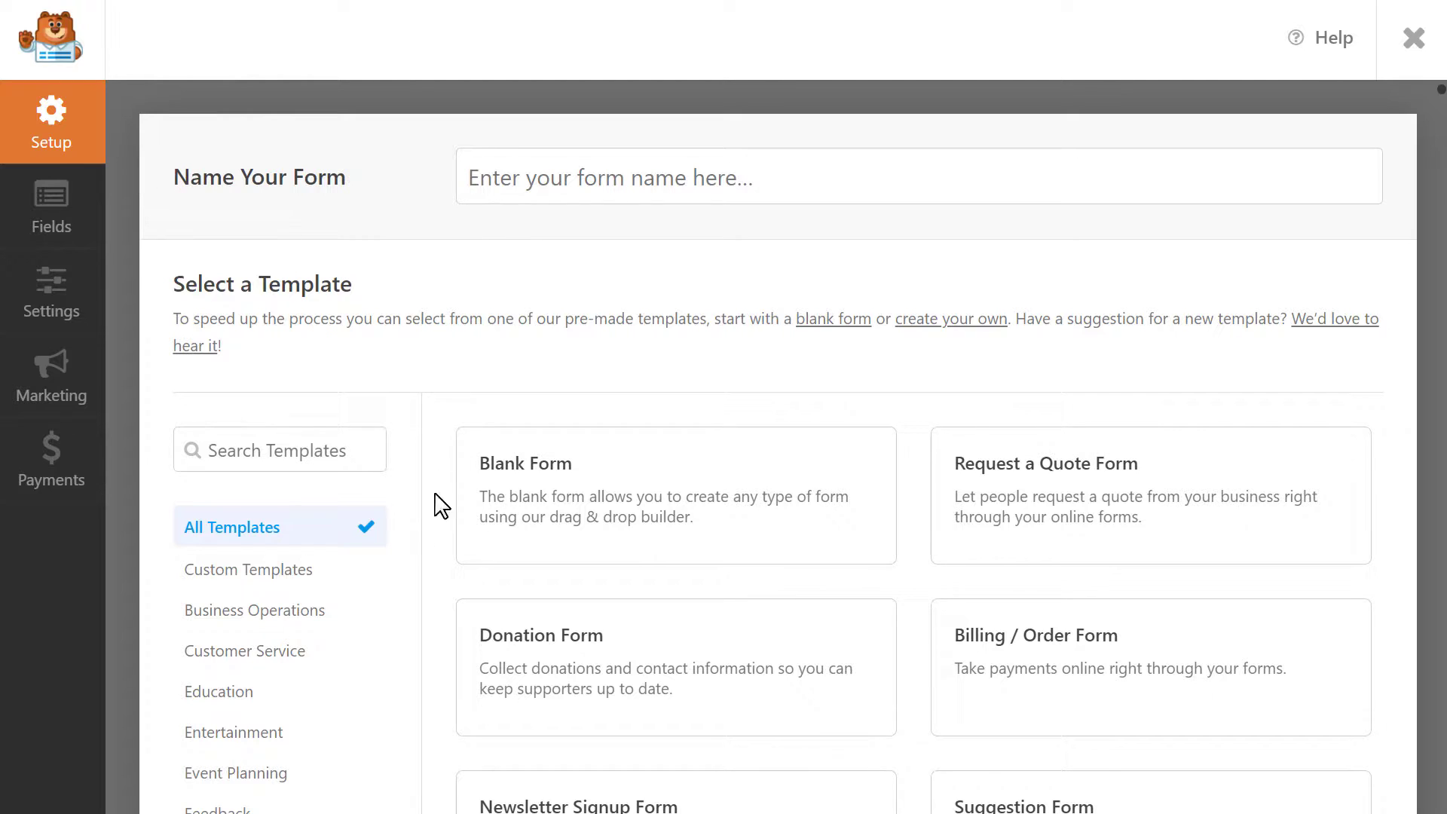
Browse the Business Operations, Customer Service, Education and Entertainment templates, then search 'simple contact'.
click(293, 615)
click(279, 655)
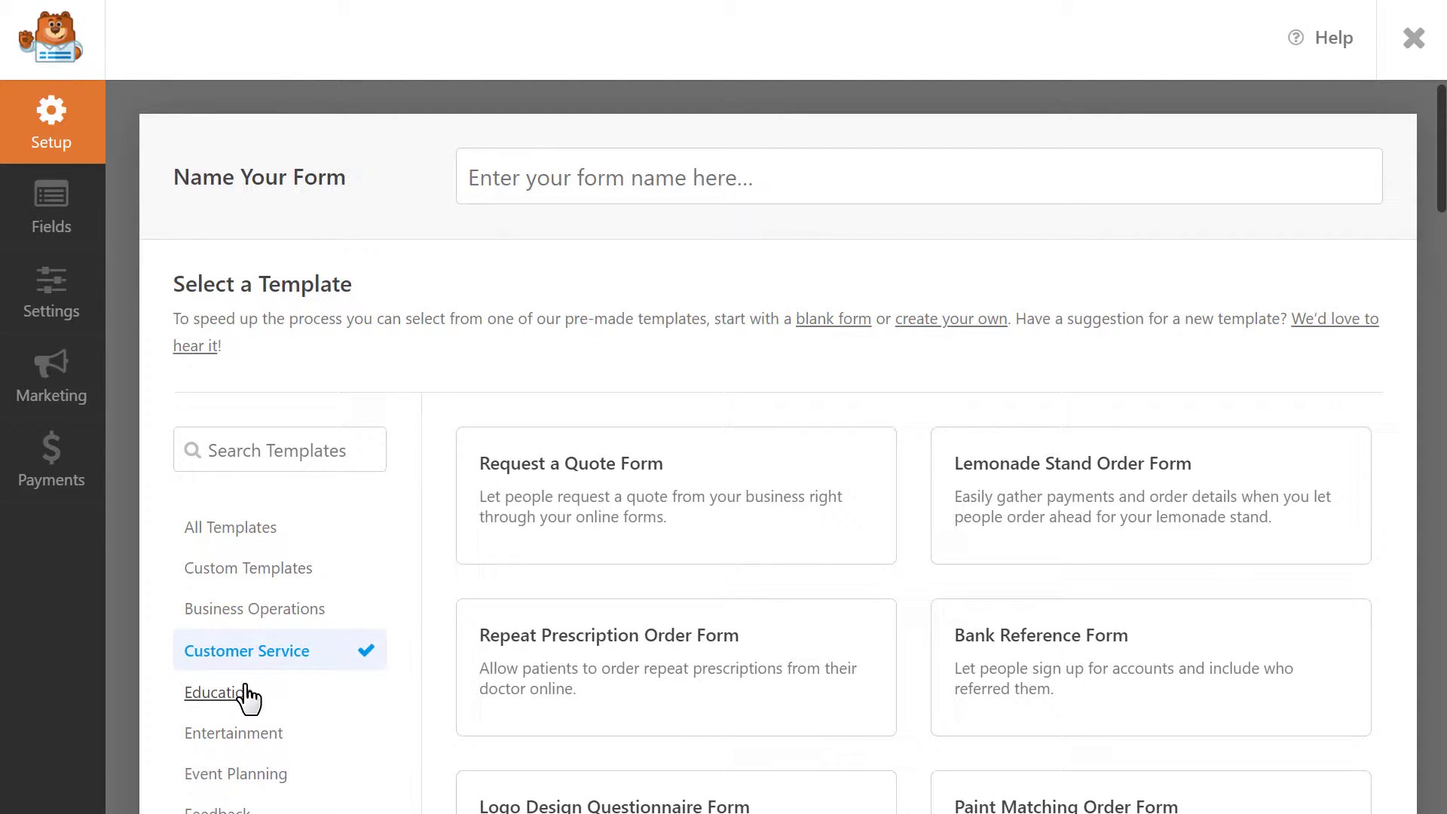
click(214, 695)
click(239, 739)
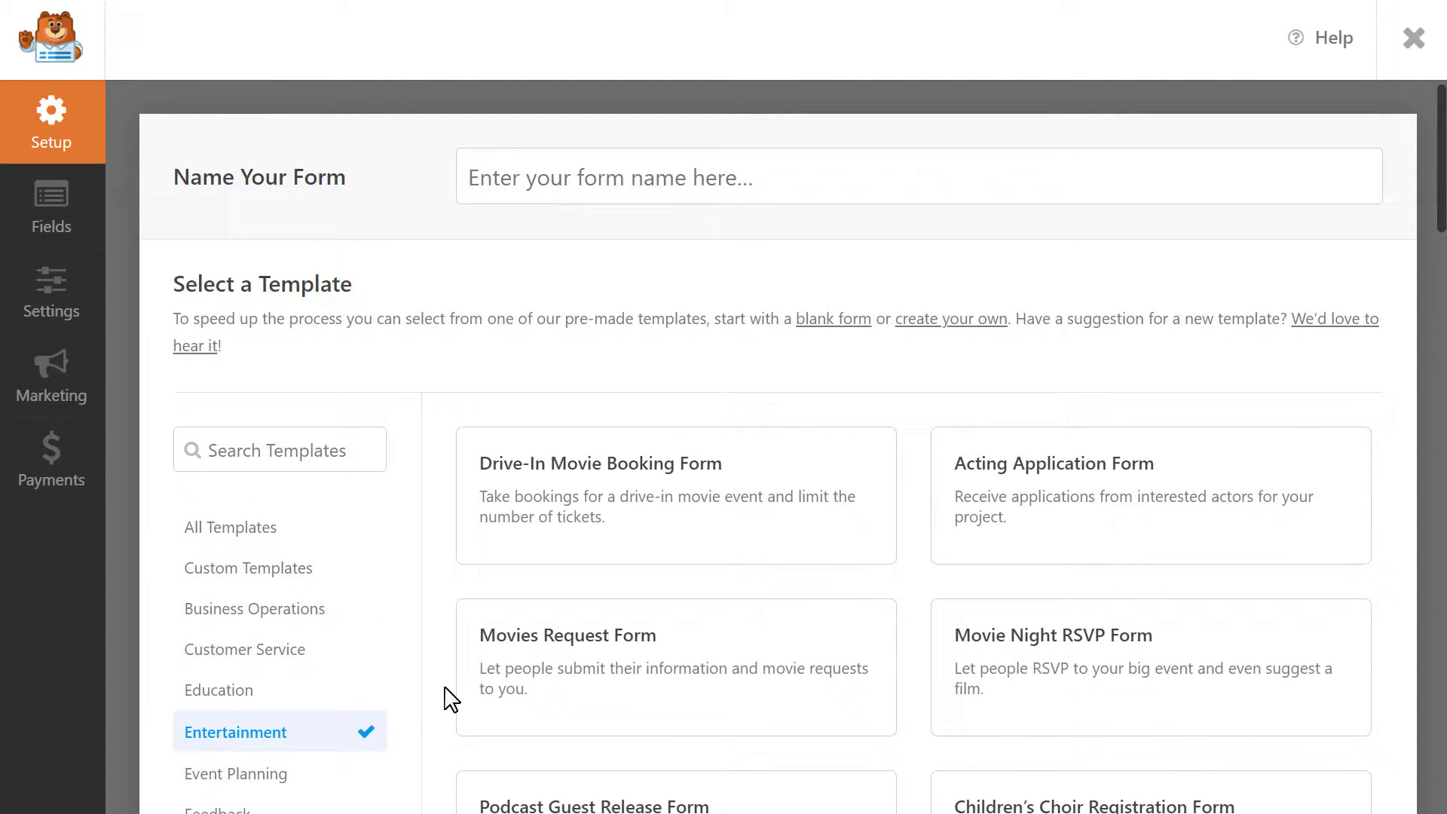
scroll(449, 697, down, 5)
scroll(449, 698, up, 5)
click(359, 456)
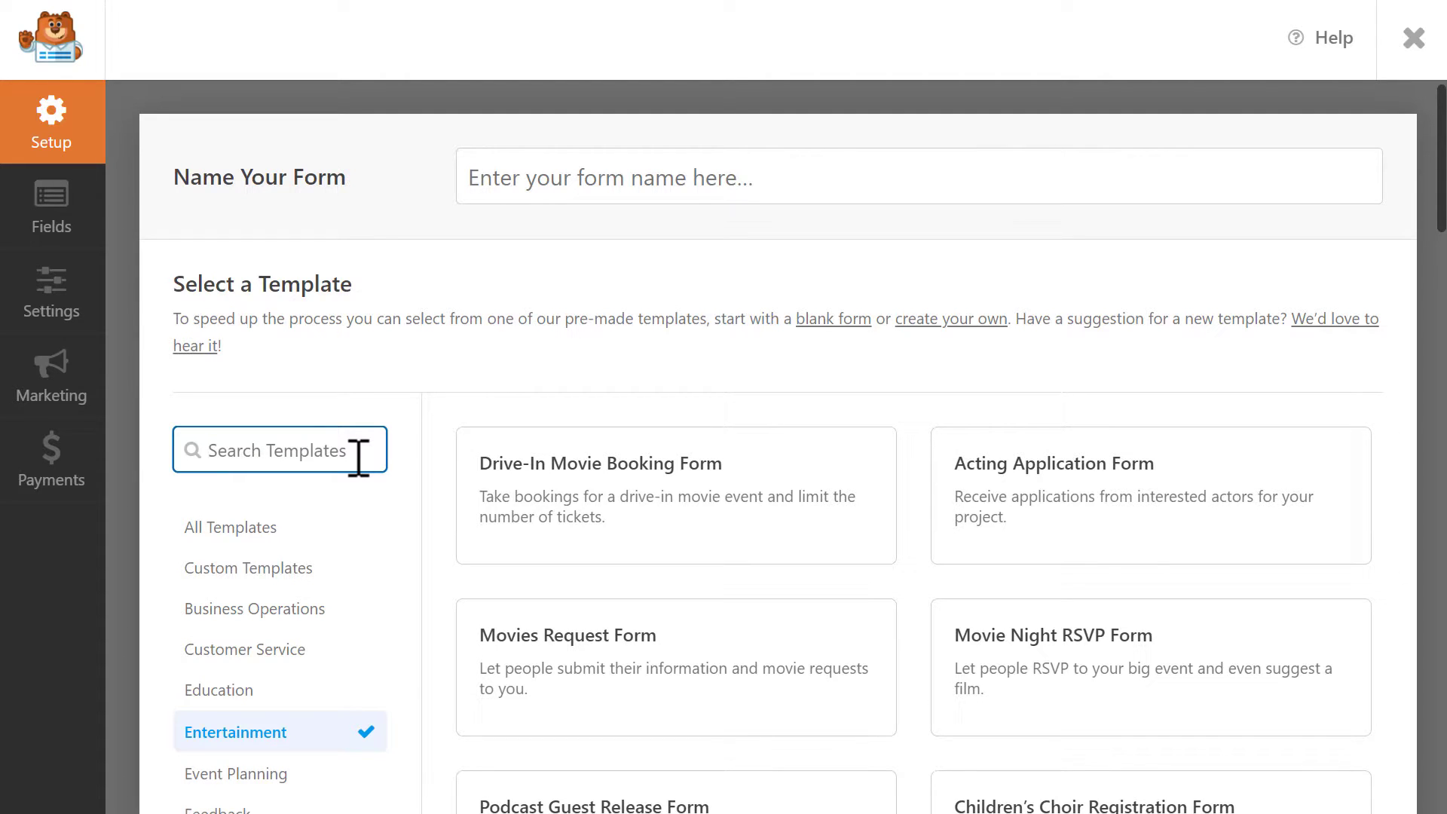
click(273, 525)
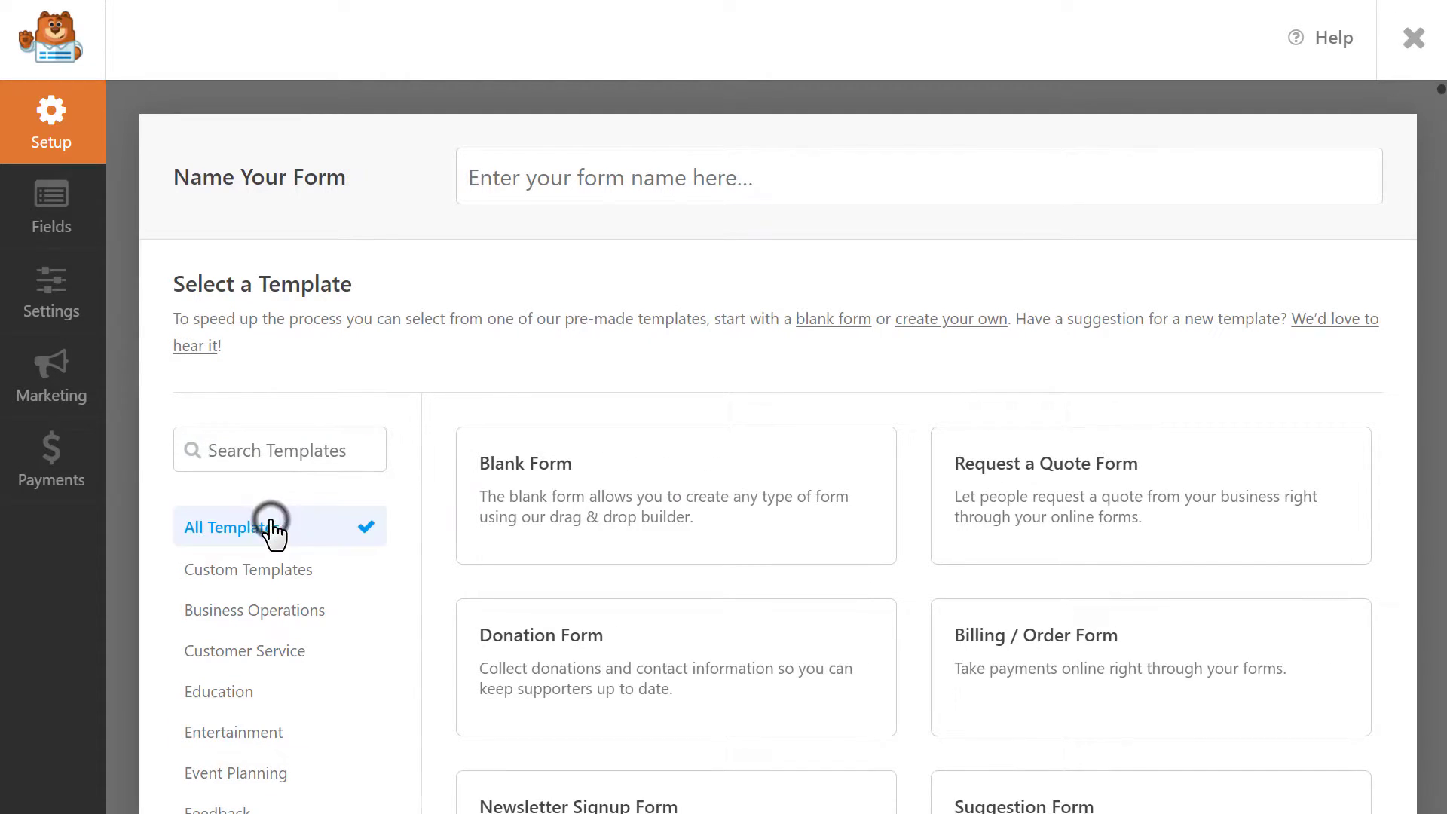
click(301, 451)
text(simple cont)
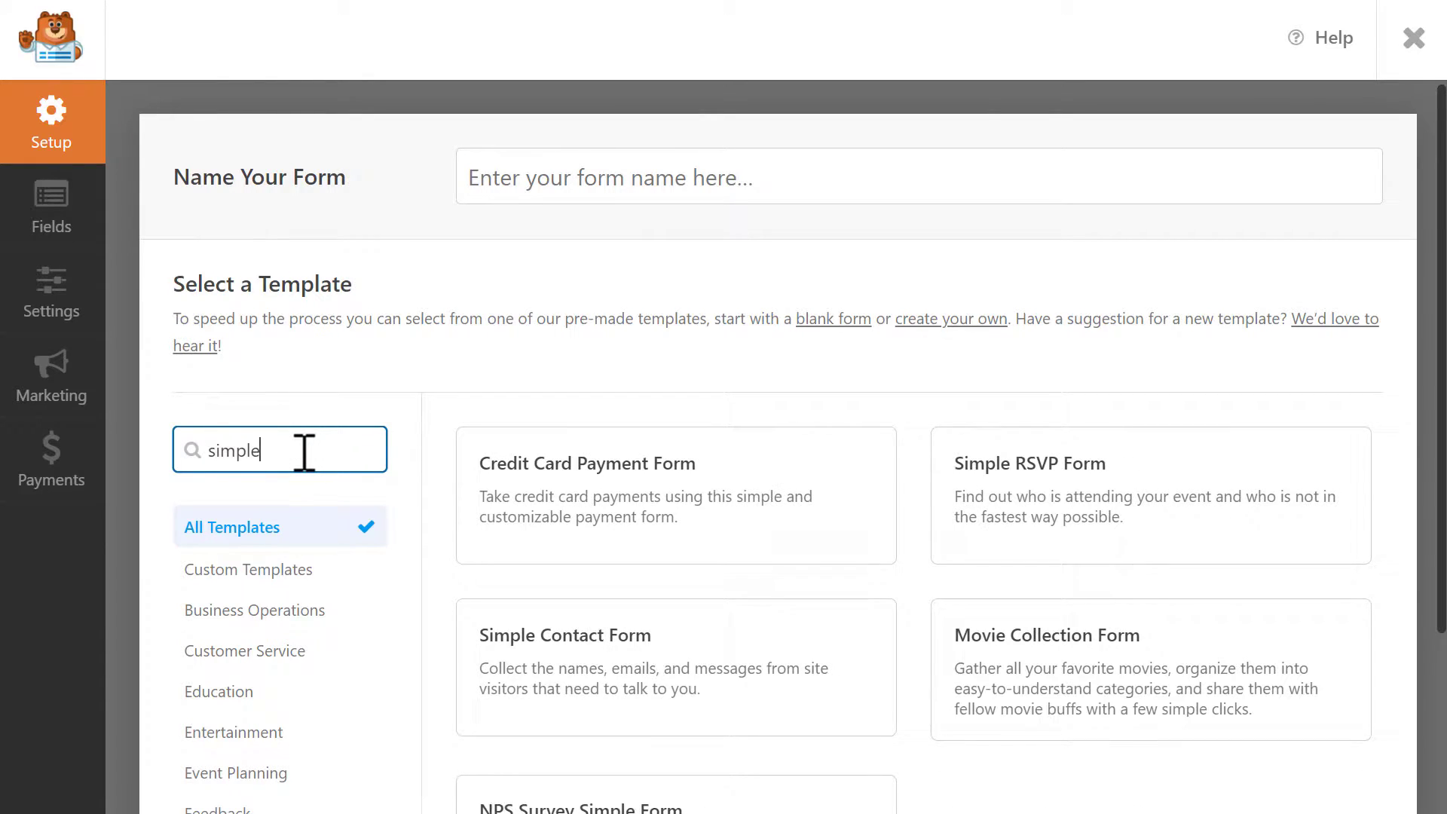
text(act)
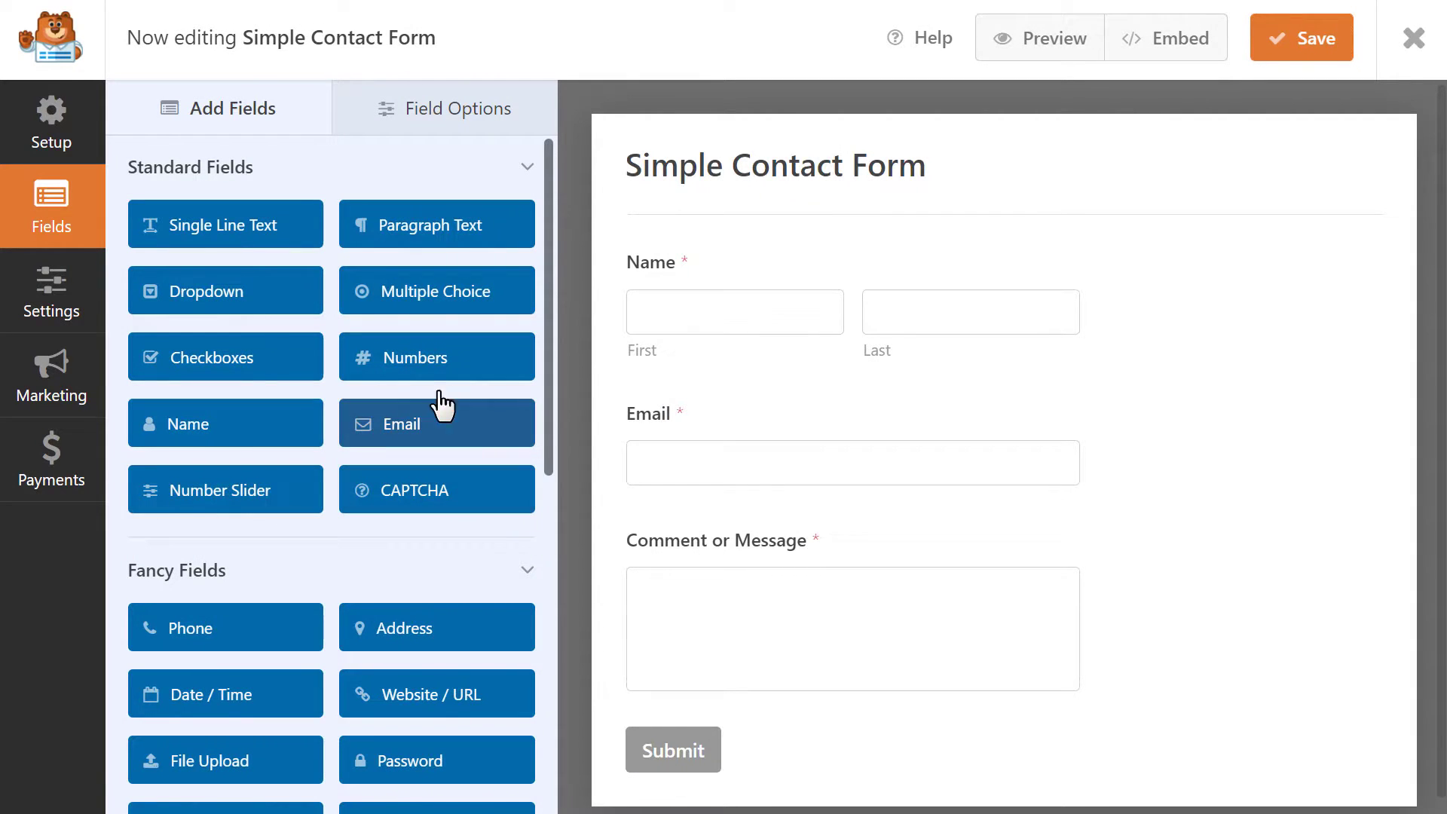
Add and then delete a Single Line Text field, keep Name on top, and save the form.
drag(239, 229, 739, 281)
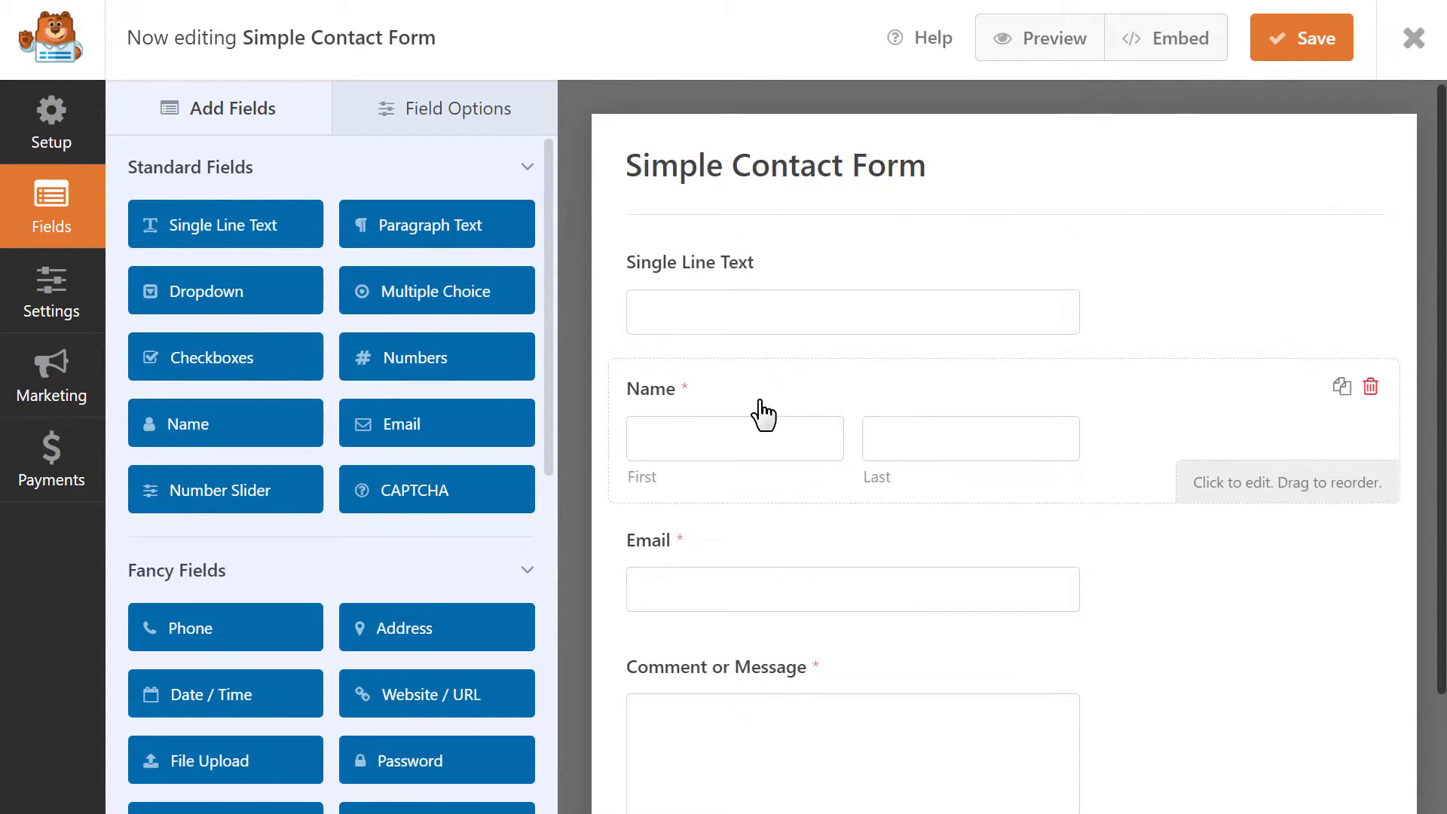
drag(766, 413, 784, 264)
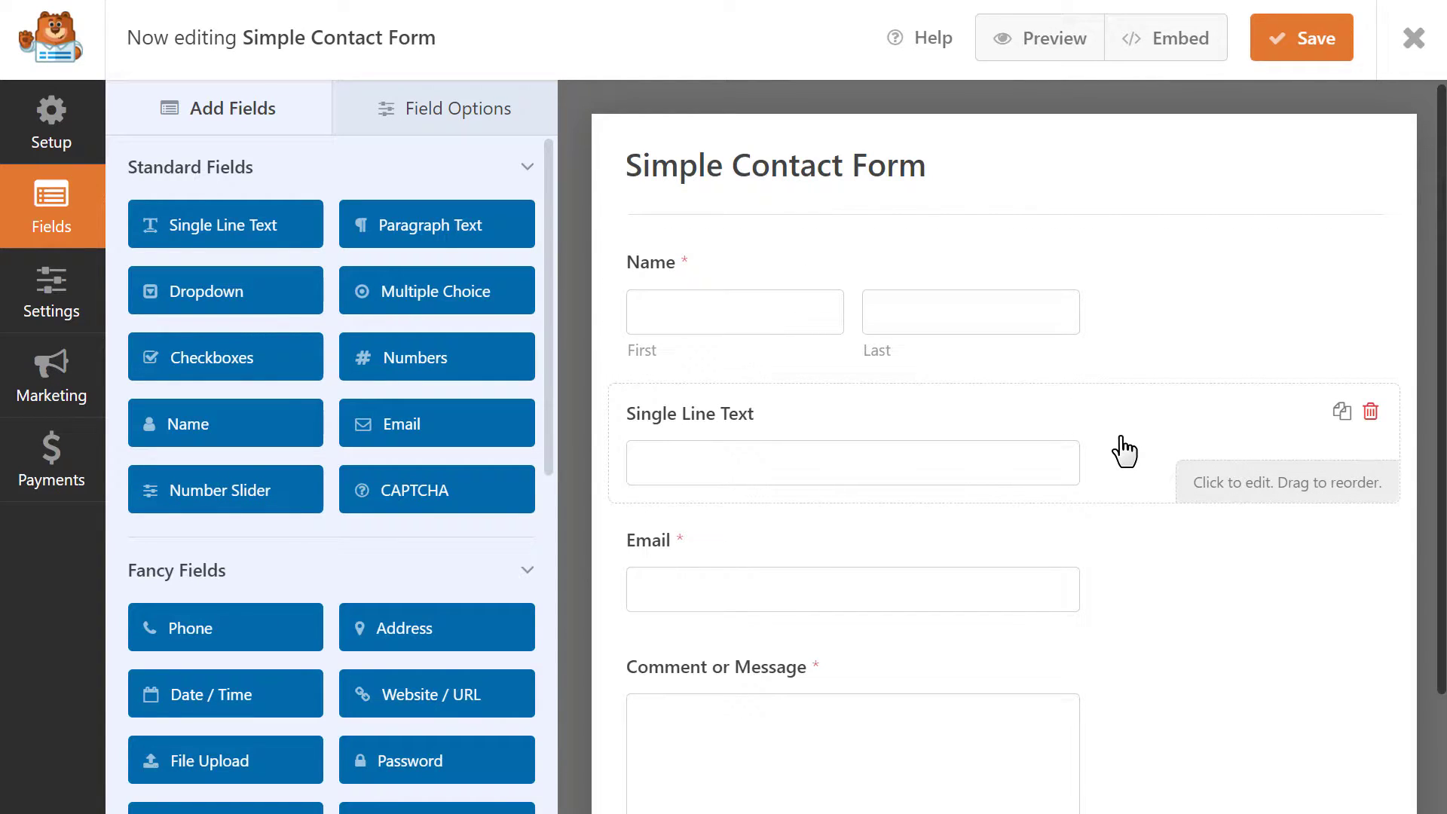
click(1371, 411)
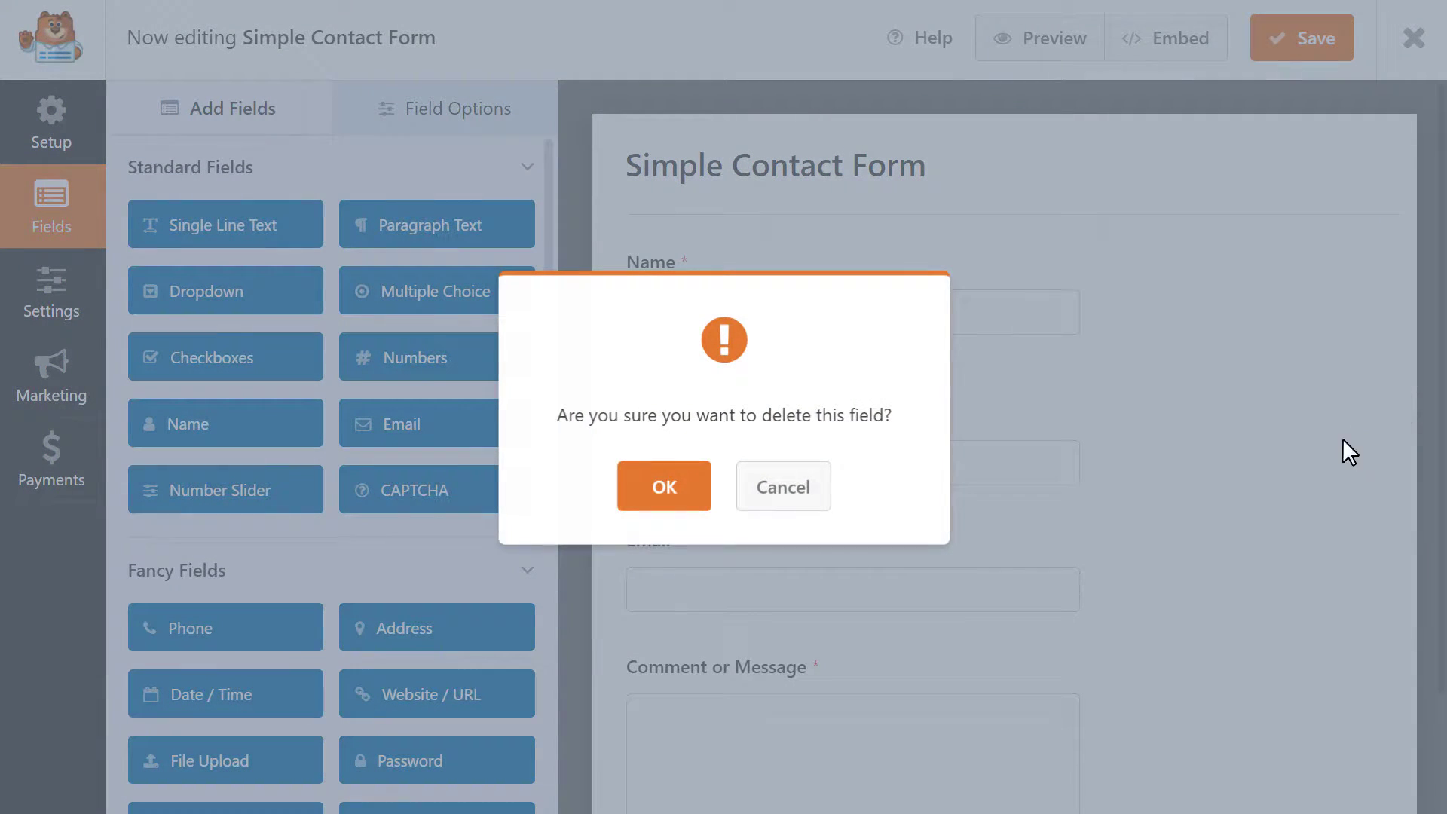
click(683, 491)
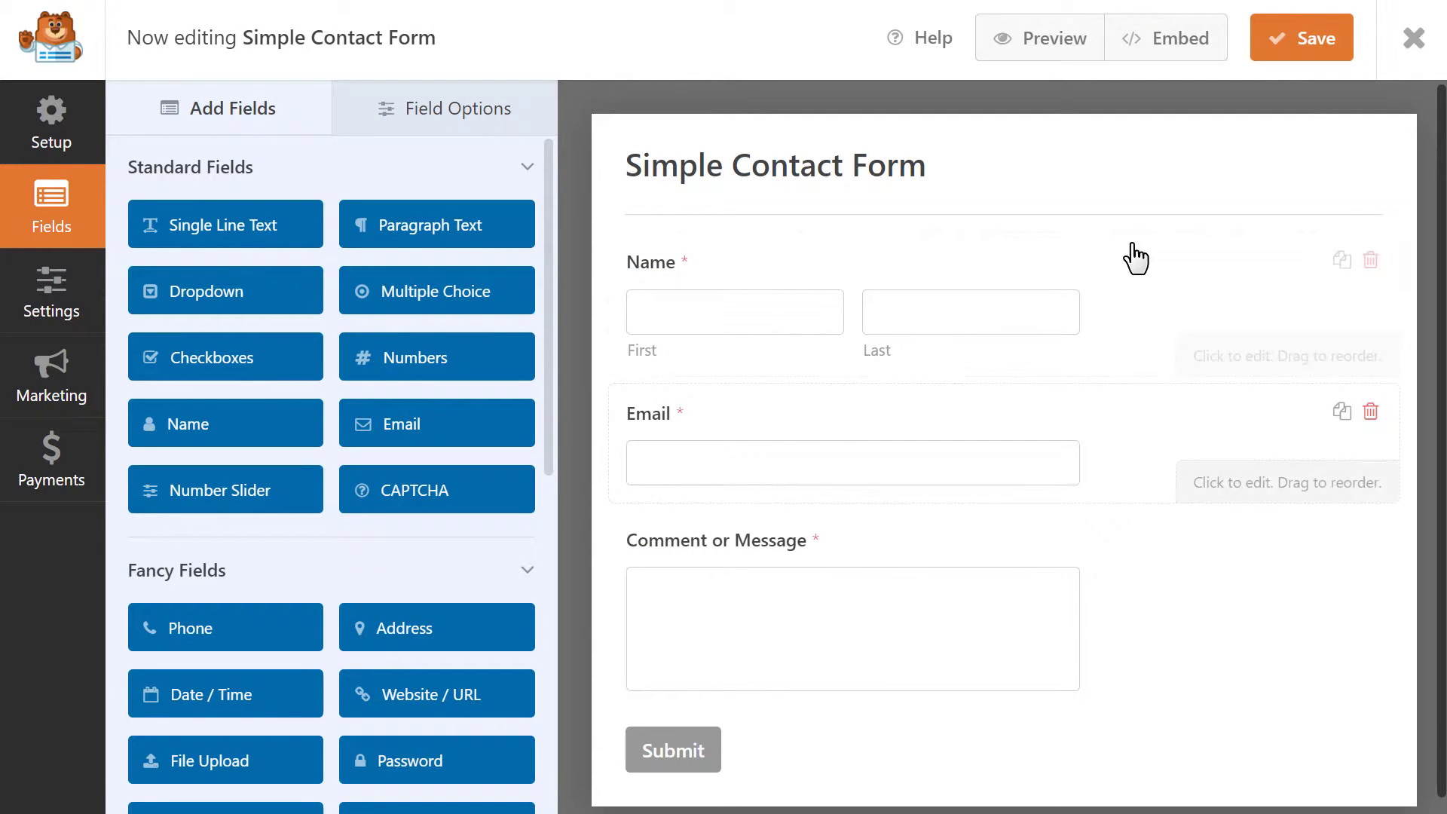
click(1282, 55)
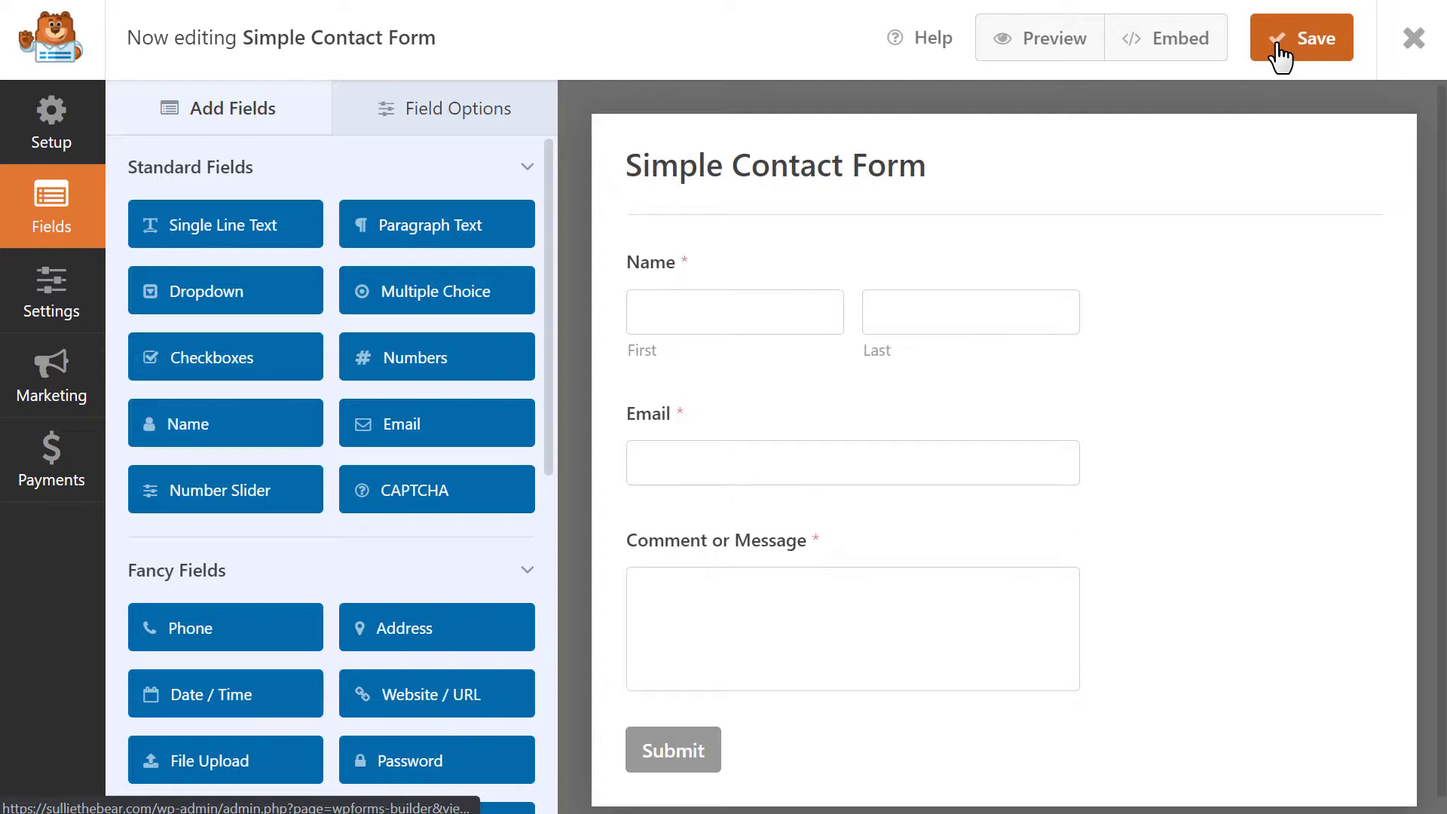
Preview the form and submit a test entry with a first and last name, an email and message 'Hi'.
click(1017, 44)
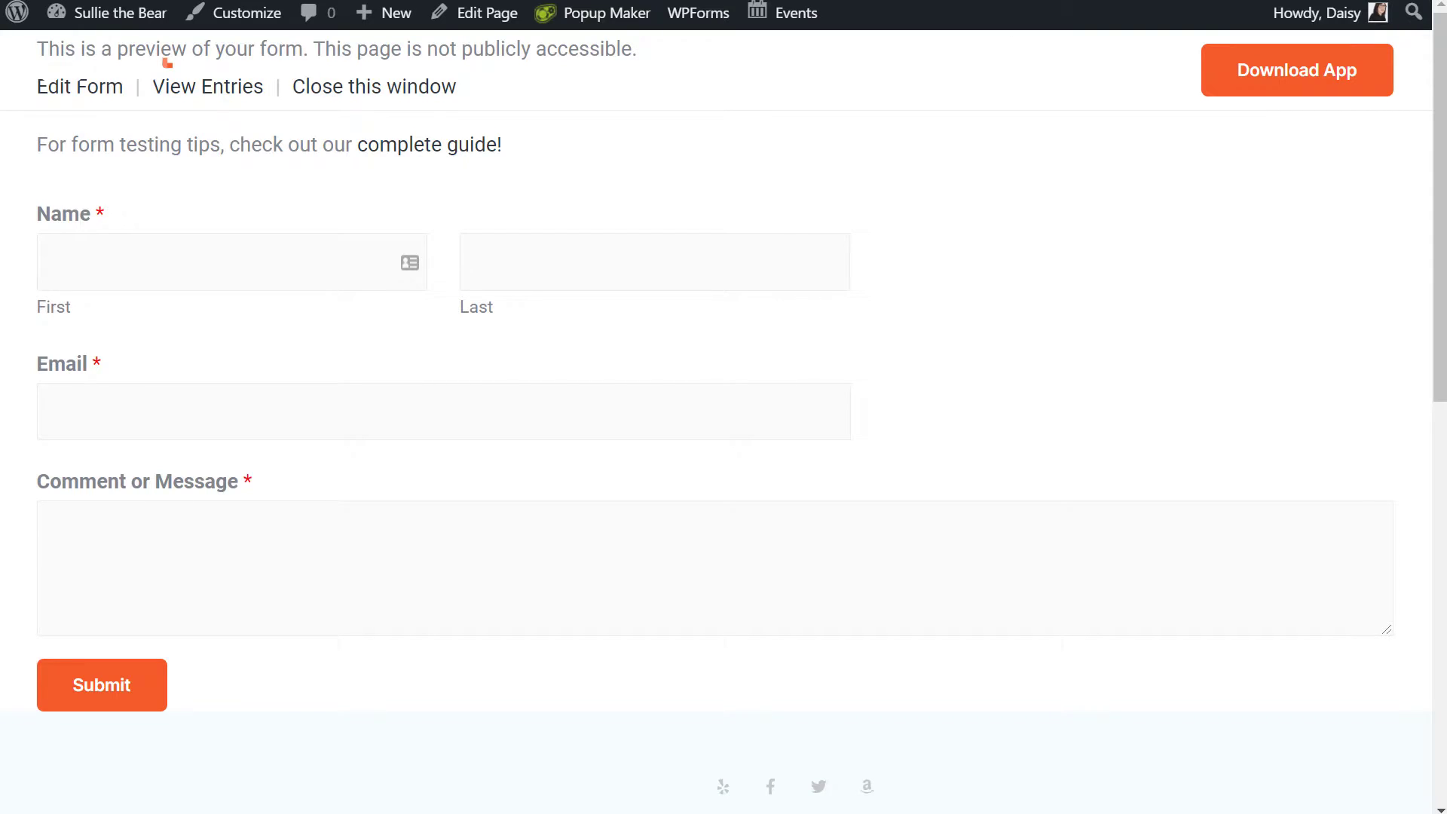
click(295, 278)
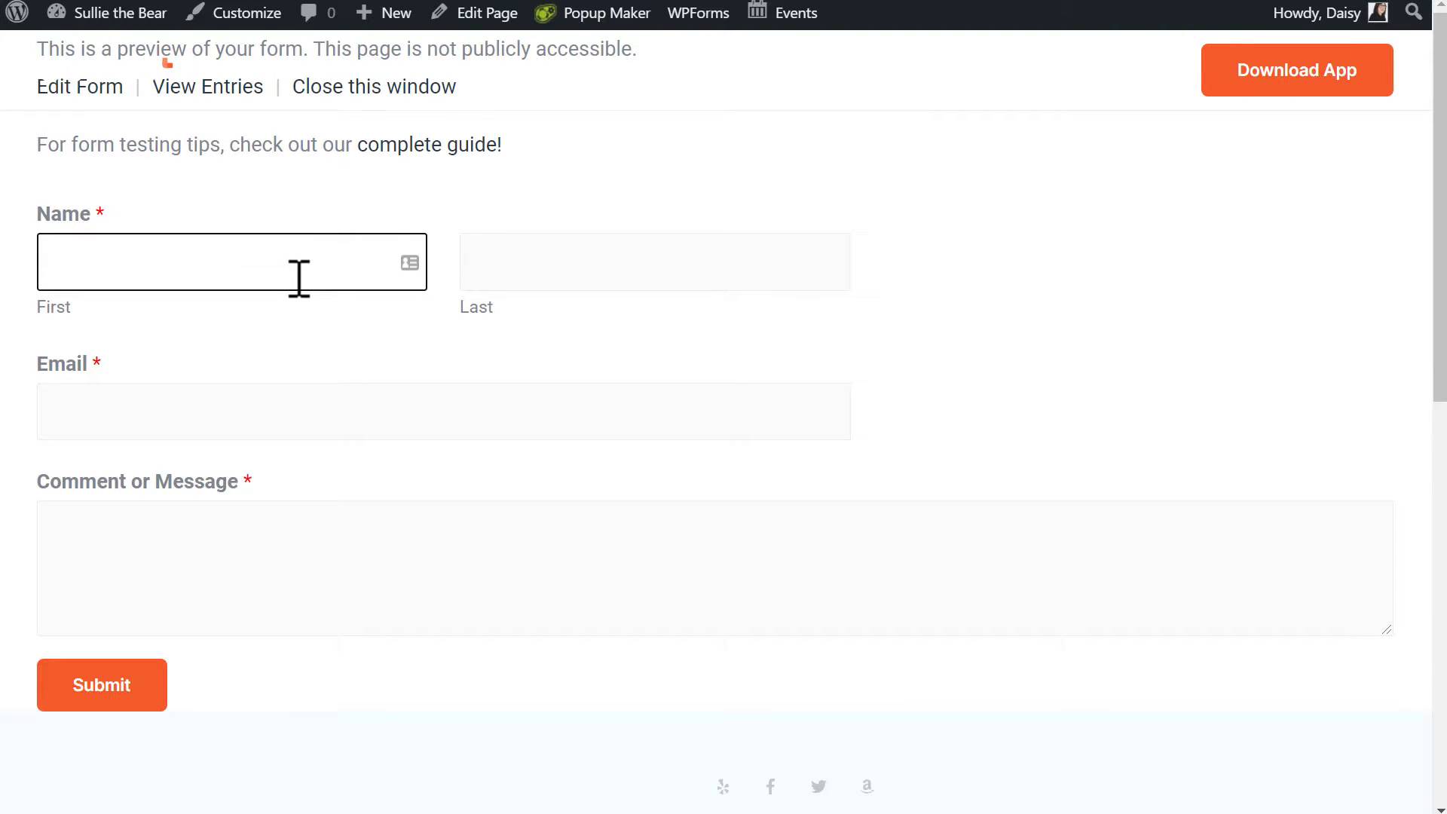
text(Sullie)
key(Tab)
text(Eloso)
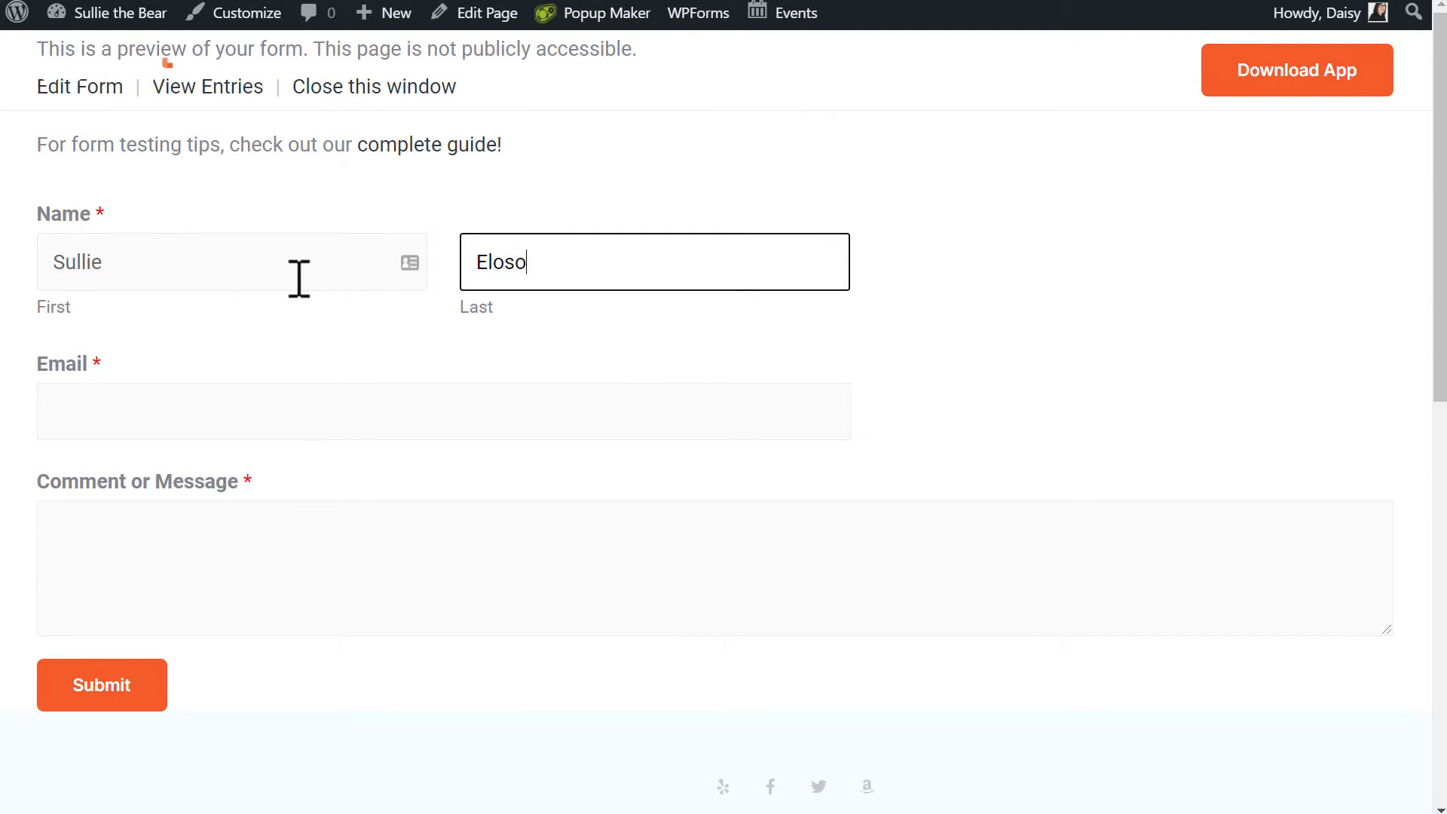
key(Tab)
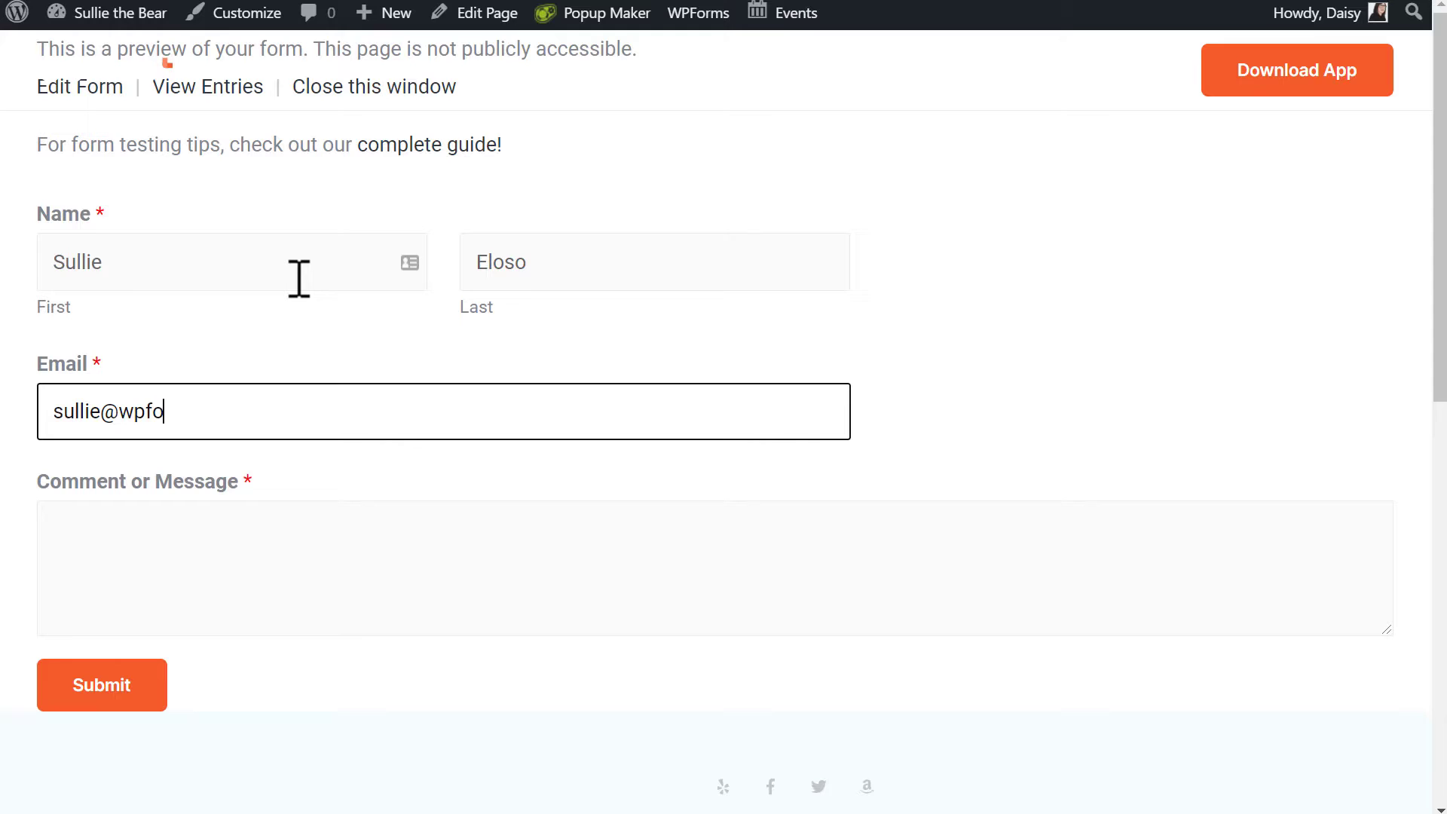
key(Tab)
text(Hi)
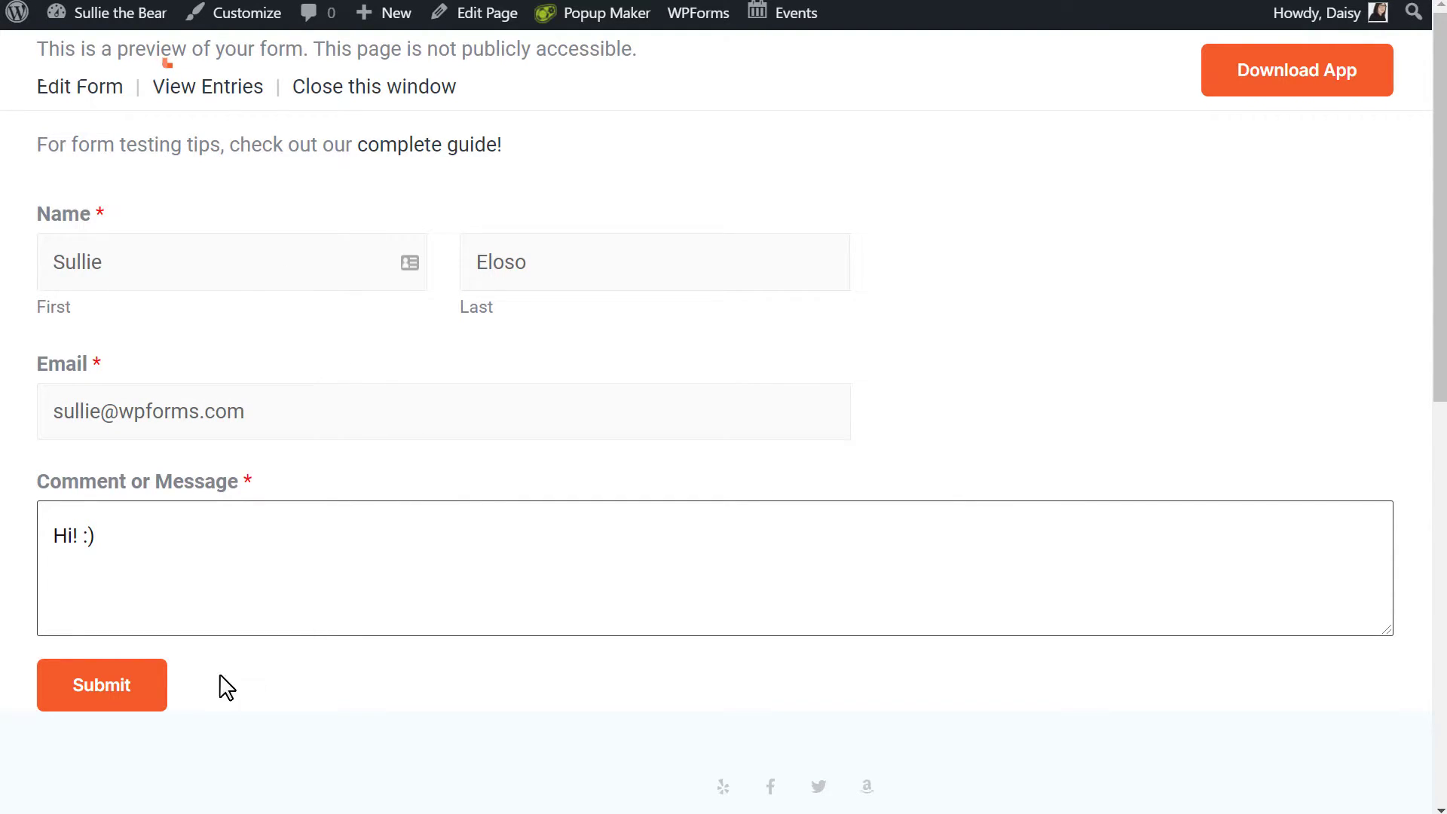
click(153, 691)
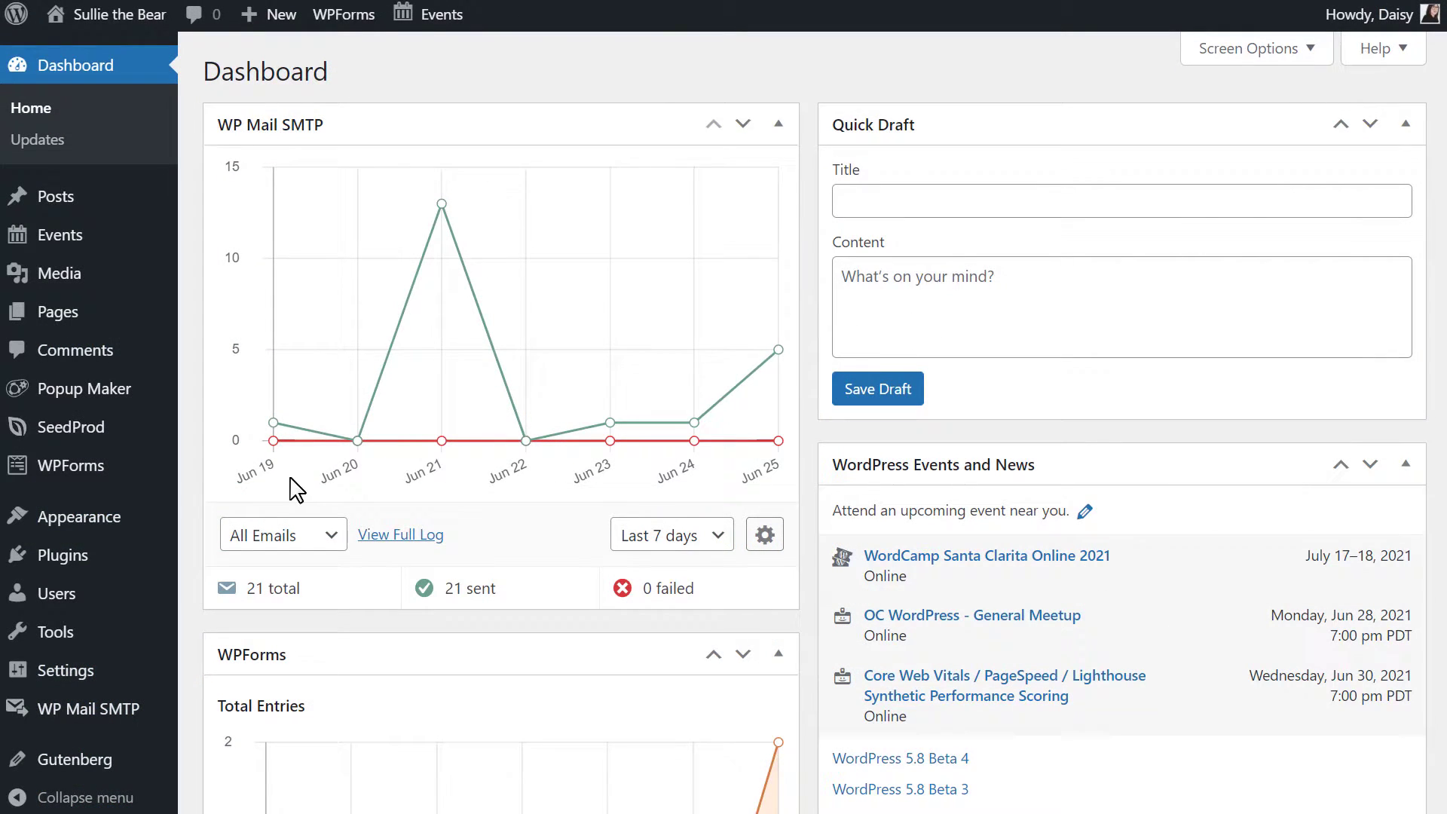
Expand the Zapier row under WPForms Settings > Integrations to show its API key.
mouse_move(84, 456)
click(238, 579)
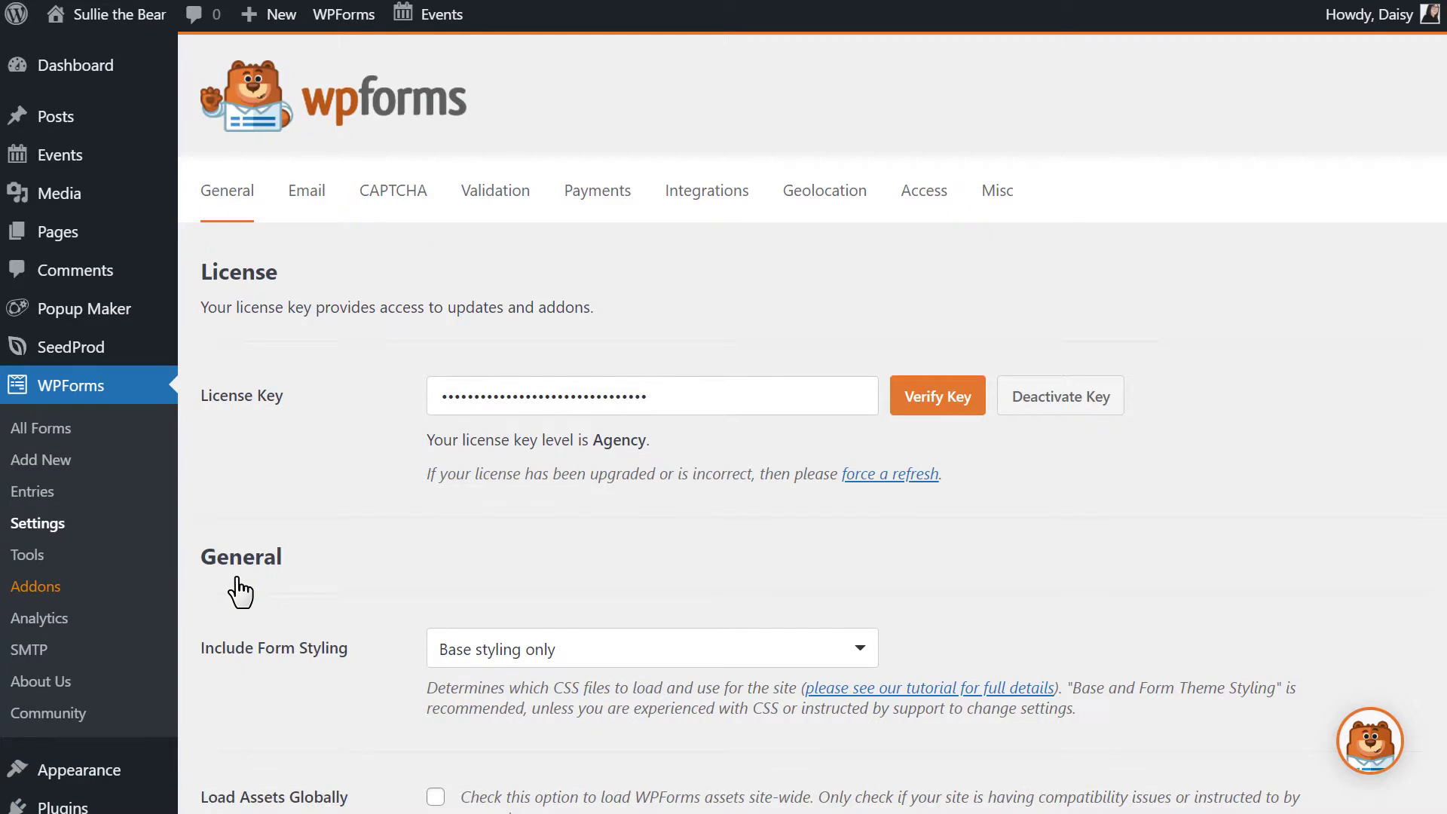
click(695, 198)
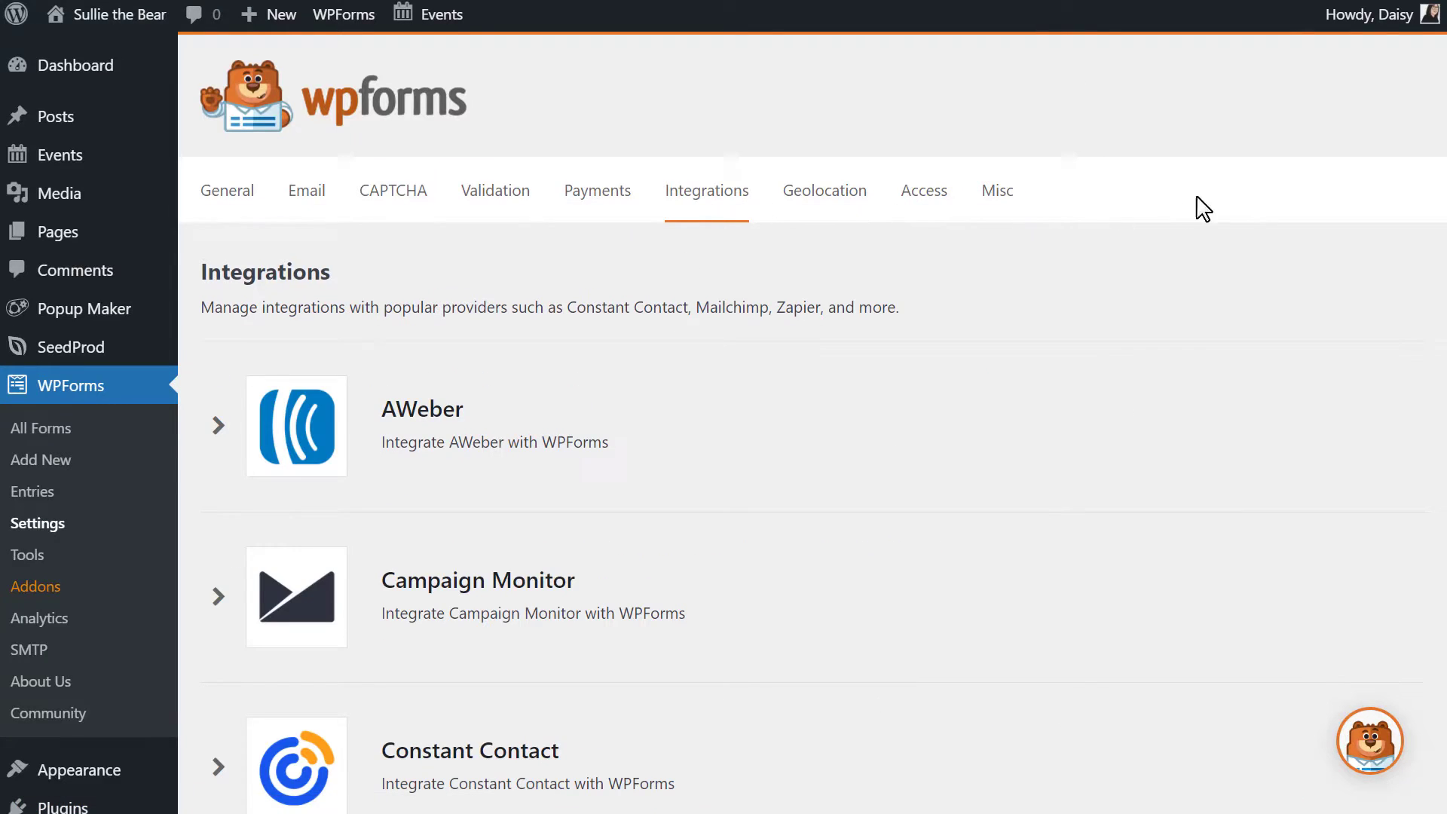
scroll(754, 422, down, 15)
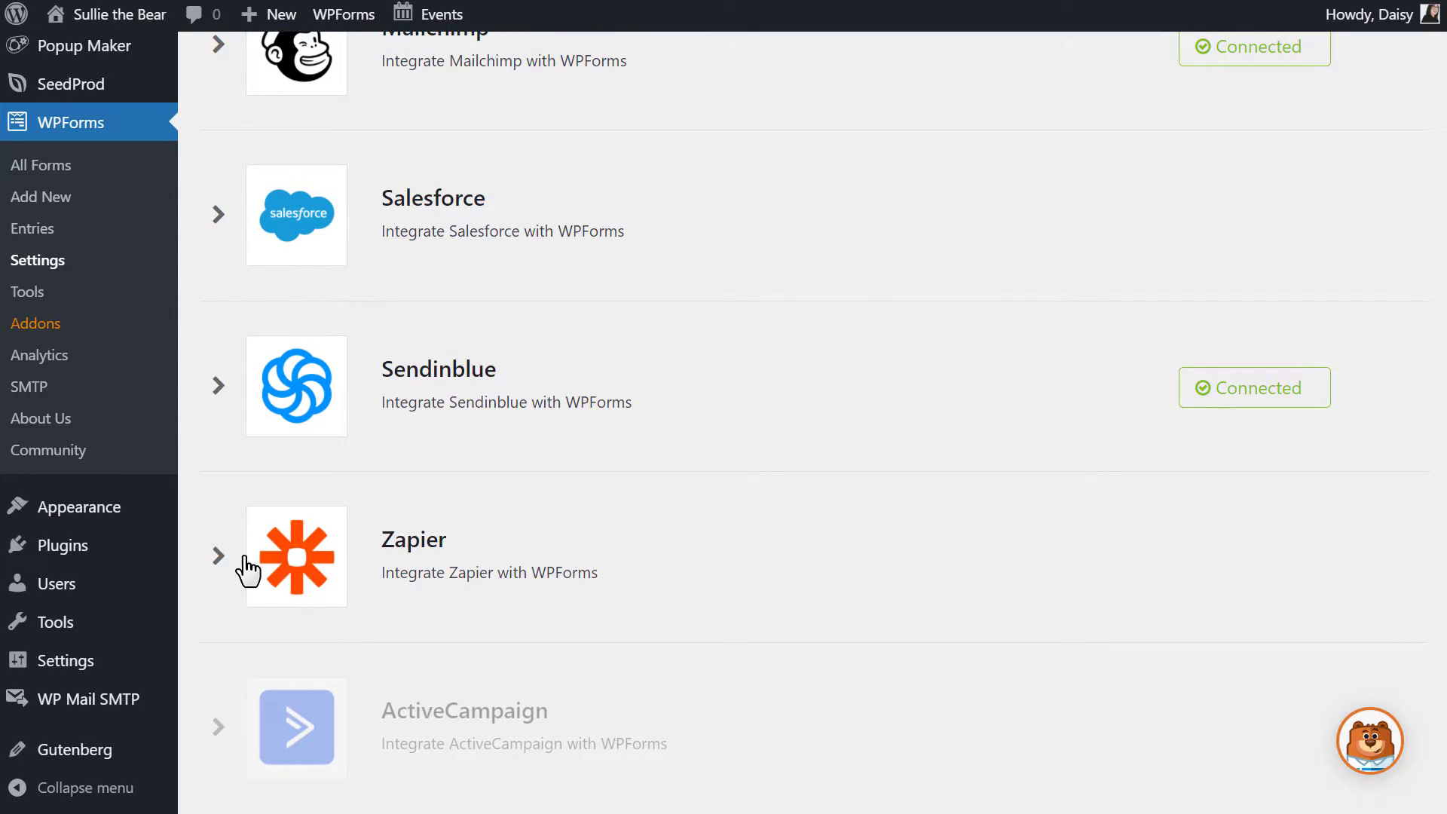
click(219, 556)
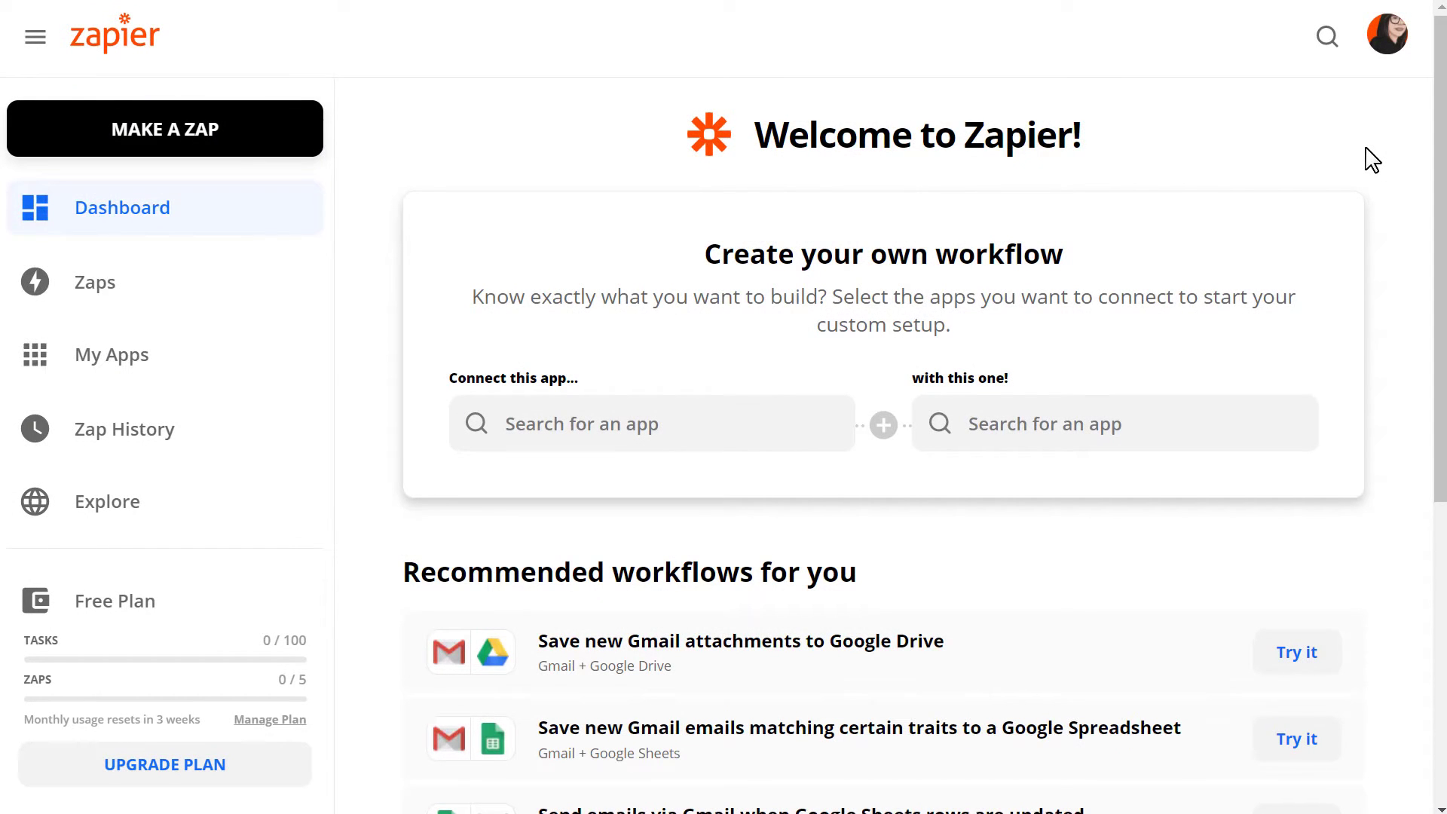
Make a new zap with WPForms as the trigger app and New Form Entry as the event.
click(306, 136)
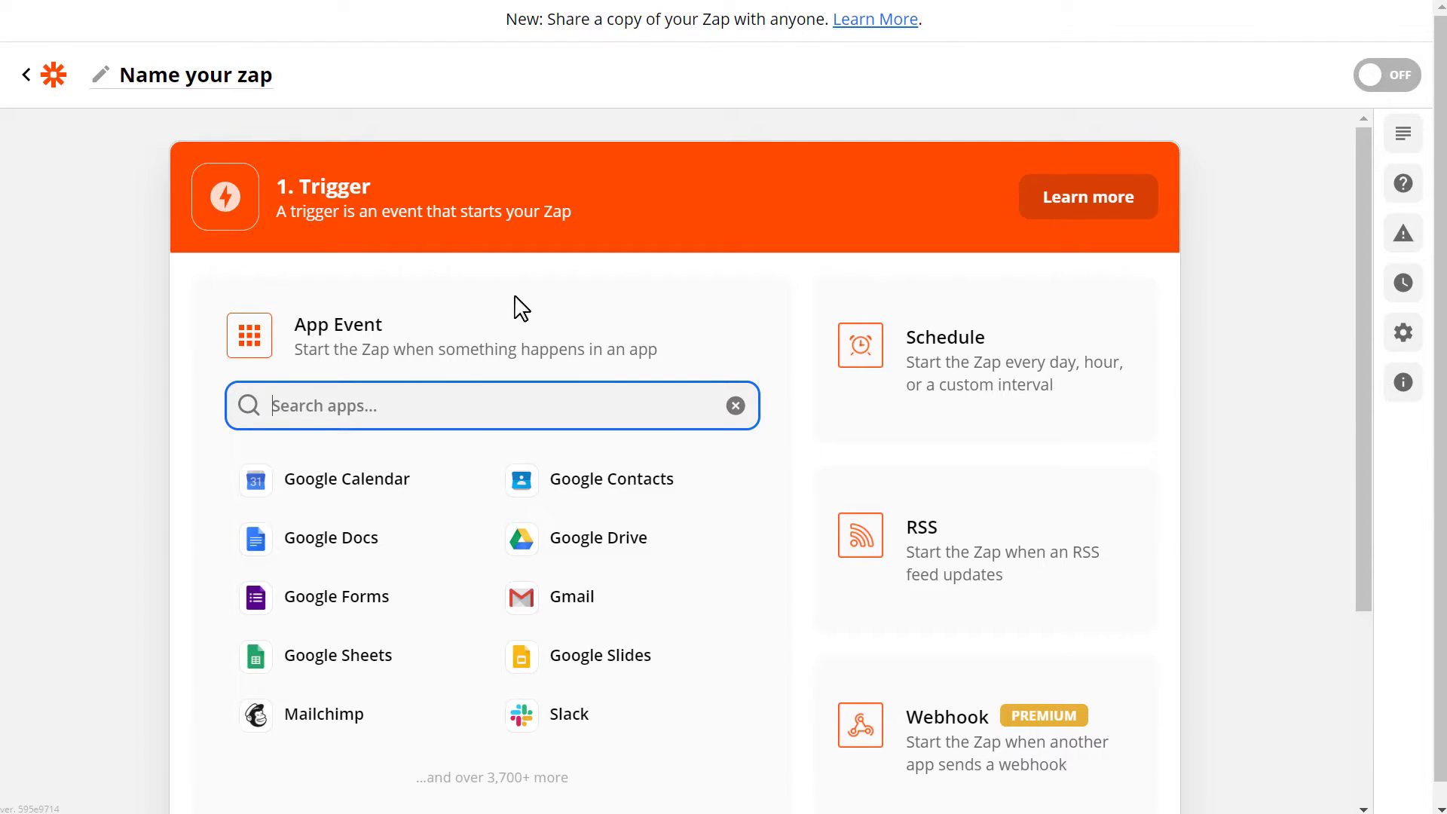
click(585, 405)
text(wpforms)
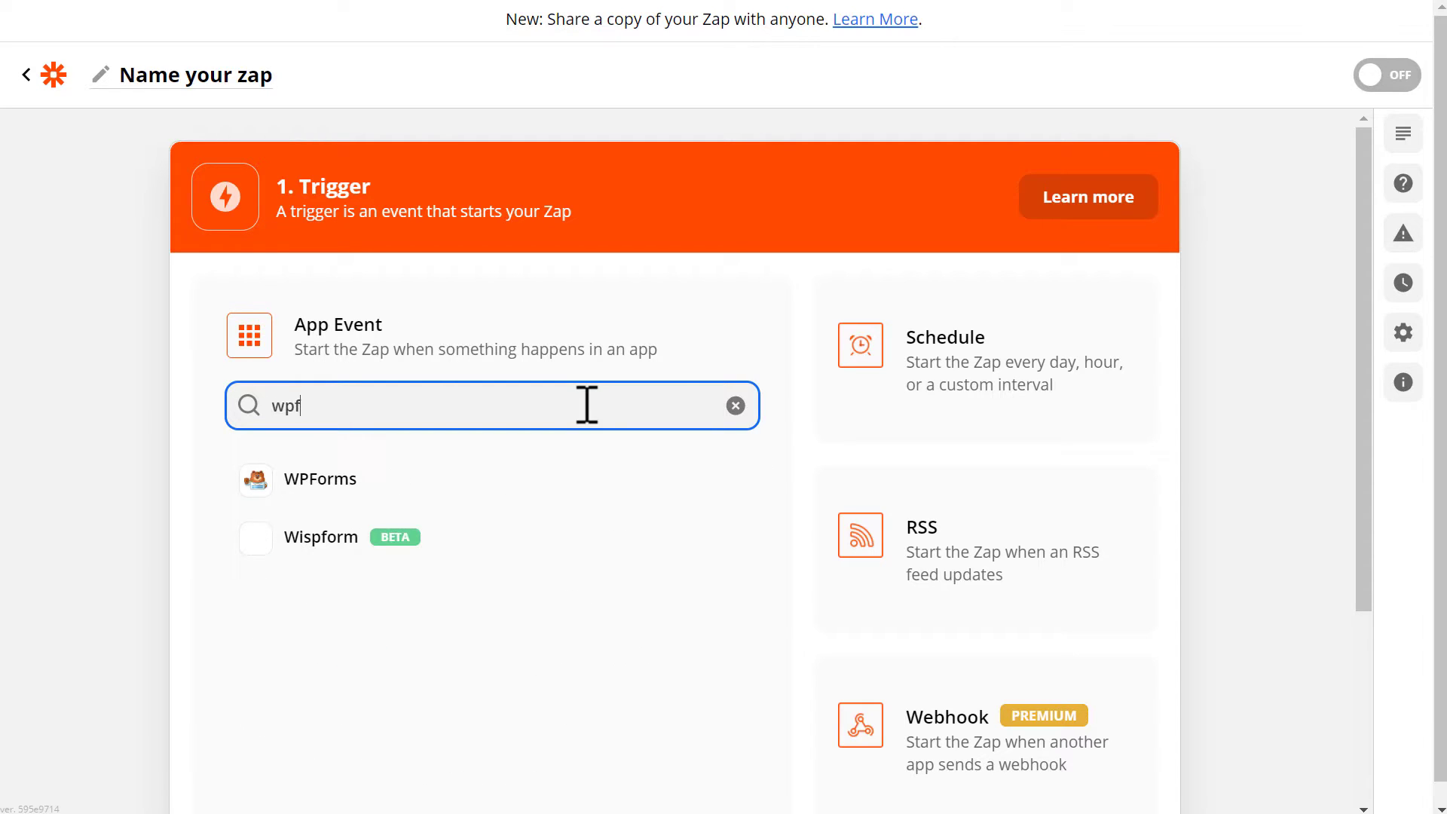
click(591, 487)
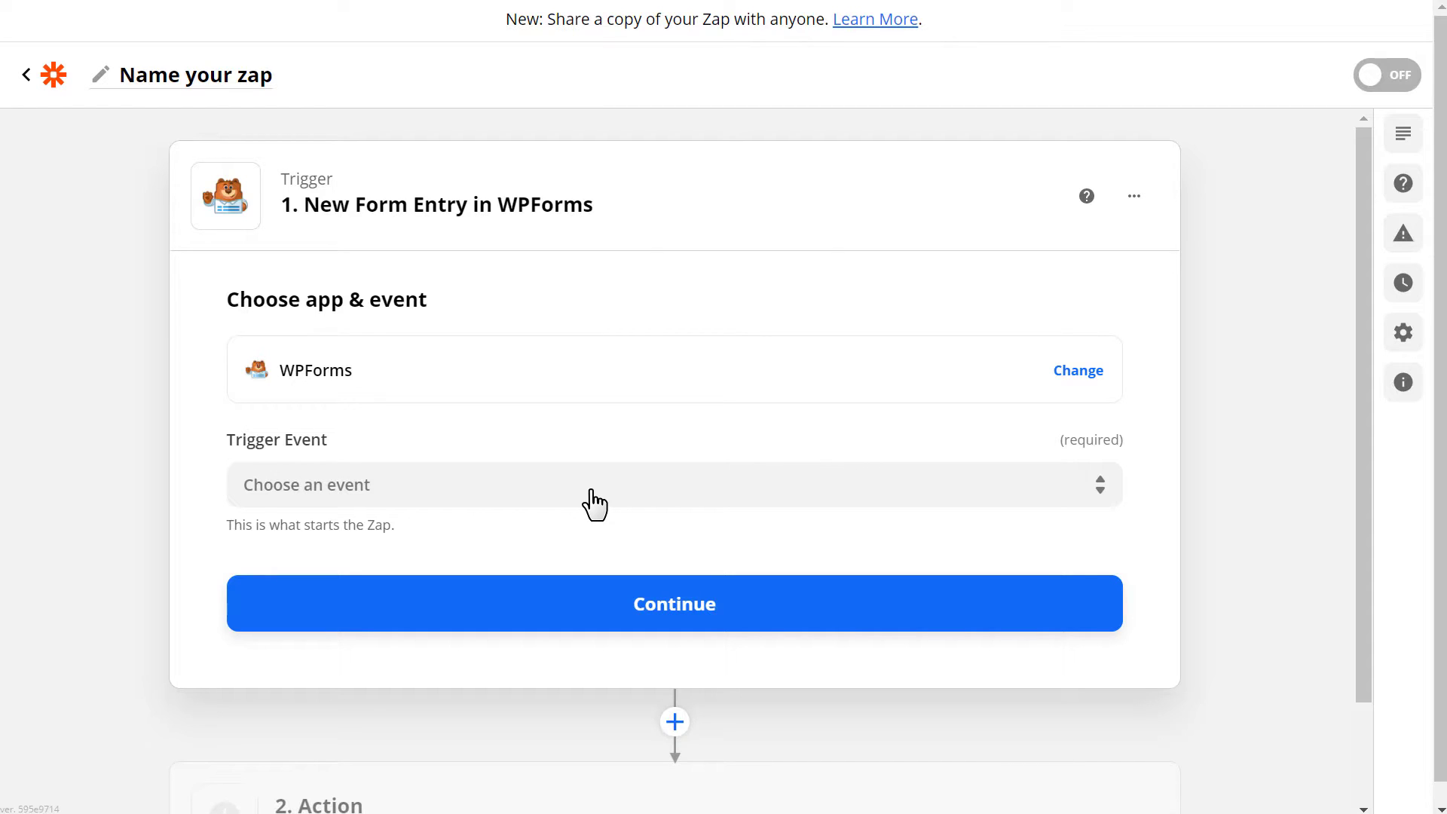
click(592, 493)
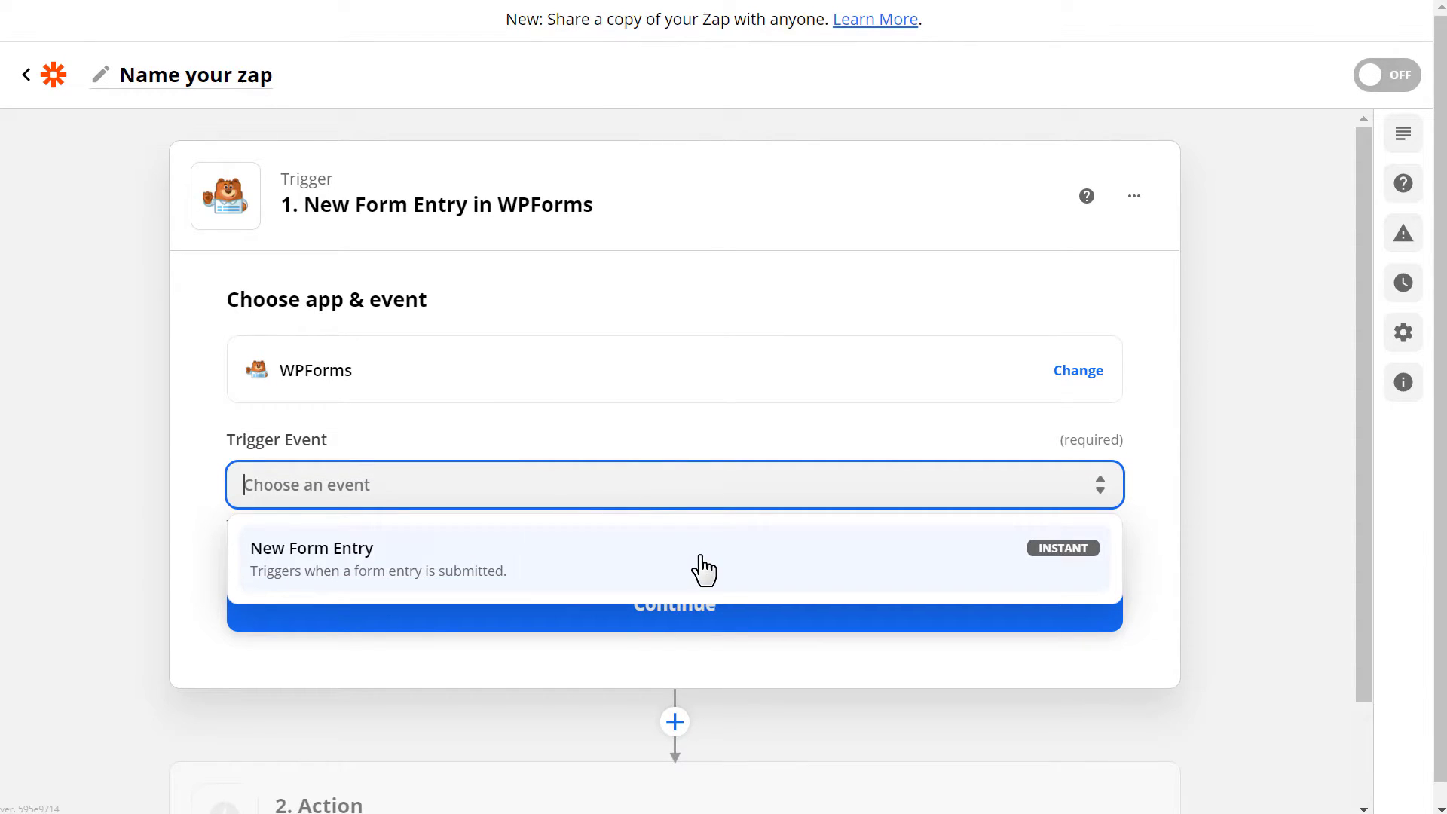
click(698, 567)
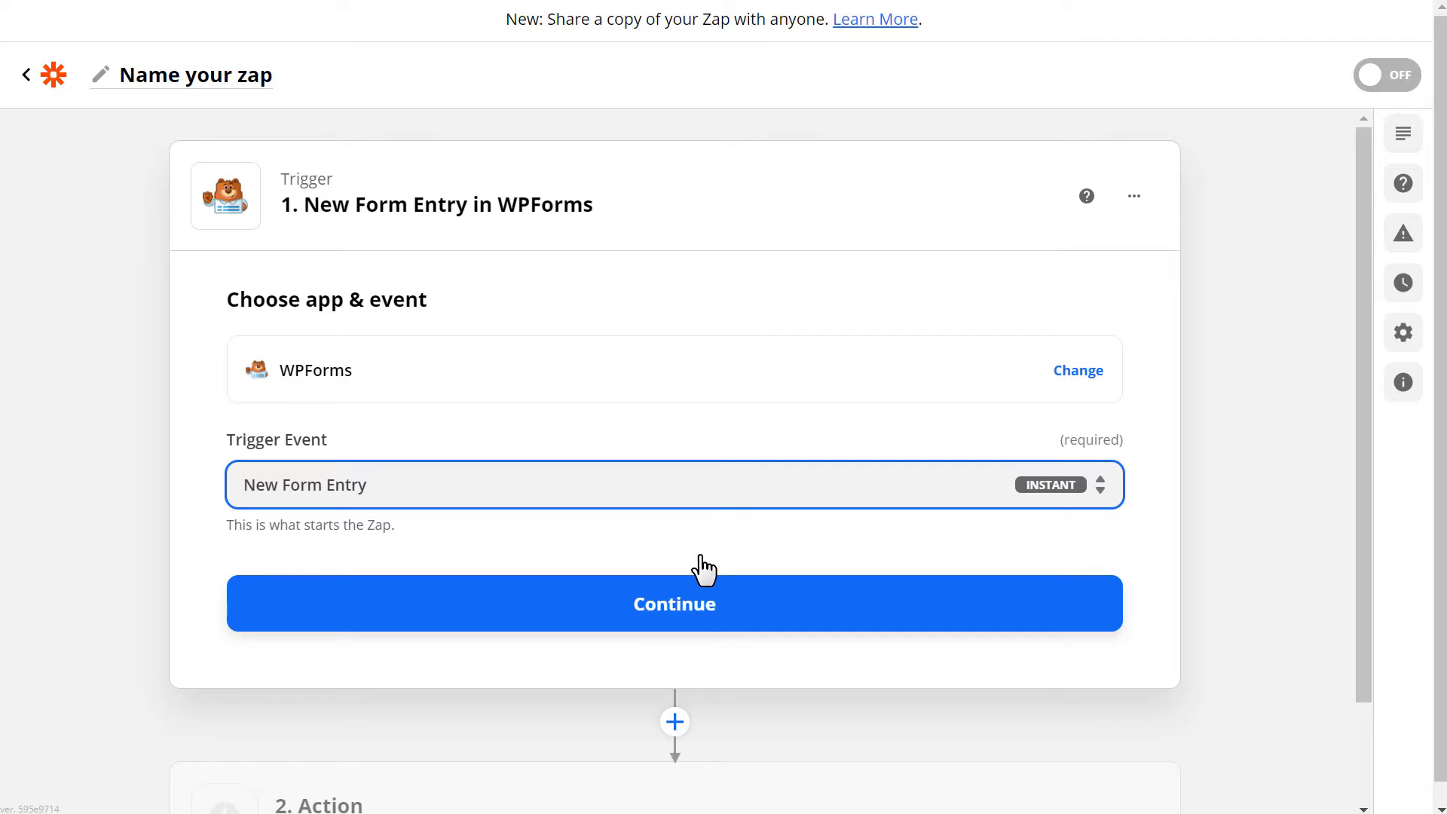
click(736, 603)
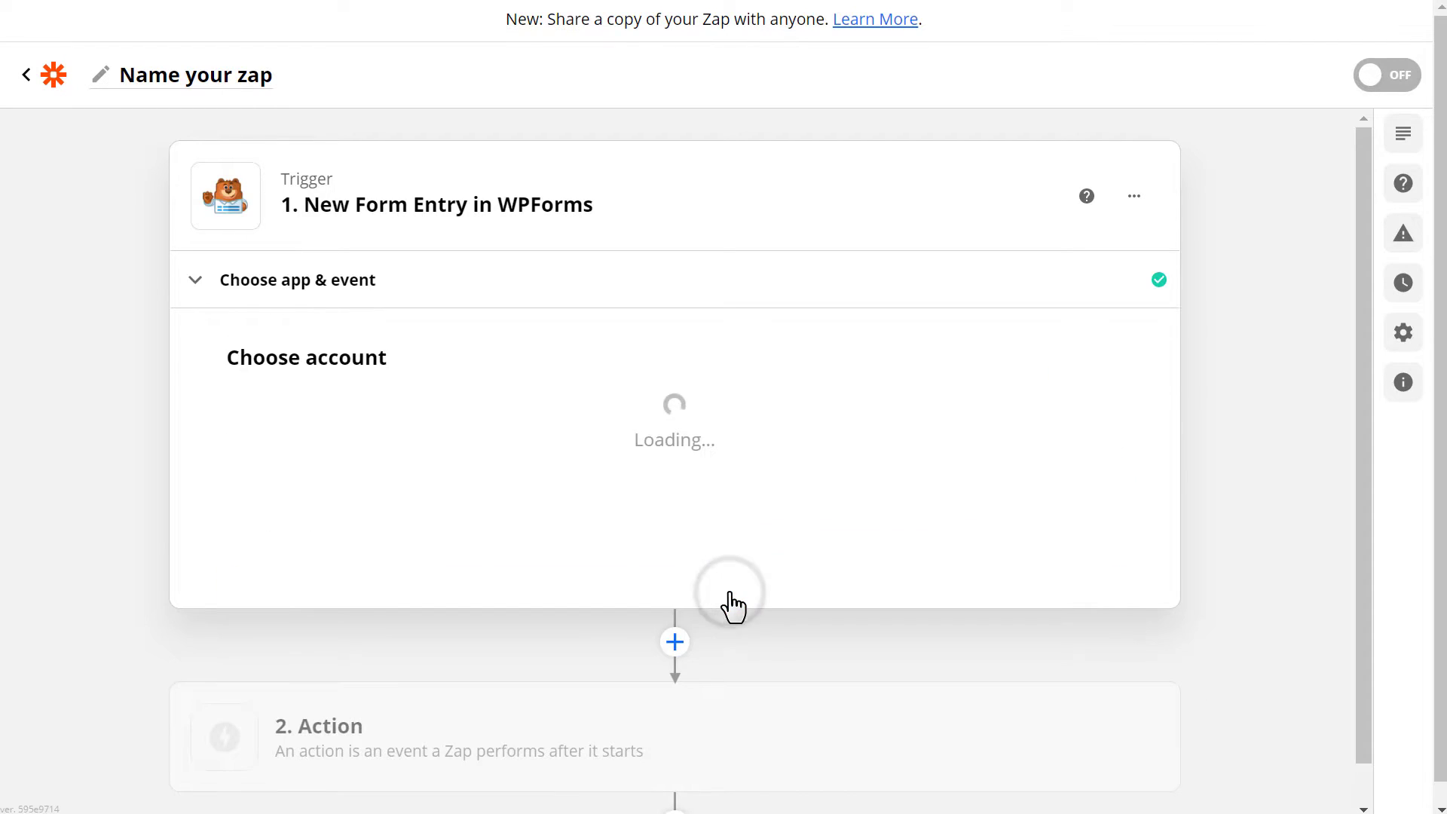
Sign in to WPForms in Zapier by pasting the copied API key and entering the site URL.
click(833, 437)
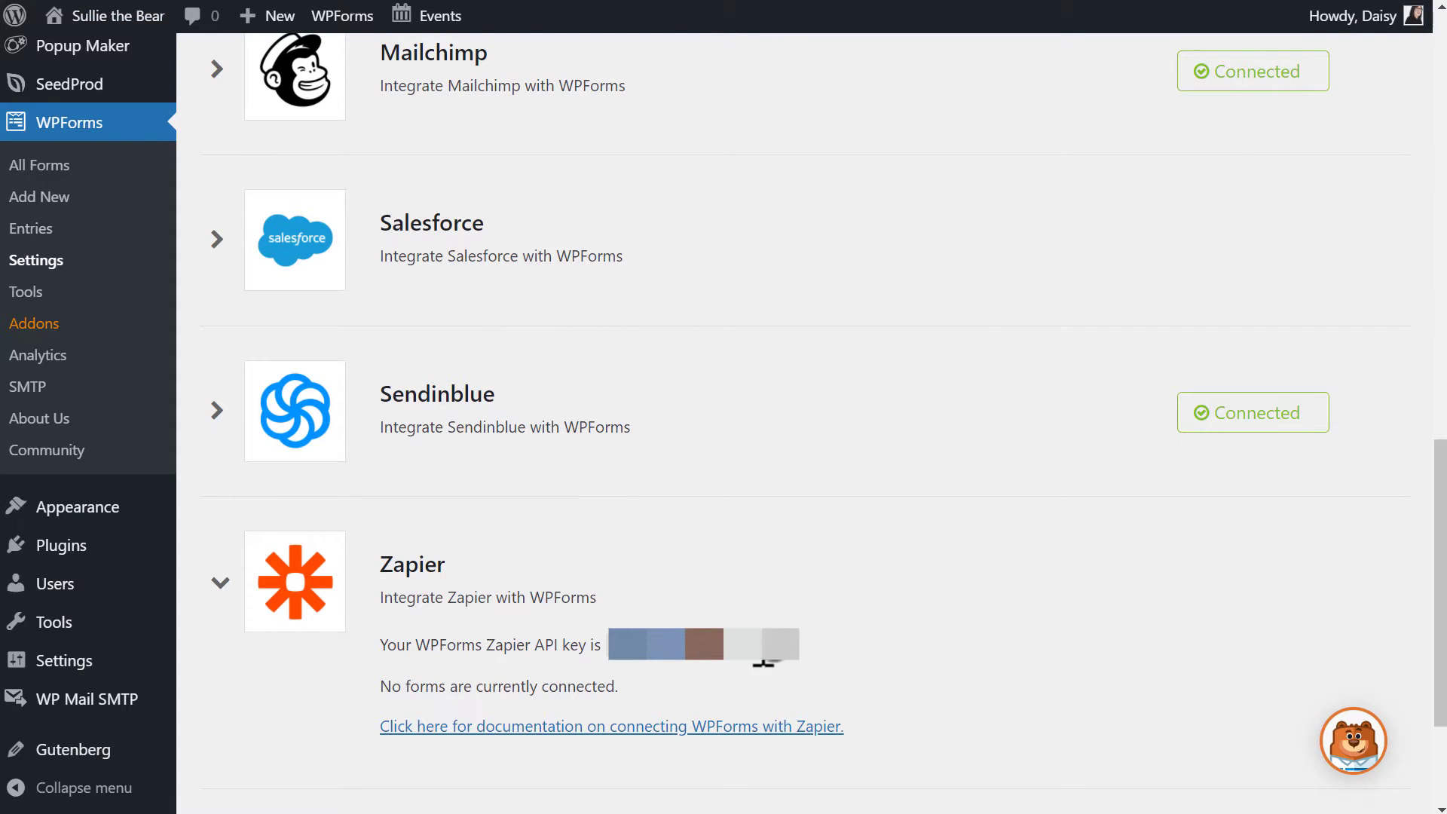
drag(763, 662, 617, 669)
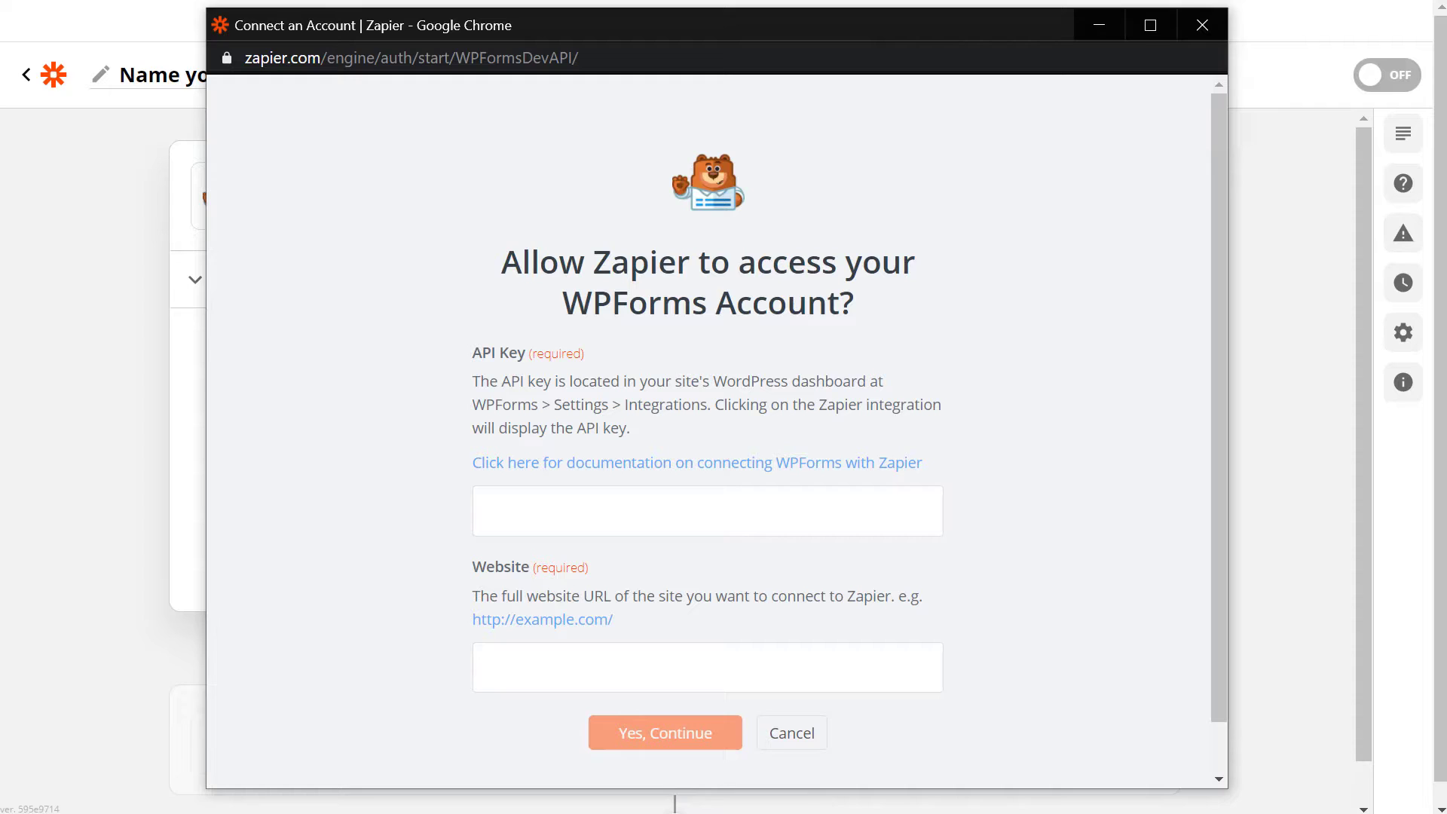
click(789, 509)
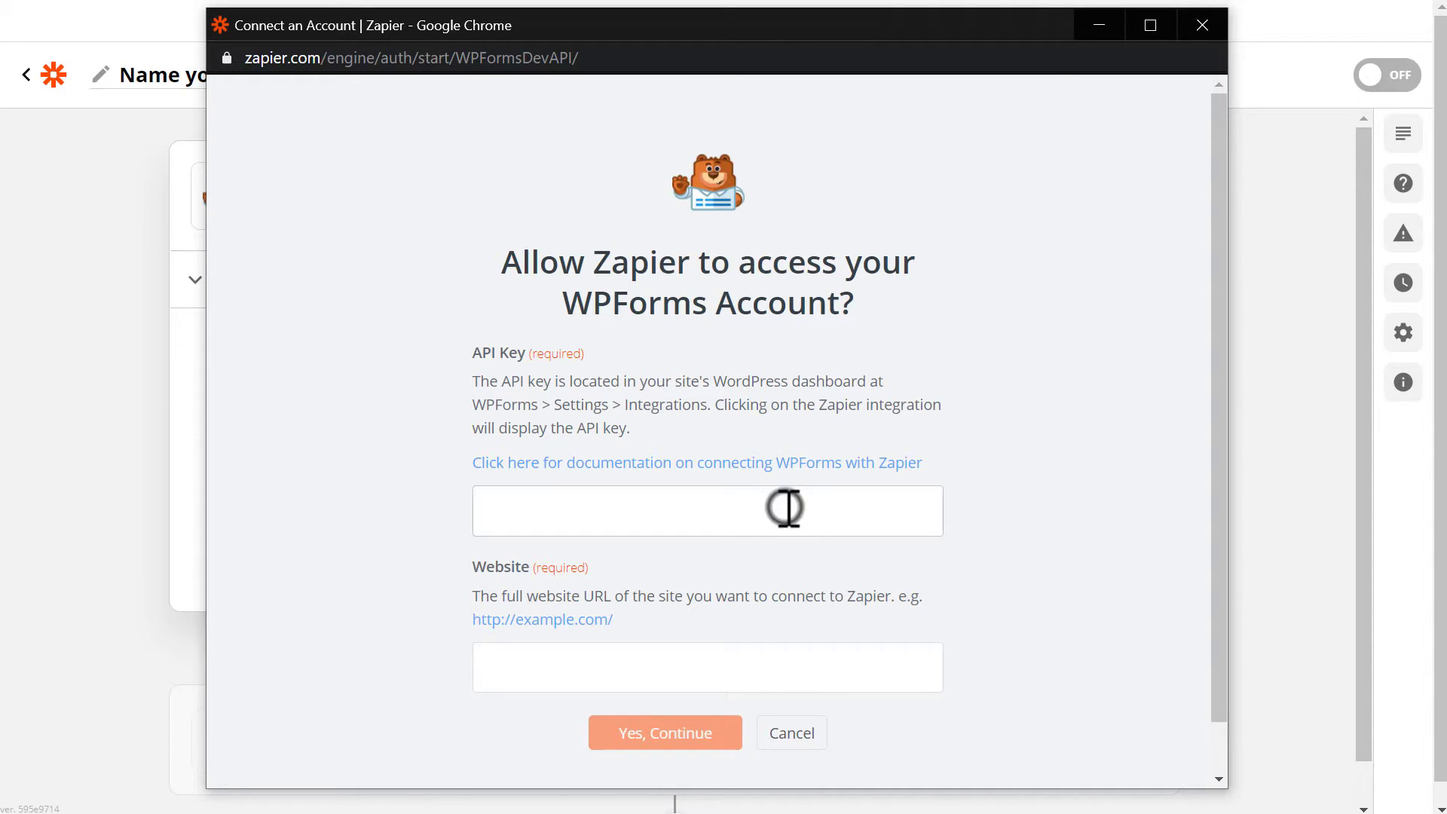
key(ctrl+v)
click(750, 666)
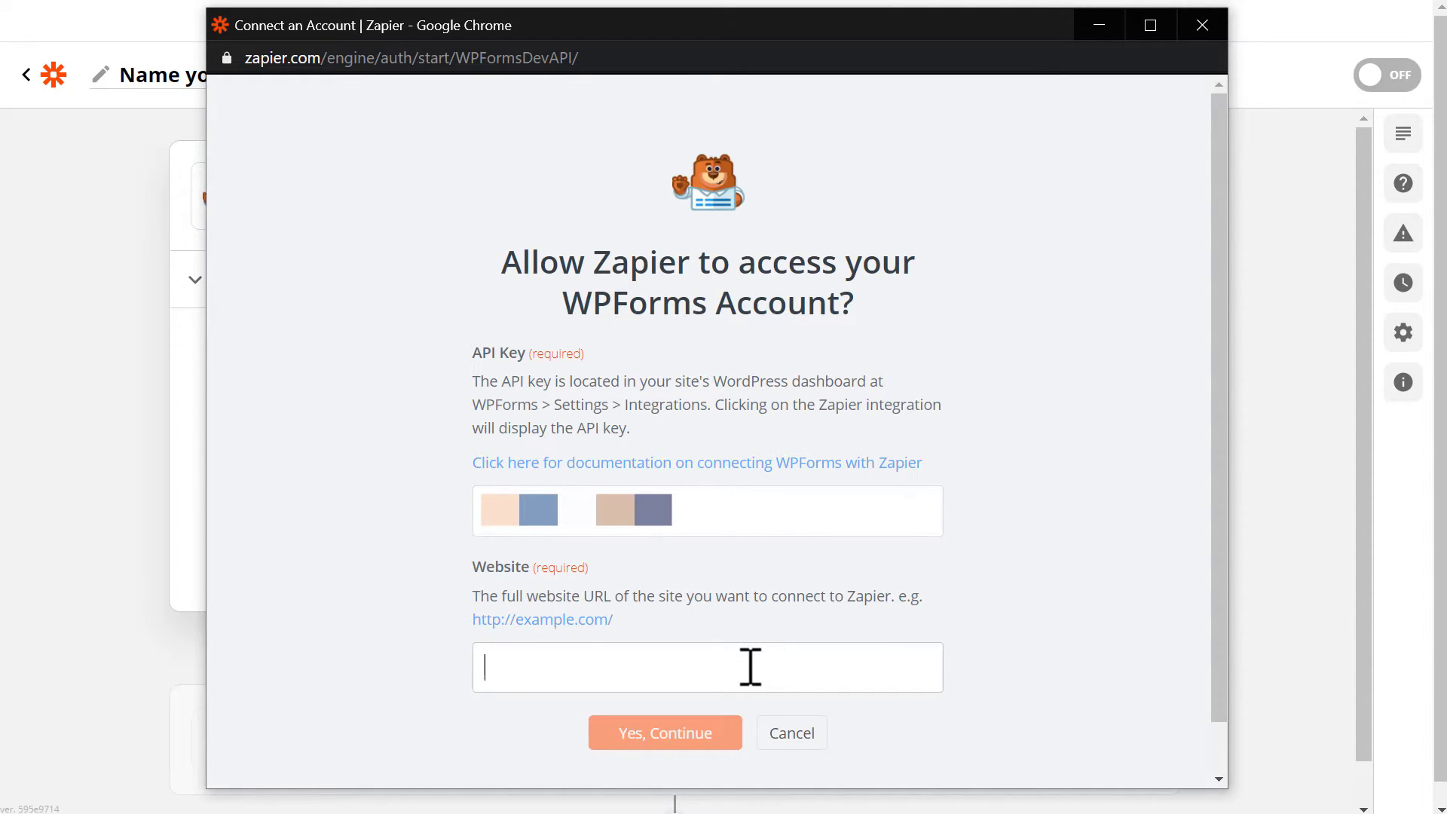
text(https://sull)
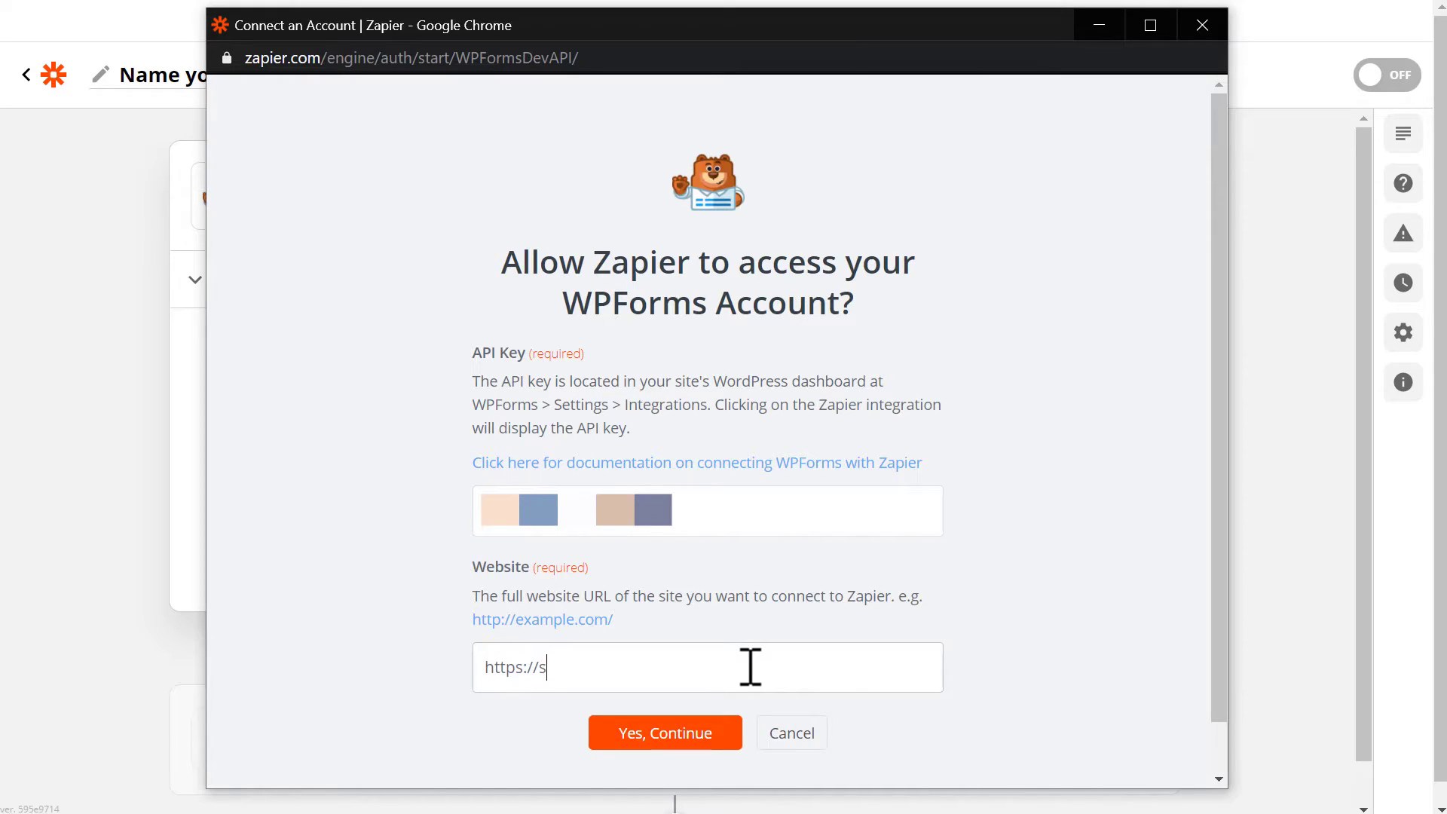
text(iethebear.com)
click(716, 750)
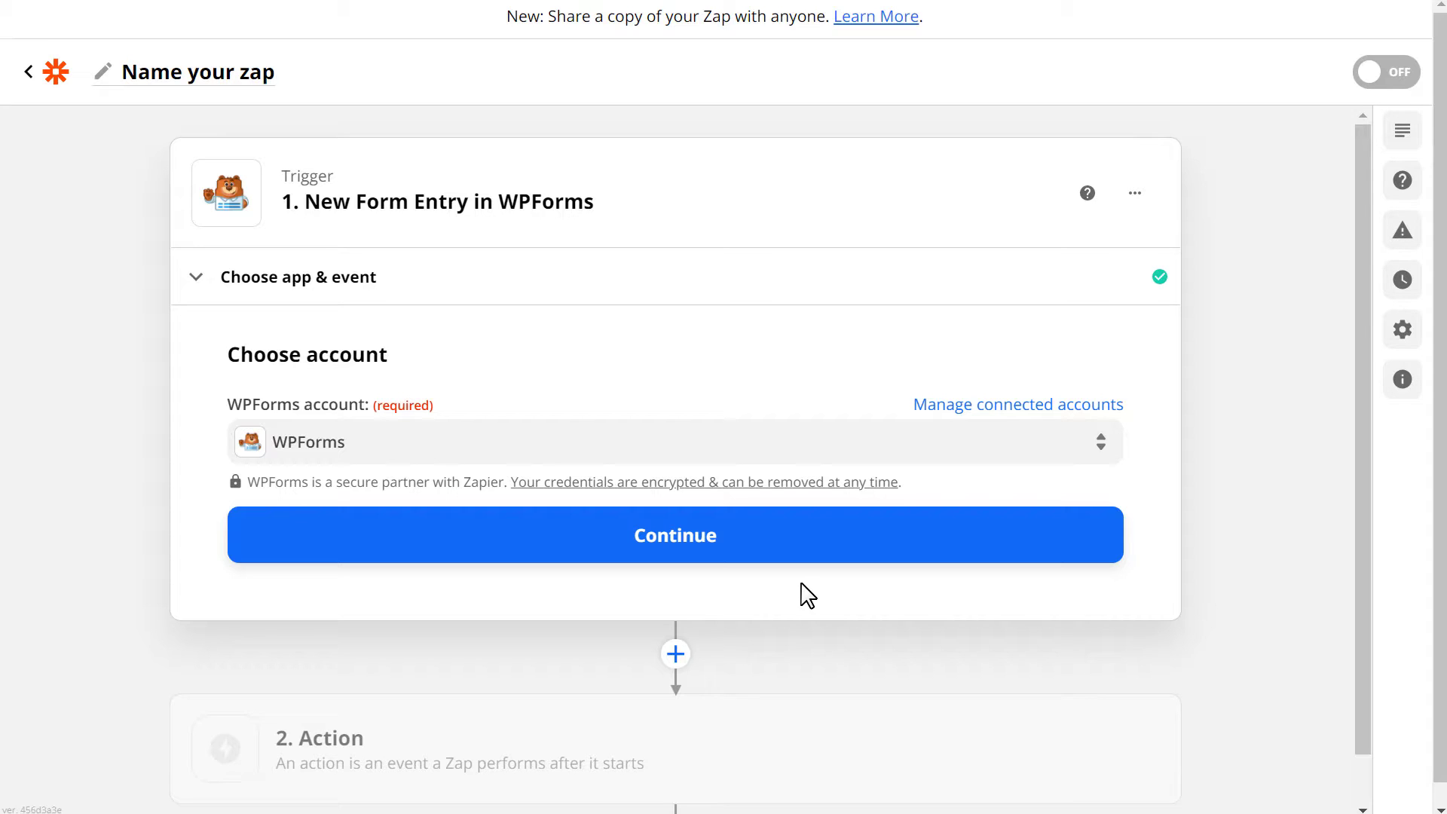
Confirm the connected account and choose Simple Contact Form Template as the trigger form.
click(808, 539)
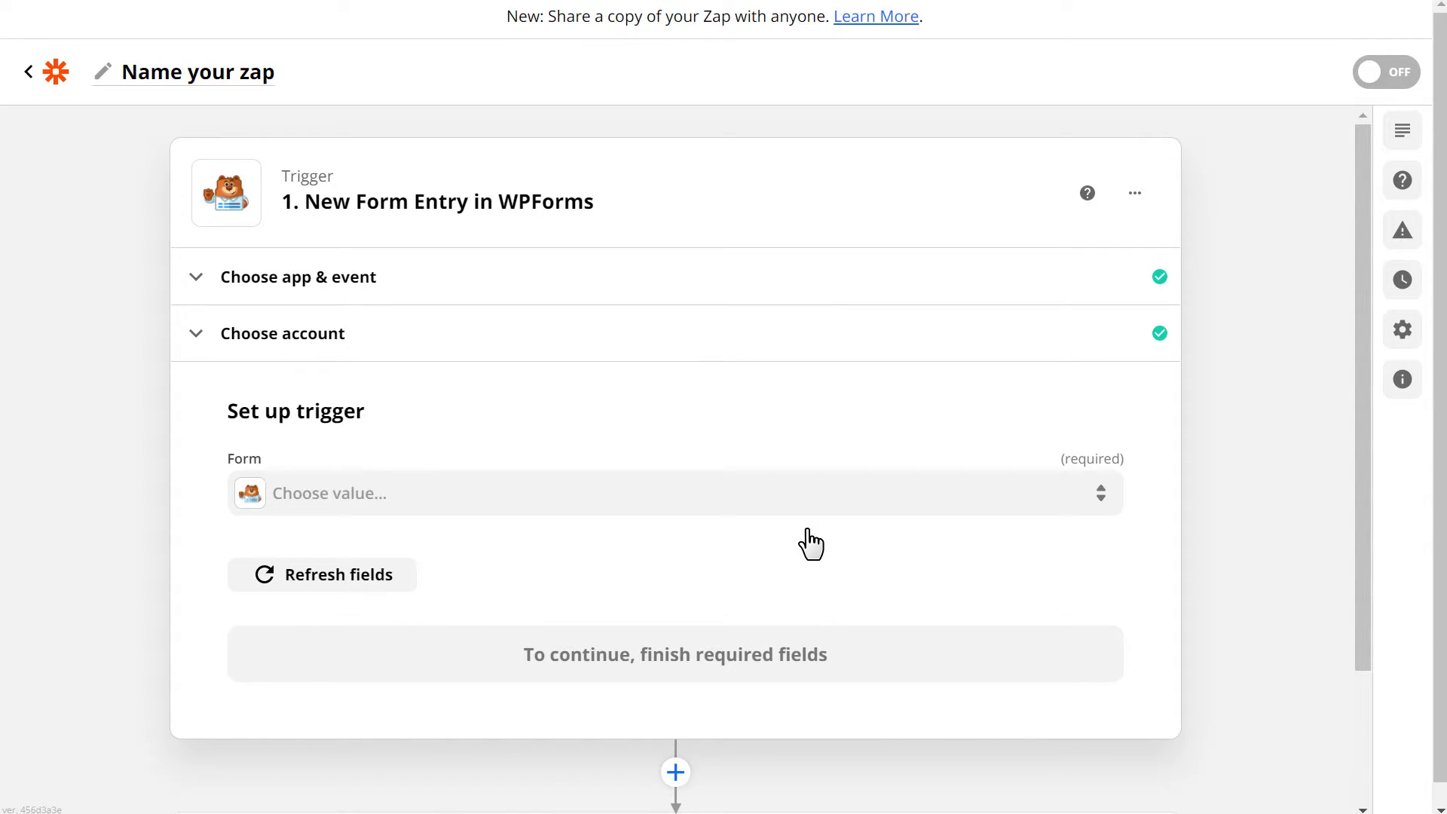
click(863, 501)
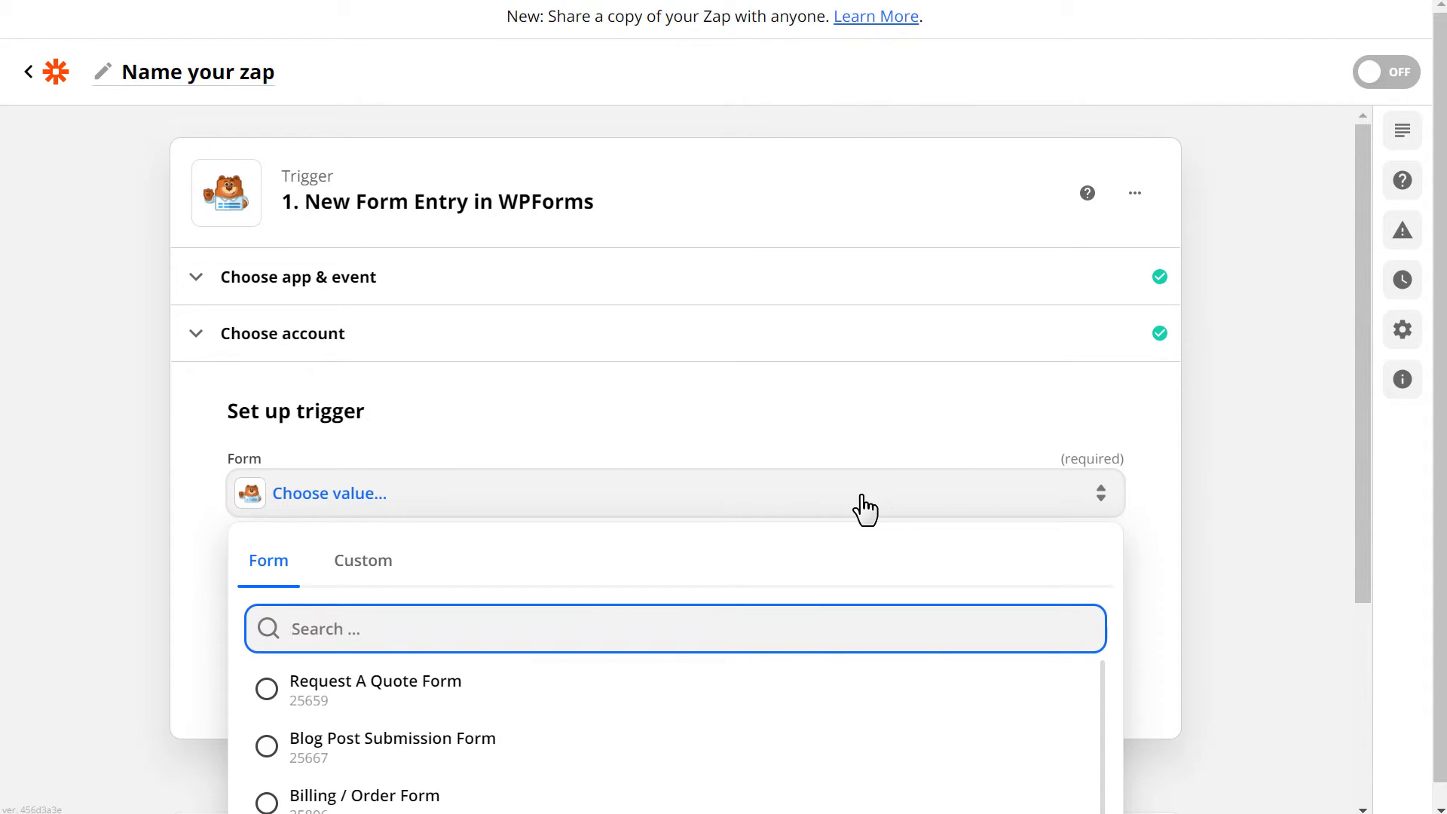
text(simple)
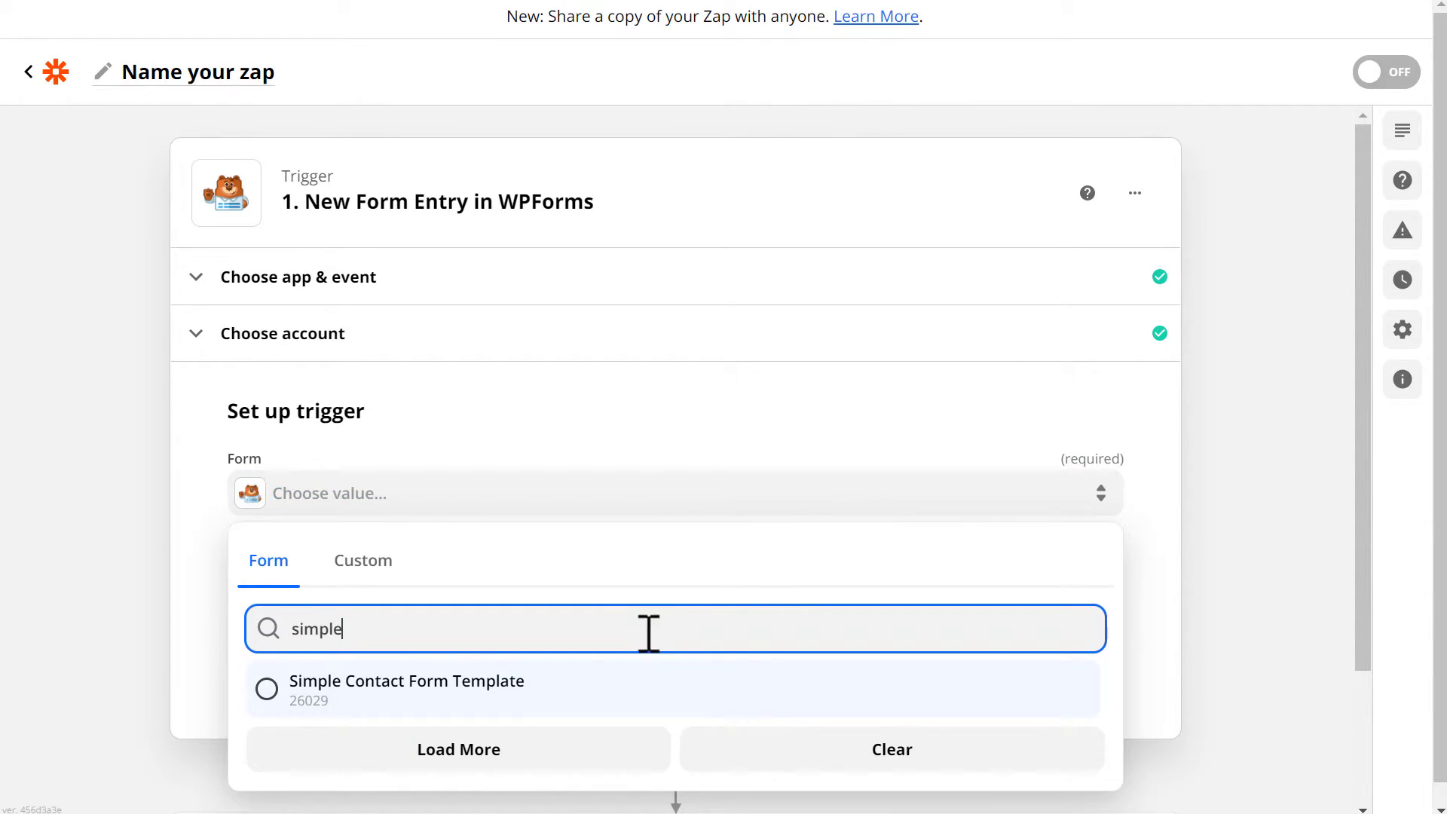
click(539, 686)
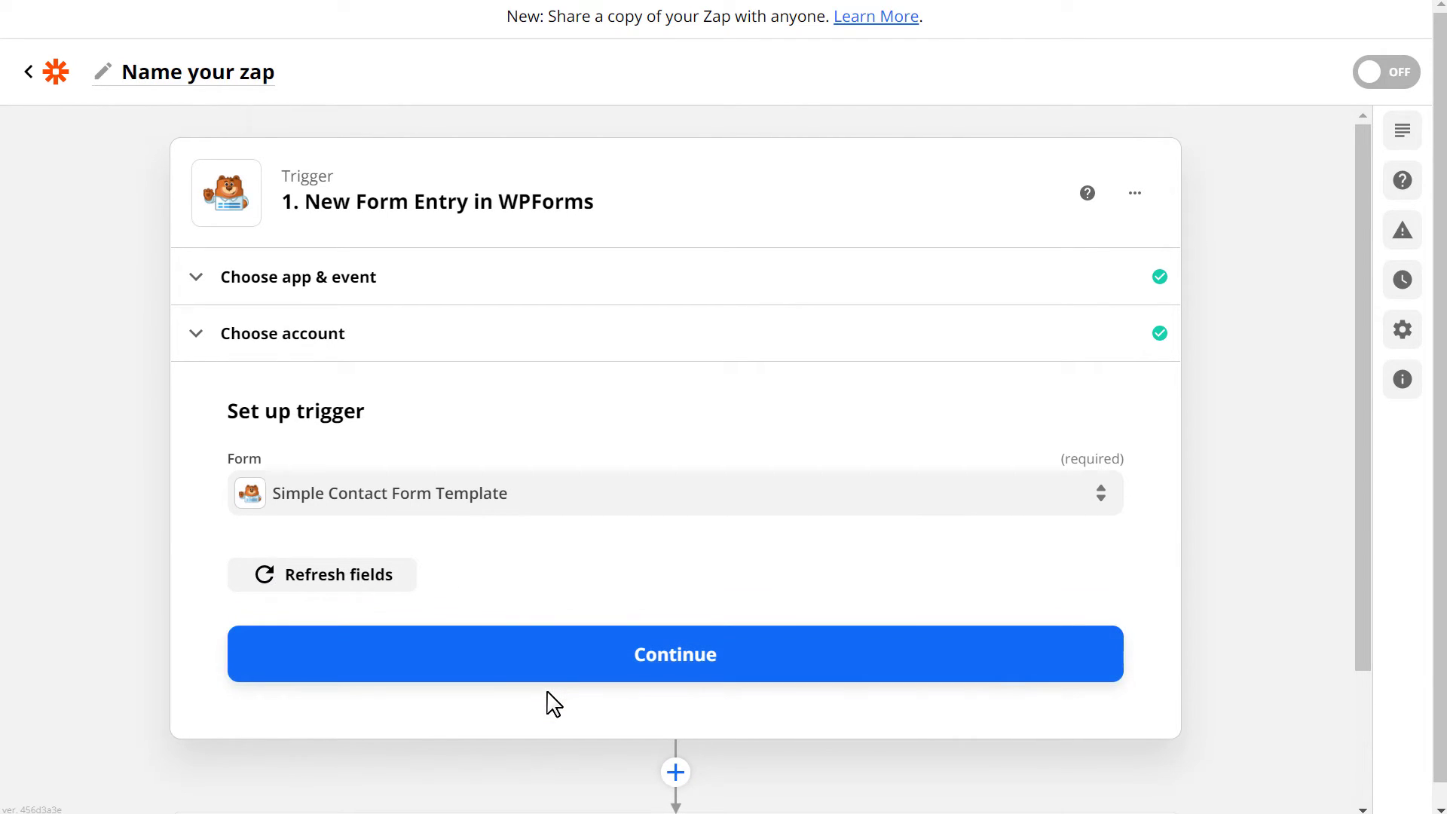
click(581, 655)
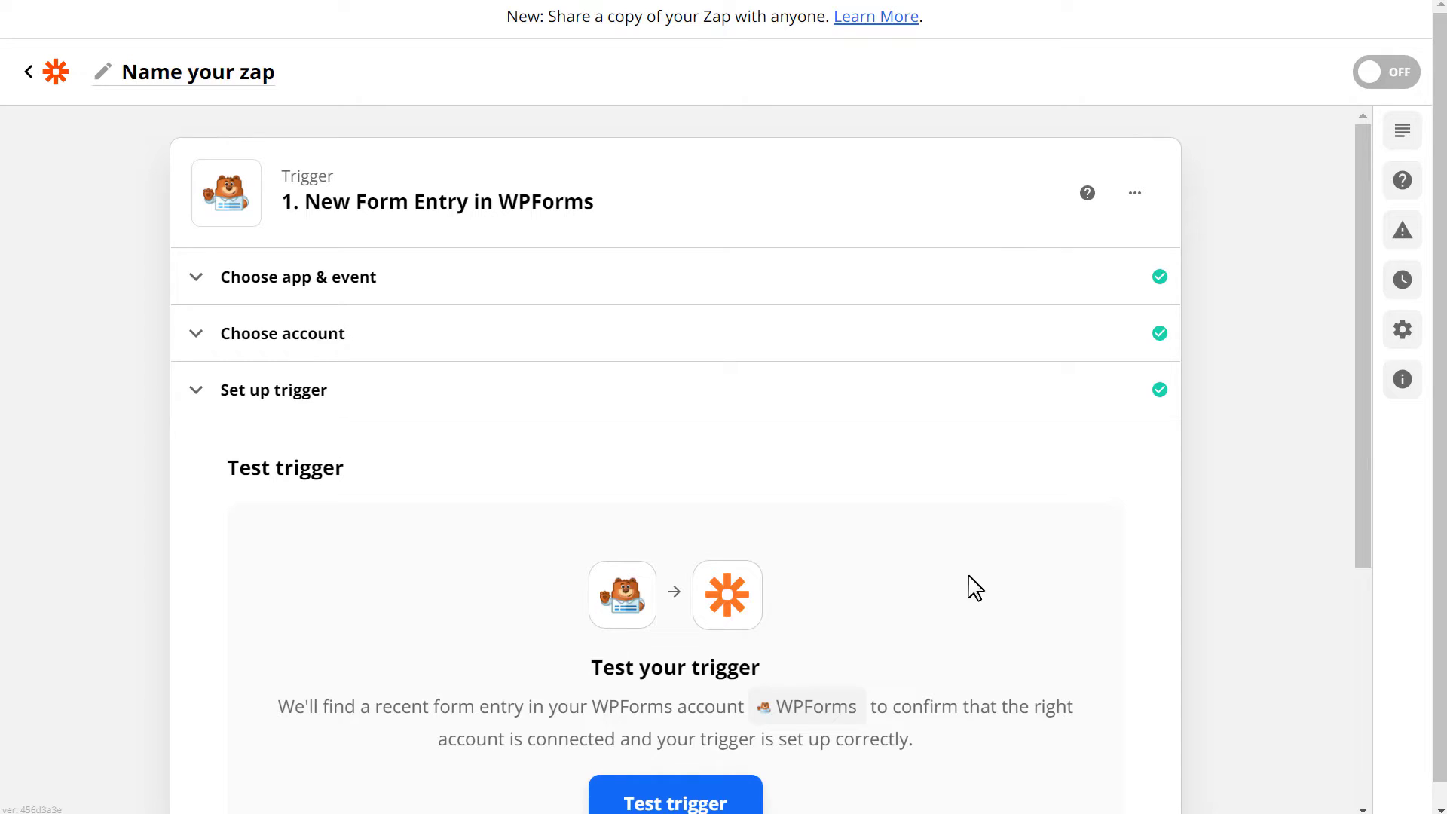
Test the WPForms trigger to pull in form entry 81 as sample data, then accept it.
drag(1358, 423, 1360, 561)
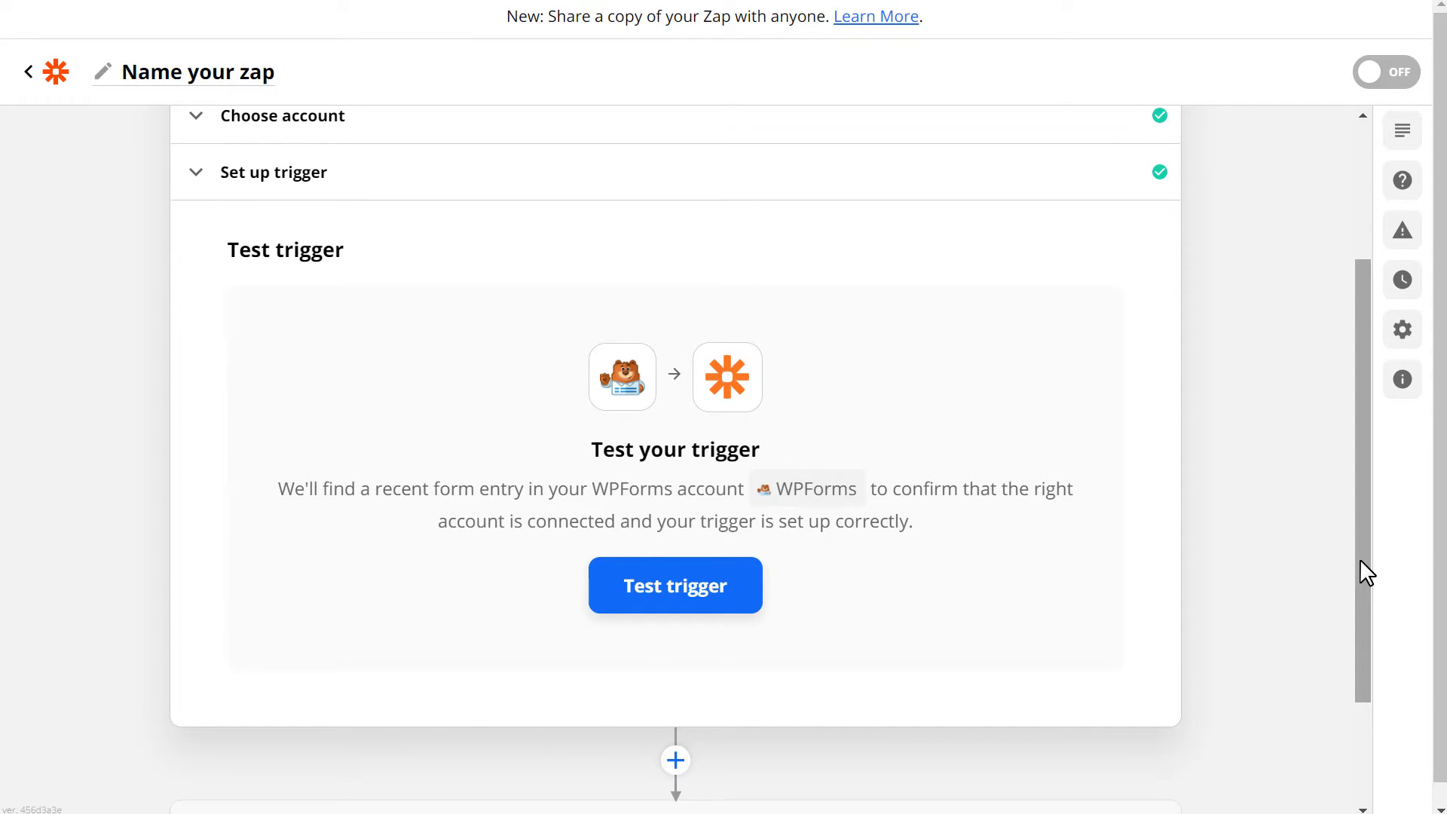
click(748, 590)
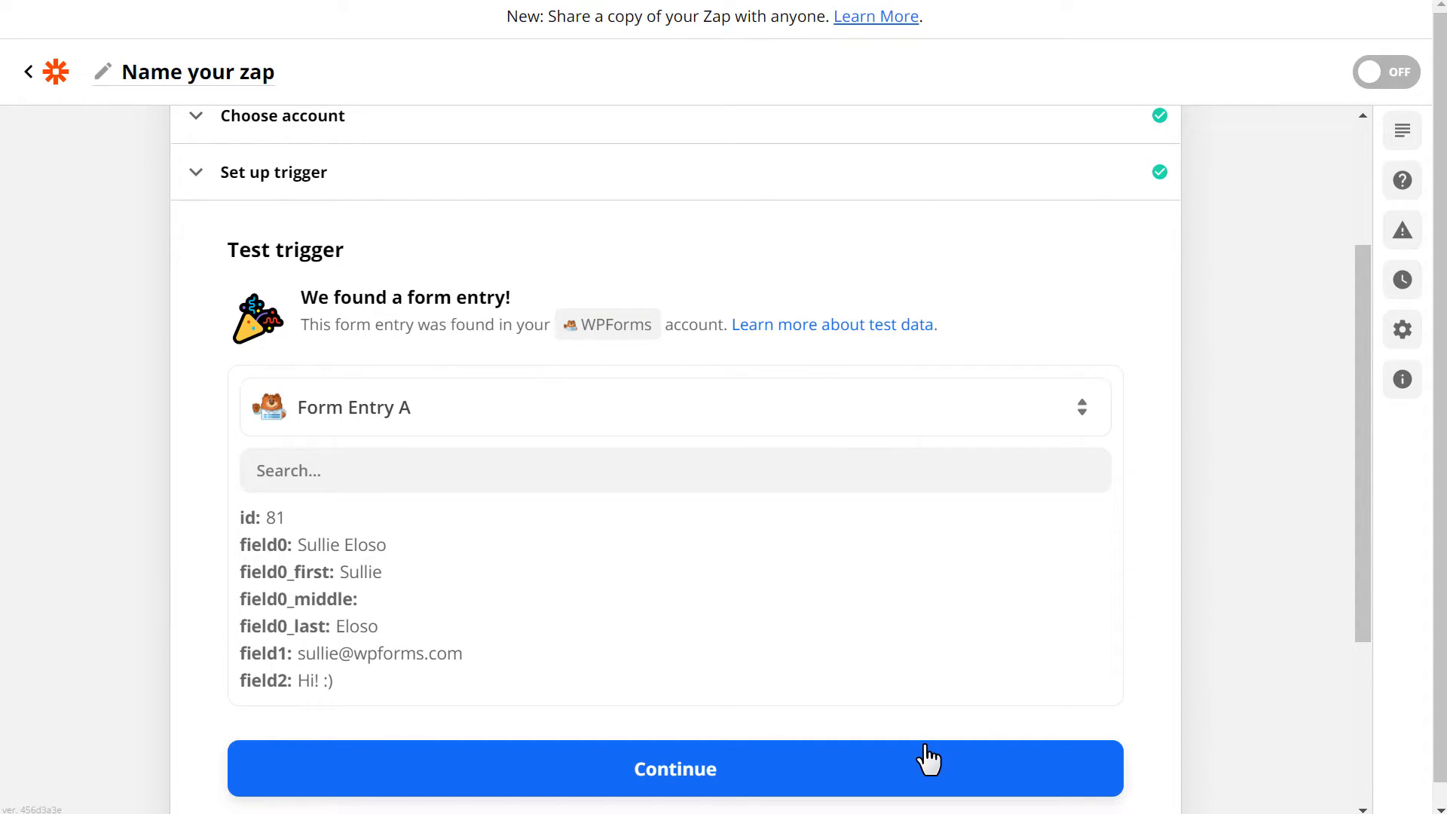
click(891, 769)
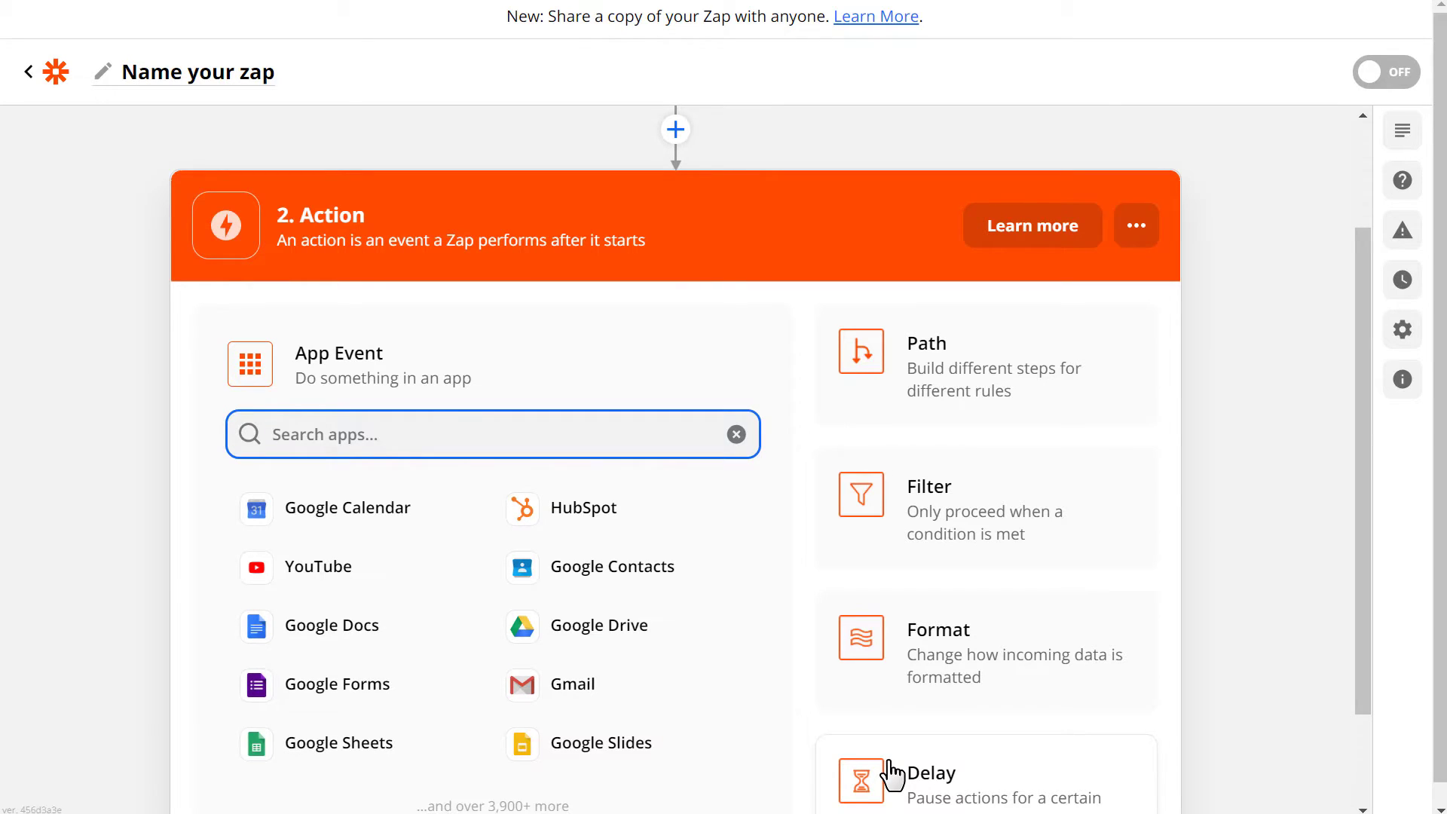
Choose Twilio as the action app with the Send SMS action event.
text(Twili)
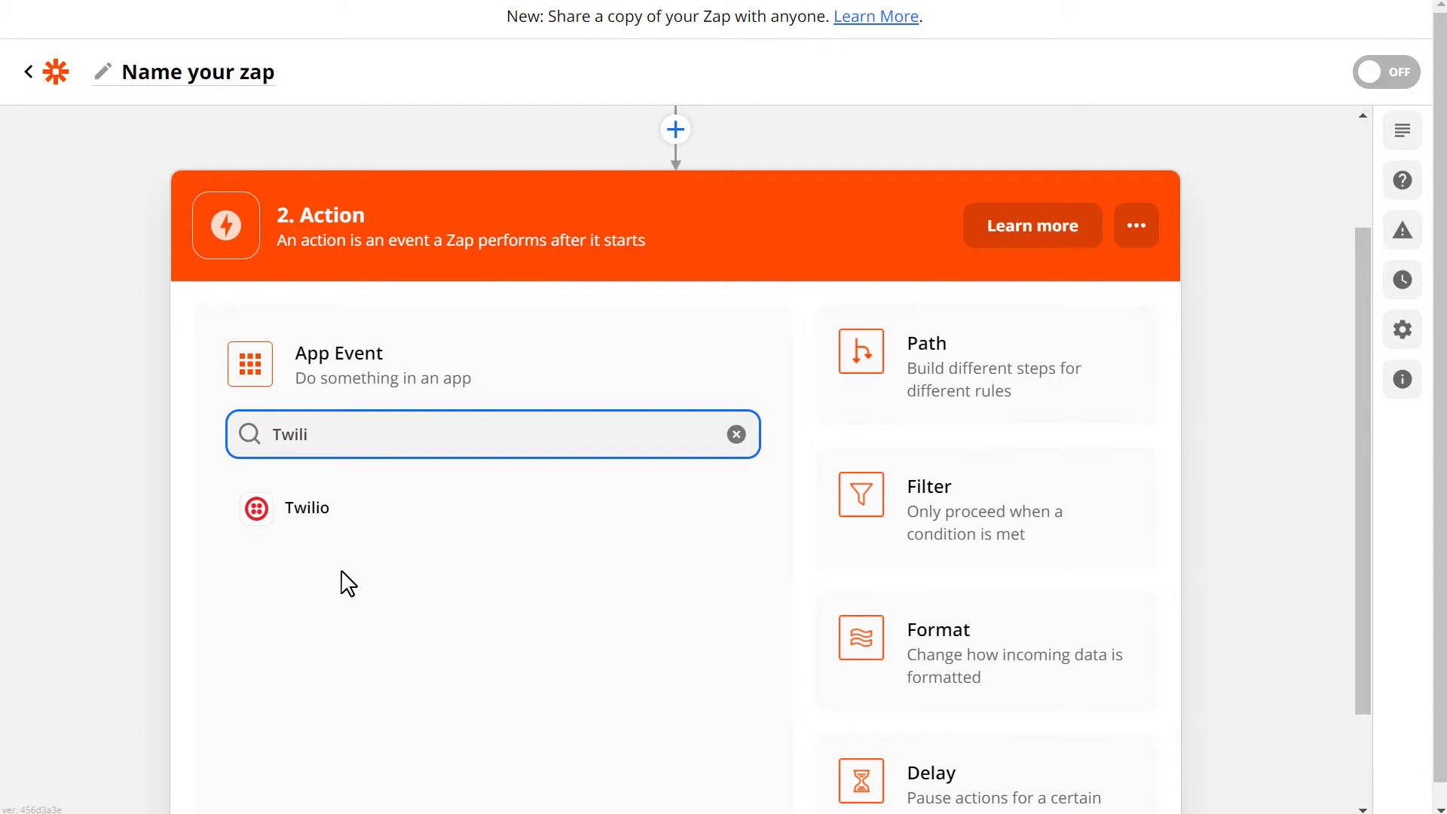
click(318, 520)
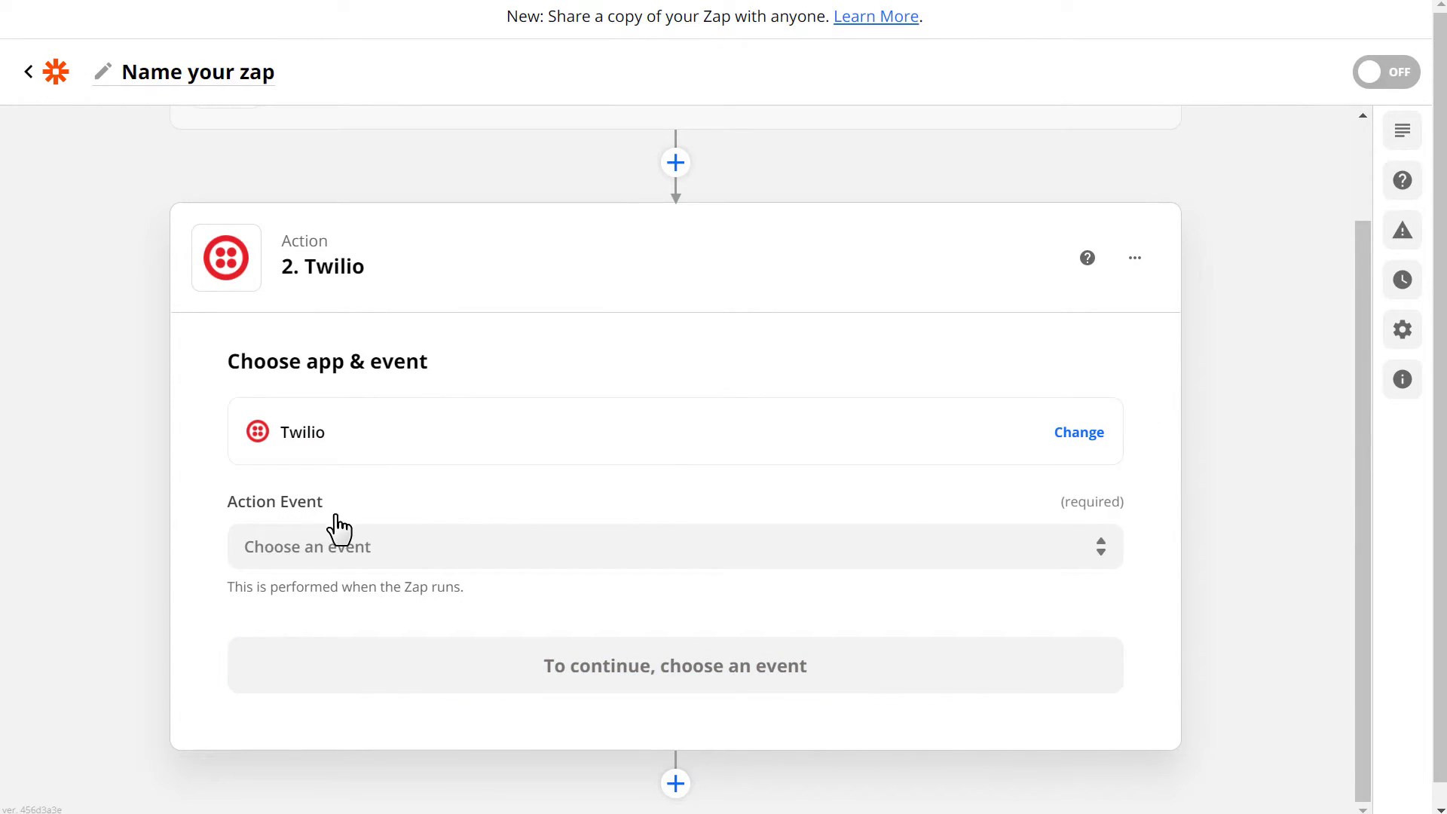
click(402, 544)
click(395, 642)
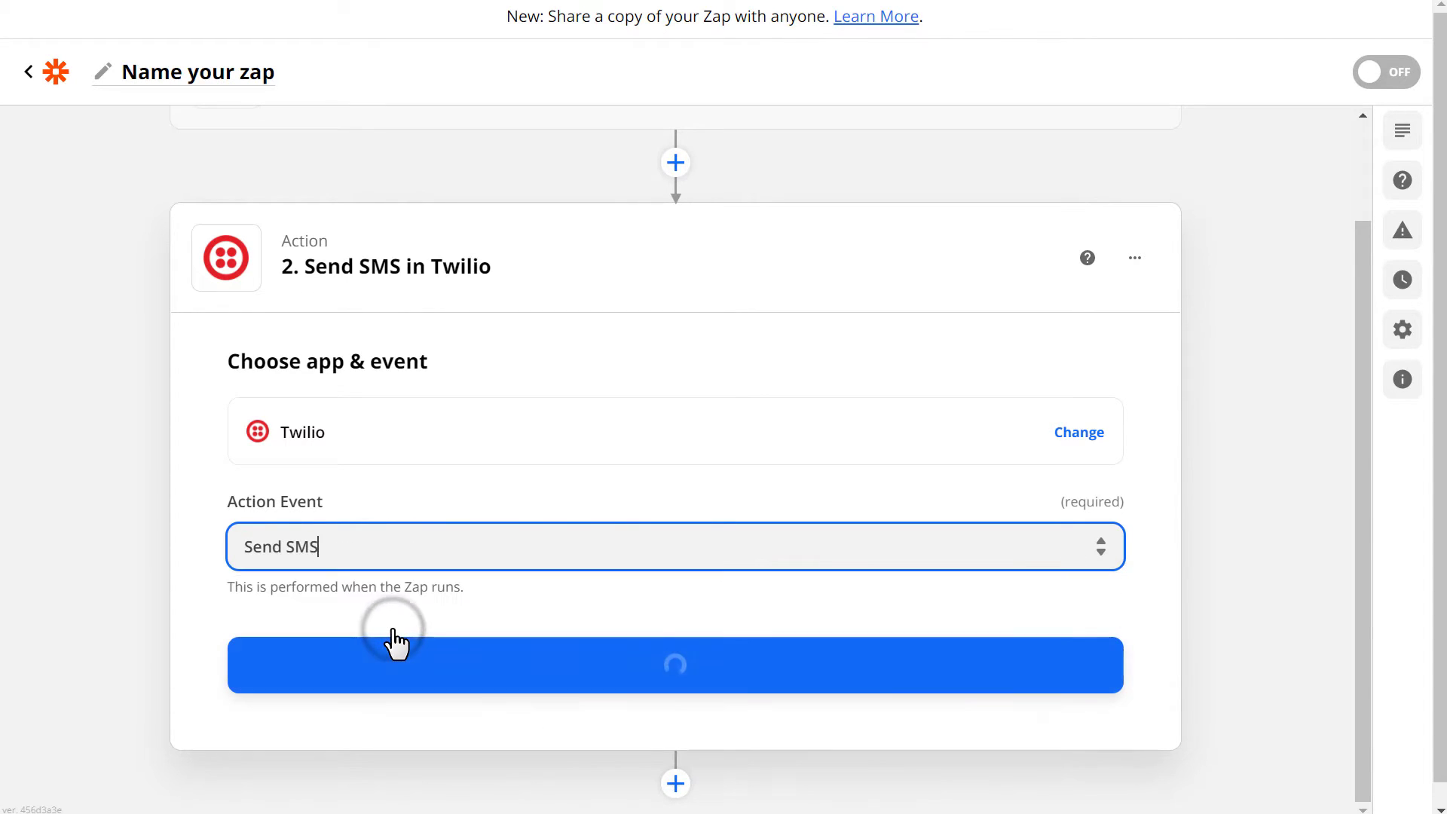
click(477, 672)
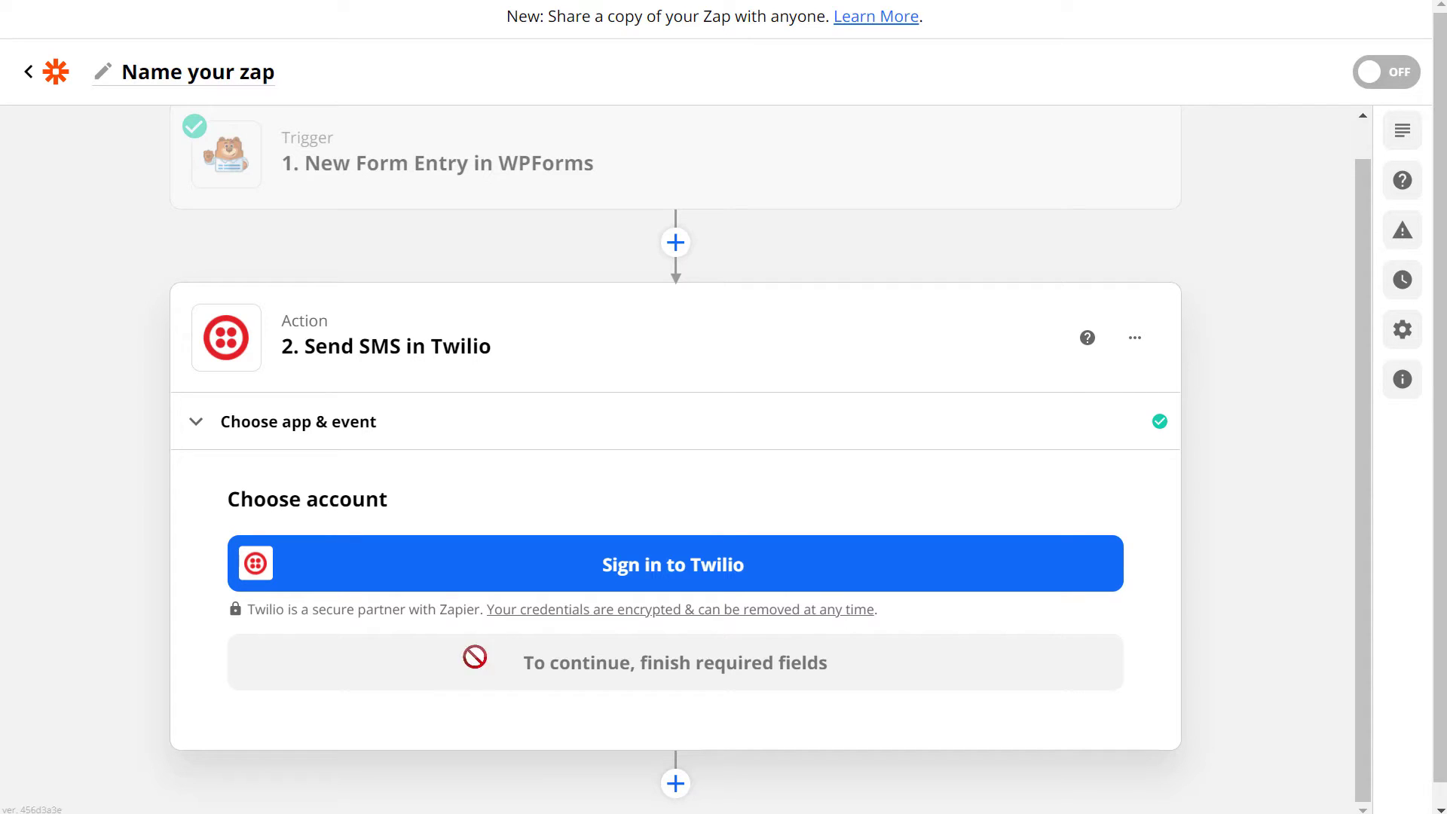
click(556, 556)
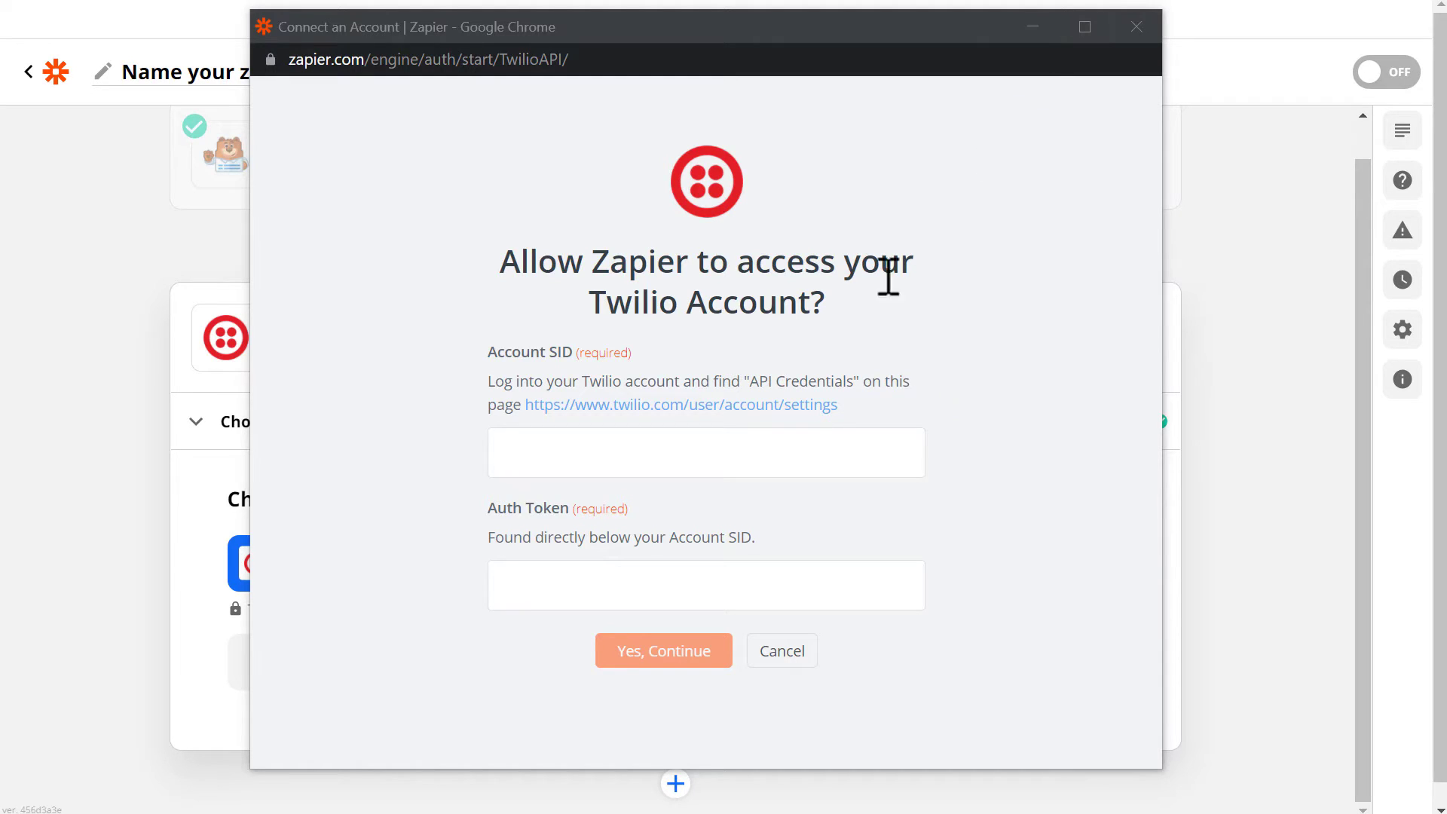
click(765, 415)
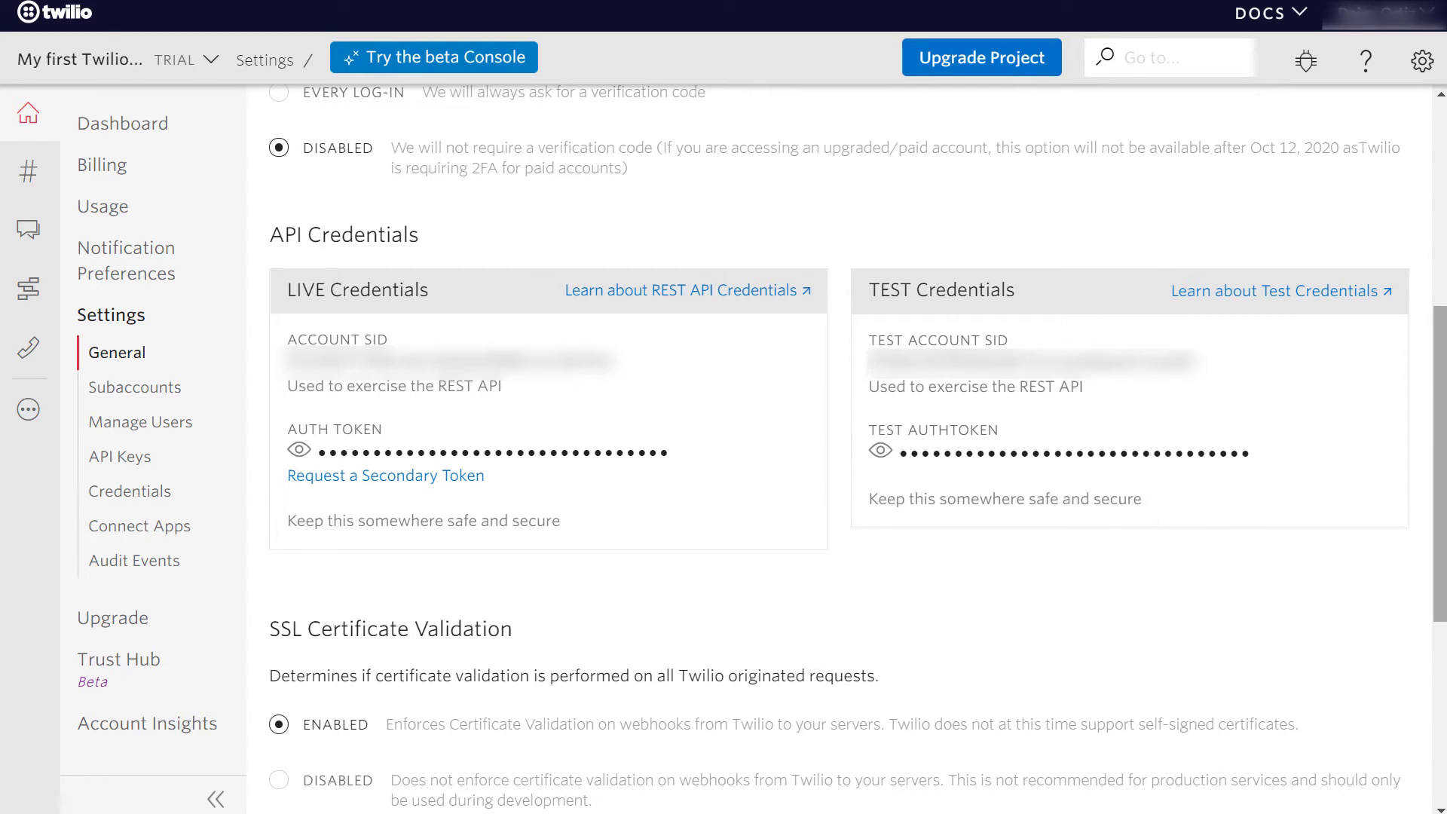
drag(624, 358, 294, 358)
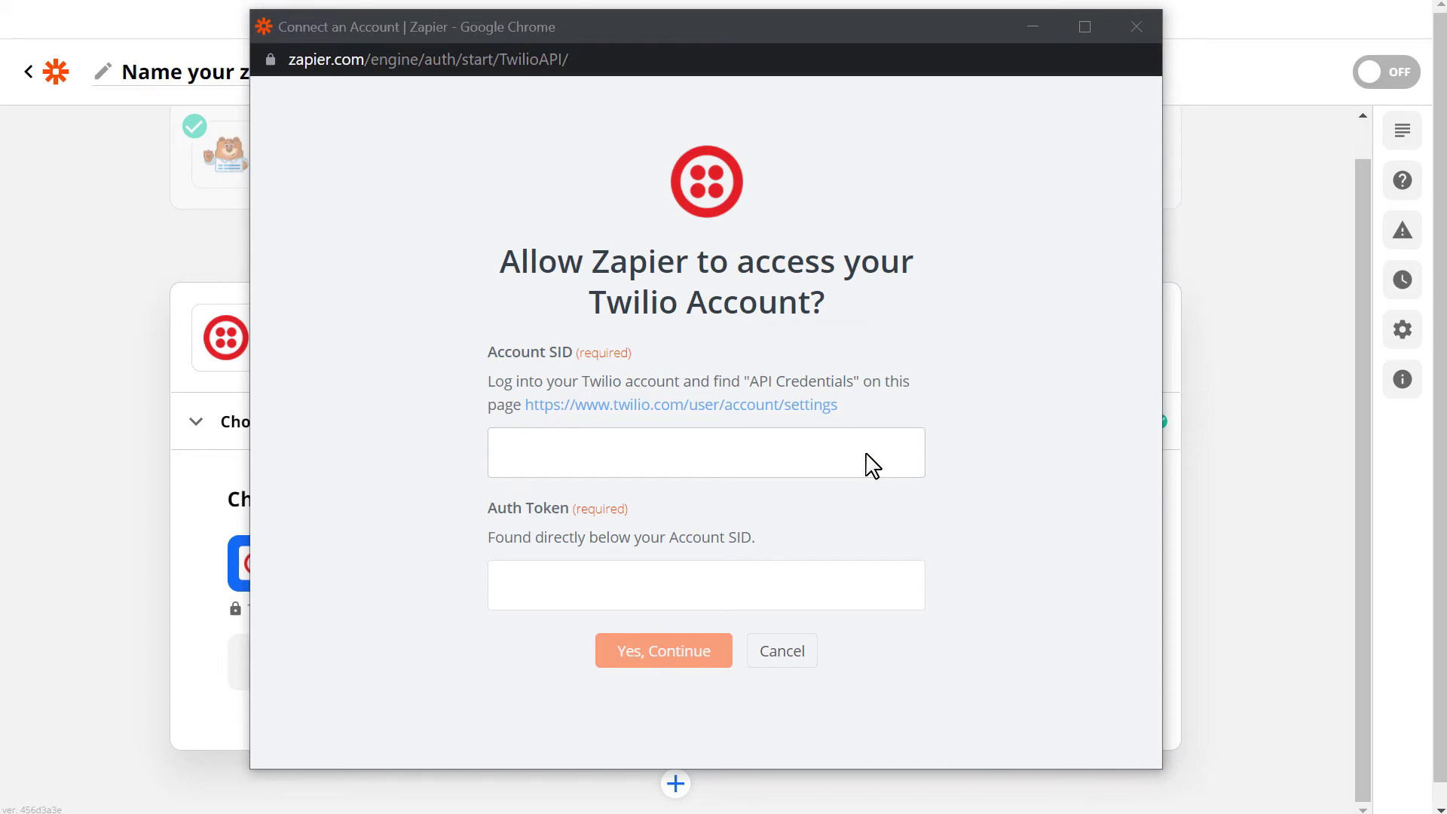
click(864, 455)
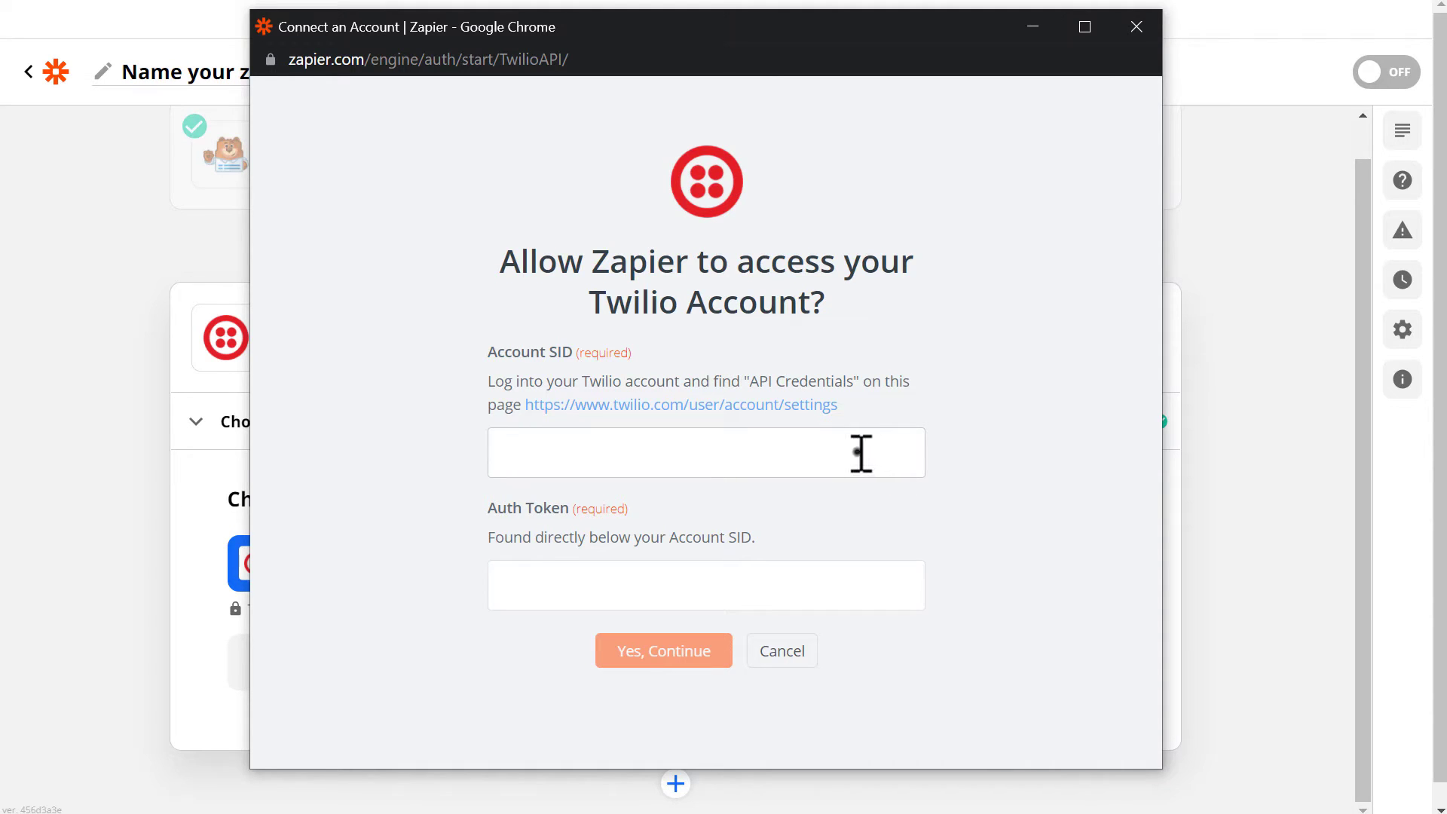
key(ctrl+v)
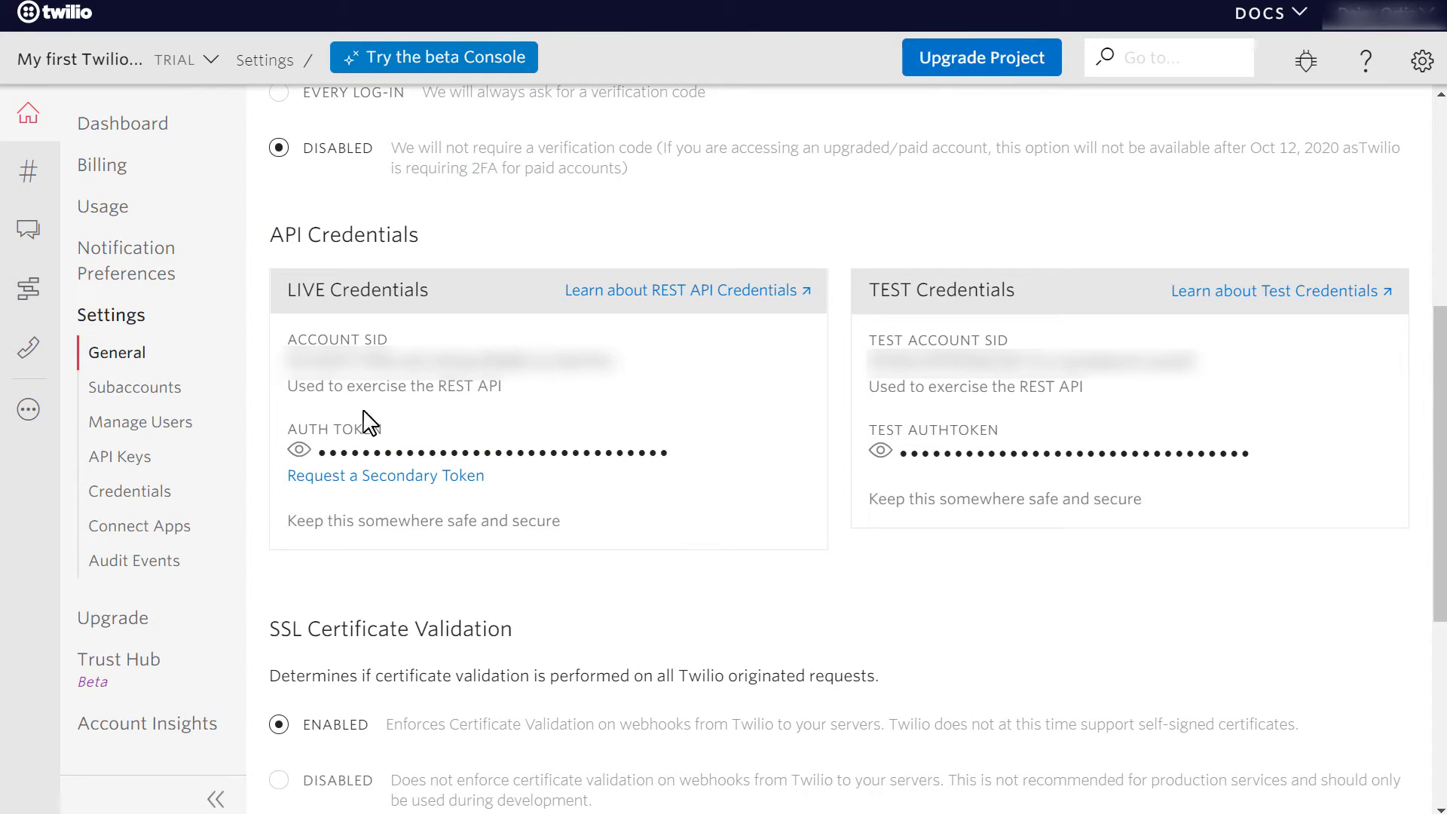
Copy the live Auth Token into the sign-in prompt and connect the Twilio account.
click(299, 450)
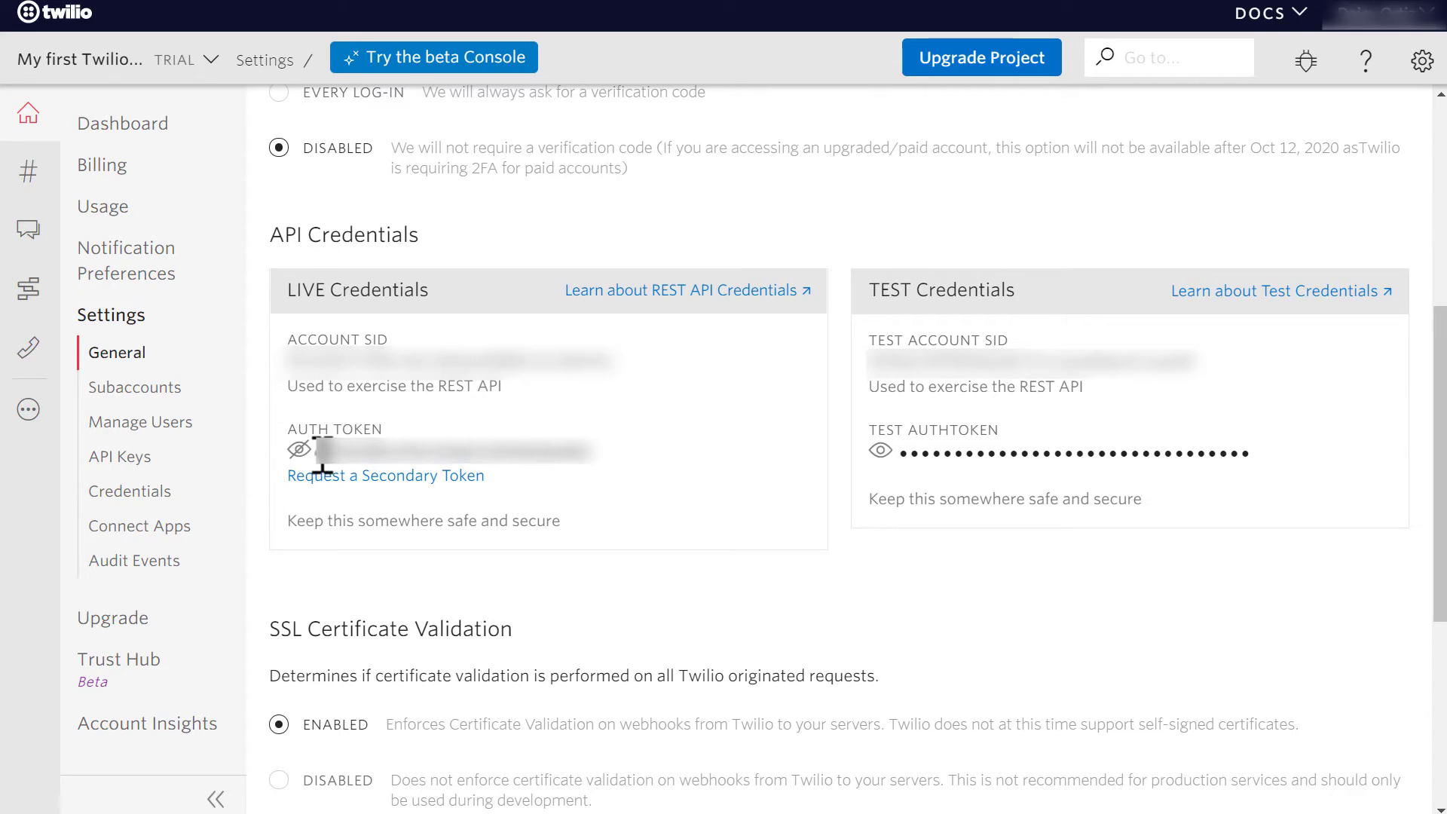
drag(315, 450, 609, 468)
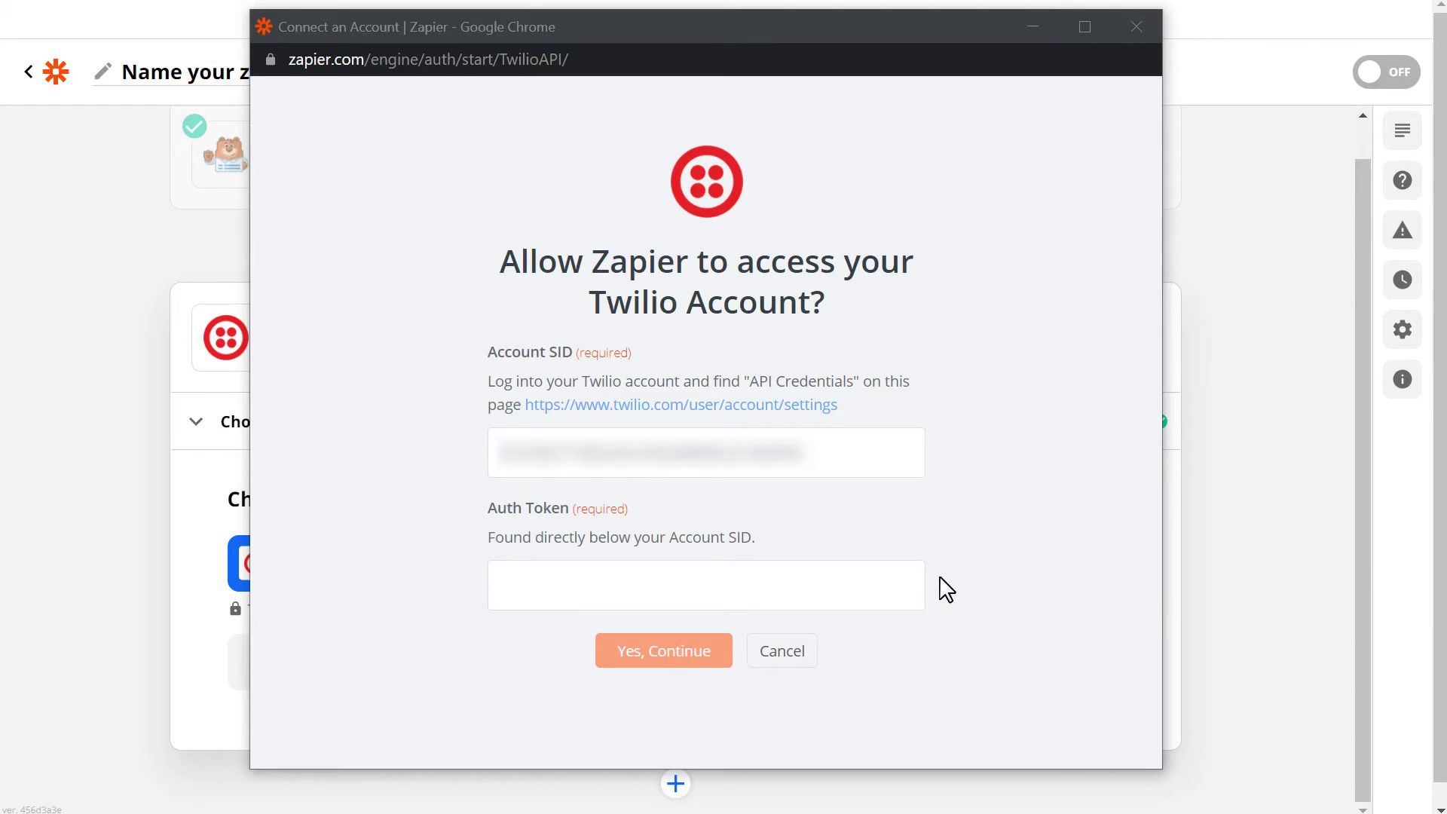
click(862, 579)
key(ctrl+v)
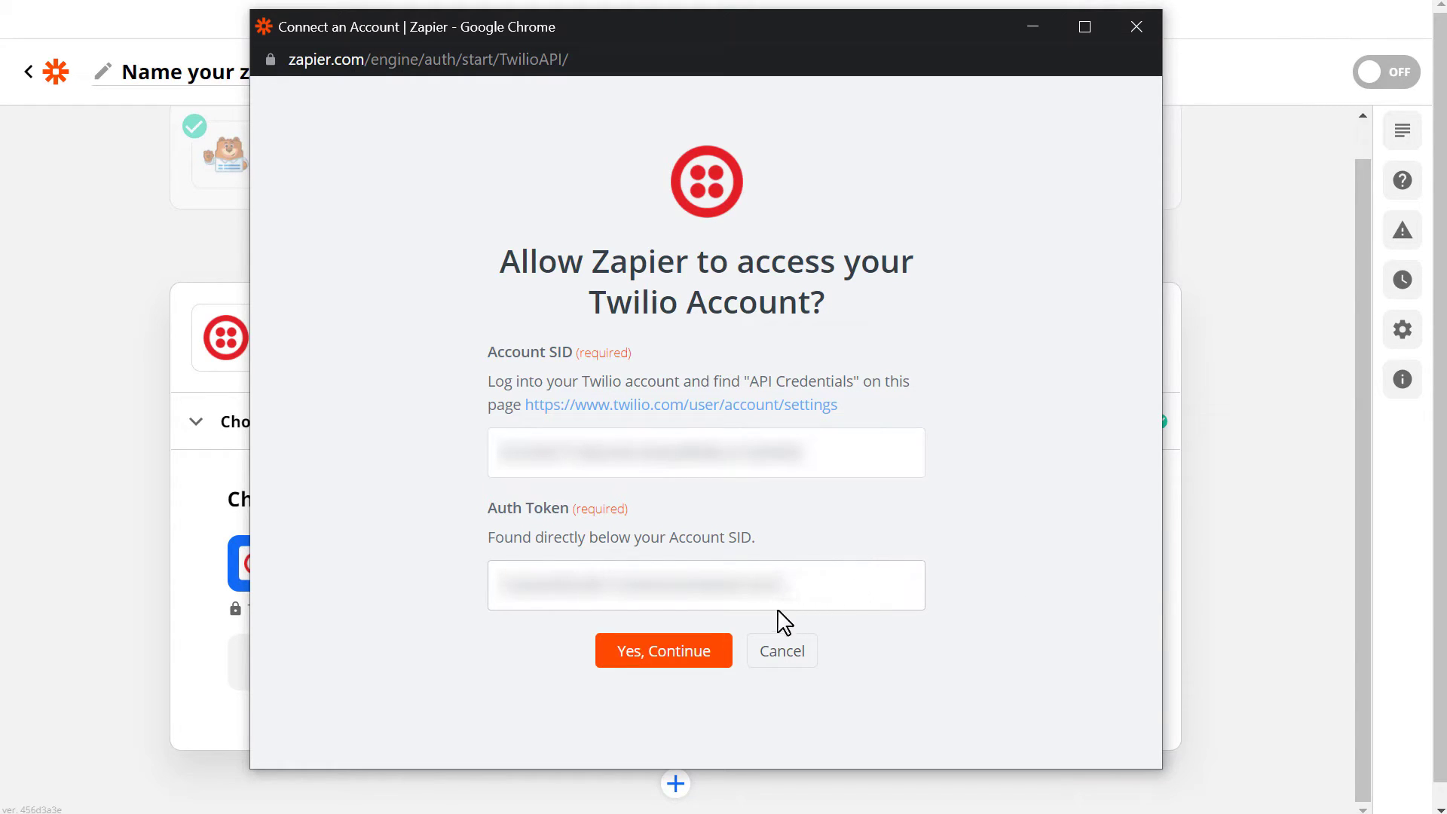
click(720, 656)
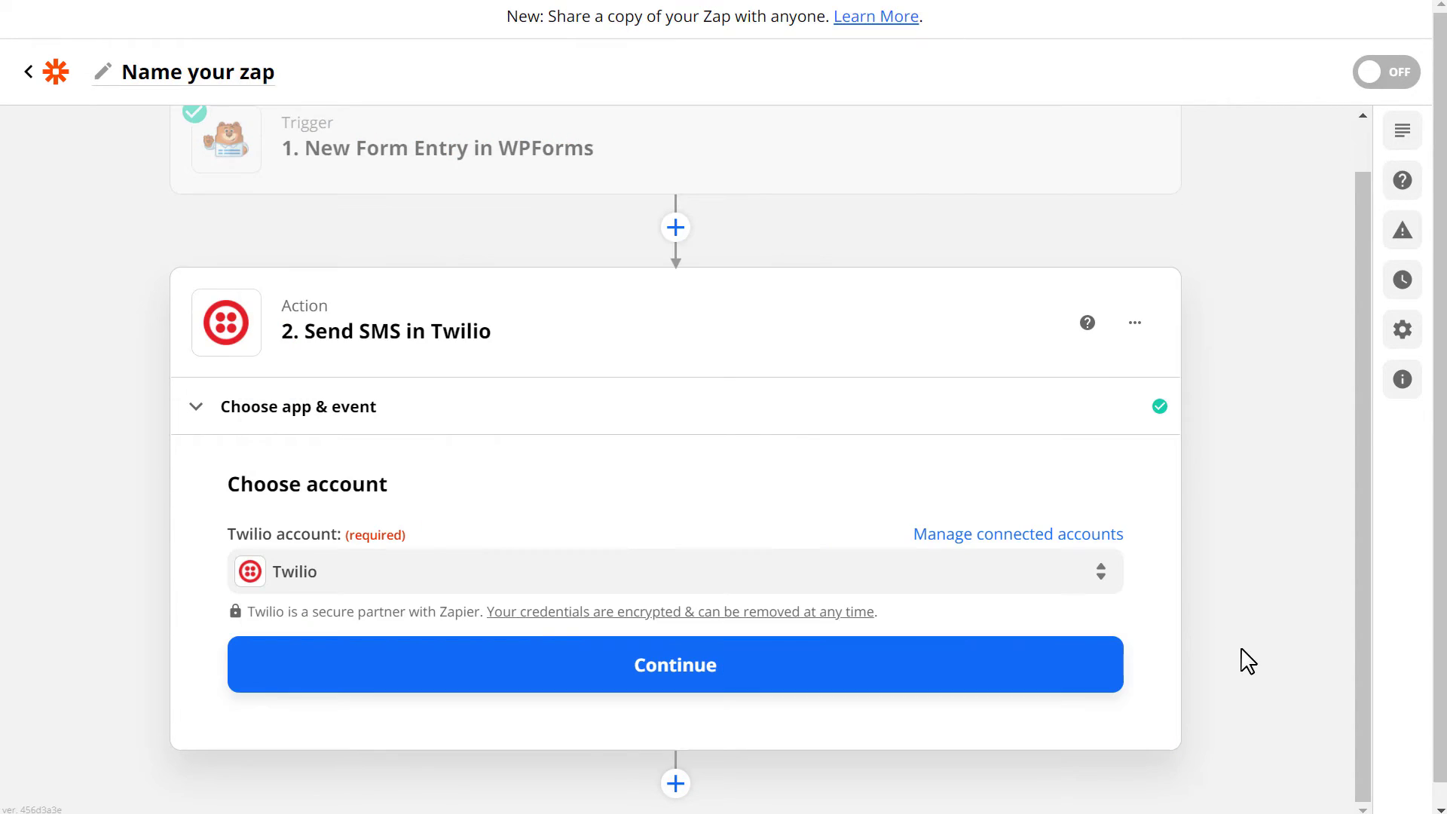
Set the From Number to the Twilio number and paste the recipient's phone number as To Number.
click(961, 664)
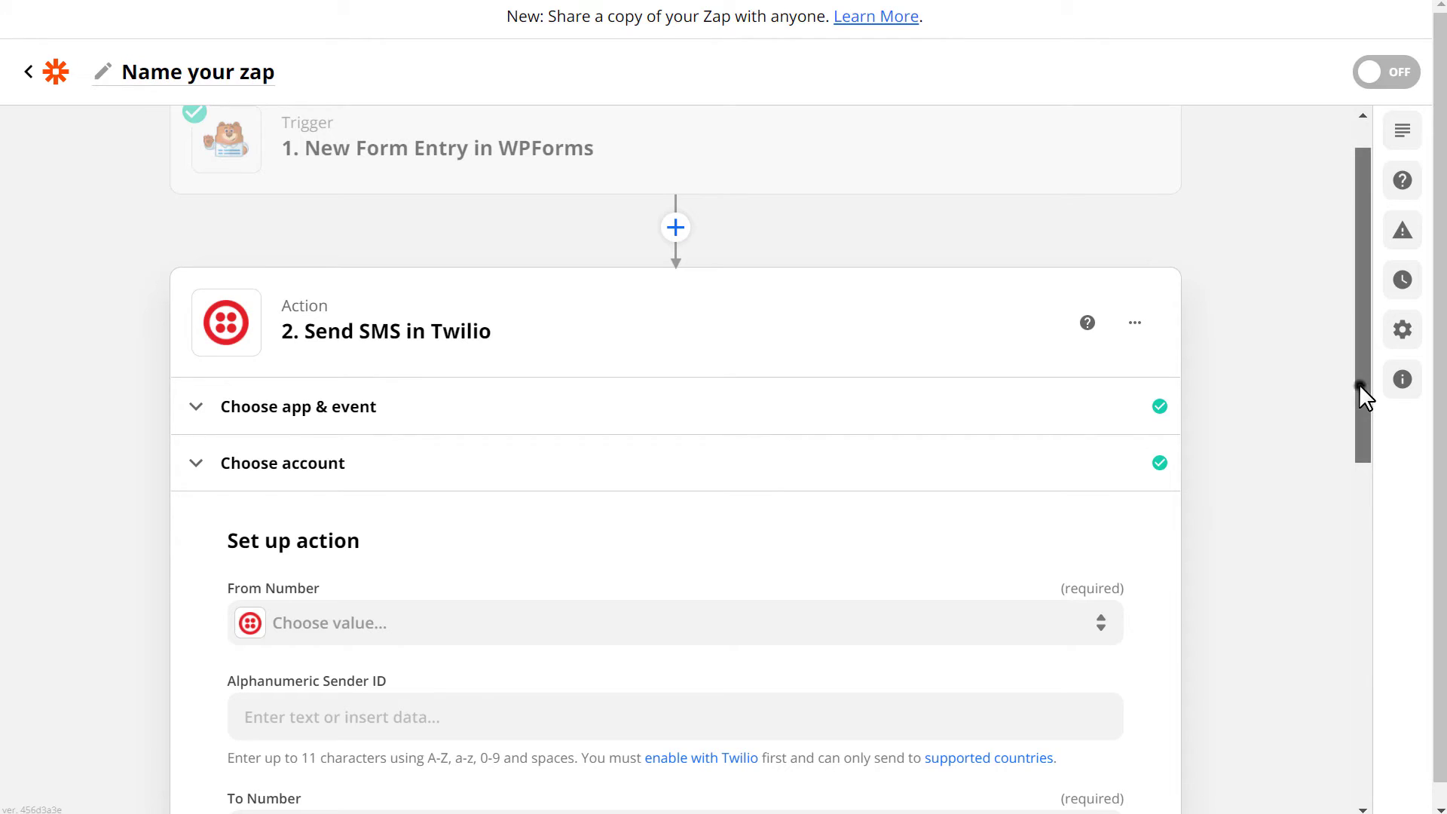
drag(1359, 384, 1353, 556)
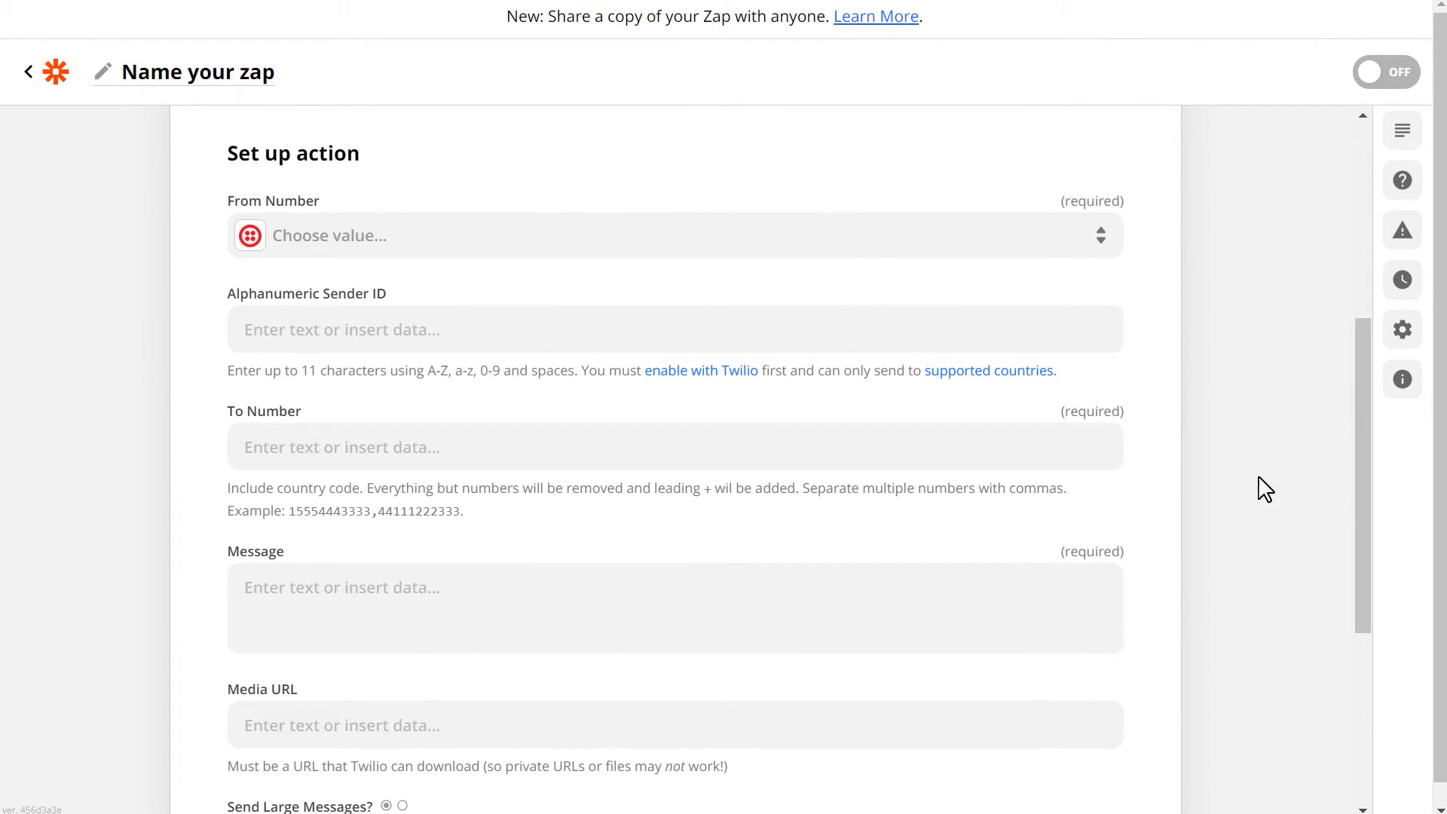
click(921, 241)
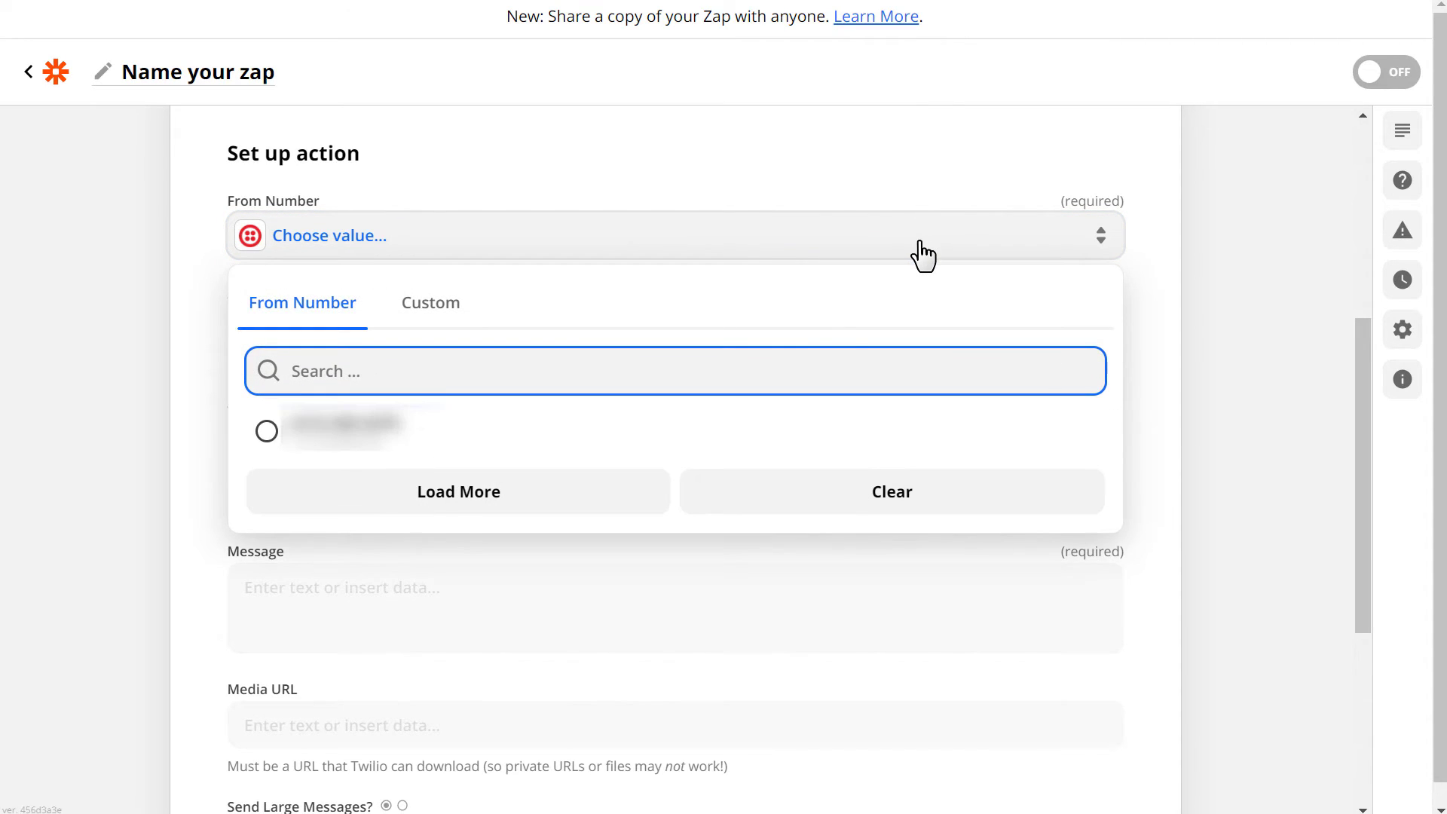
click(726, 430)
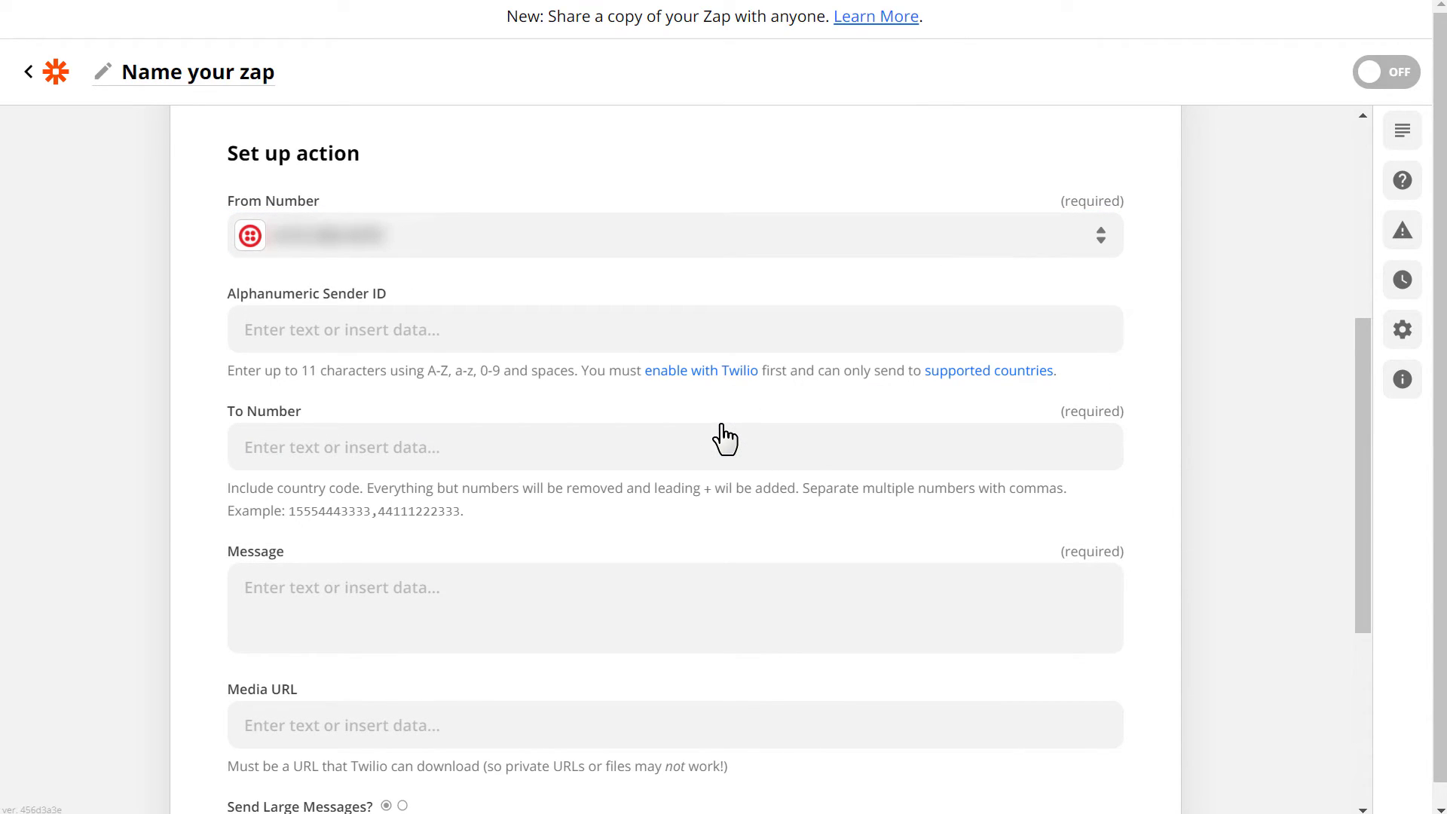
click(716, 445)
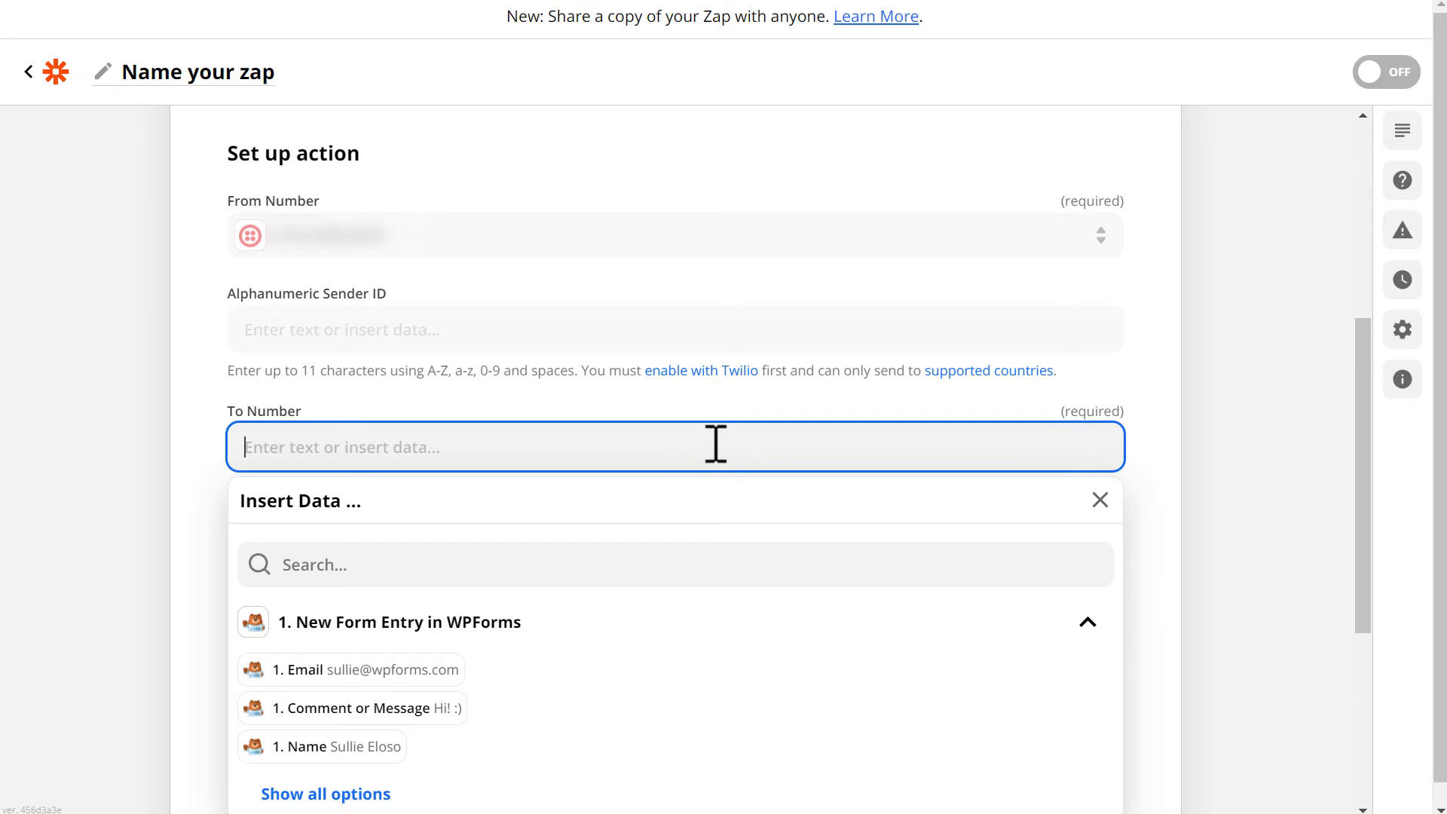
key(ctrl+v)
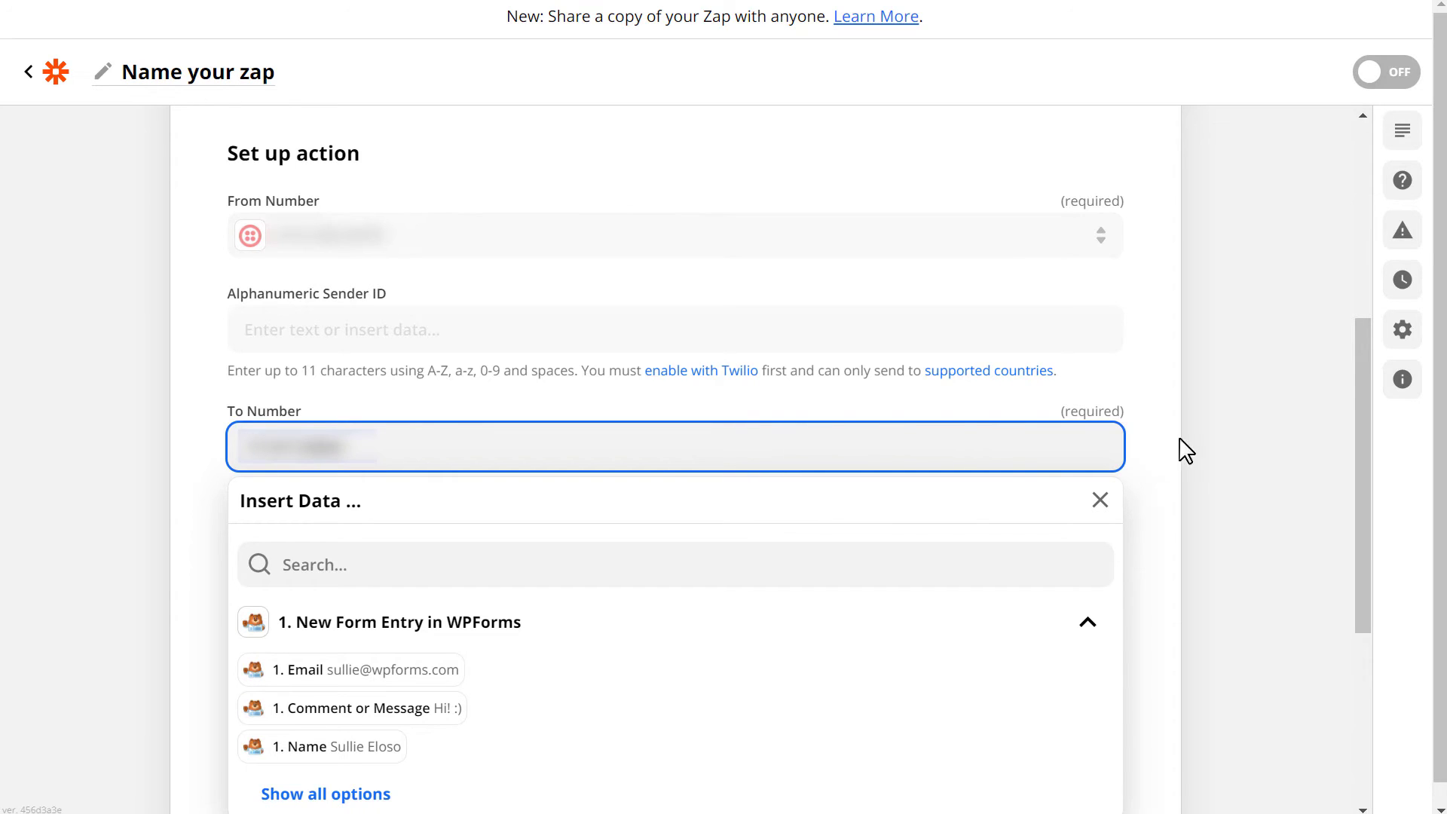
click(1212, 437)
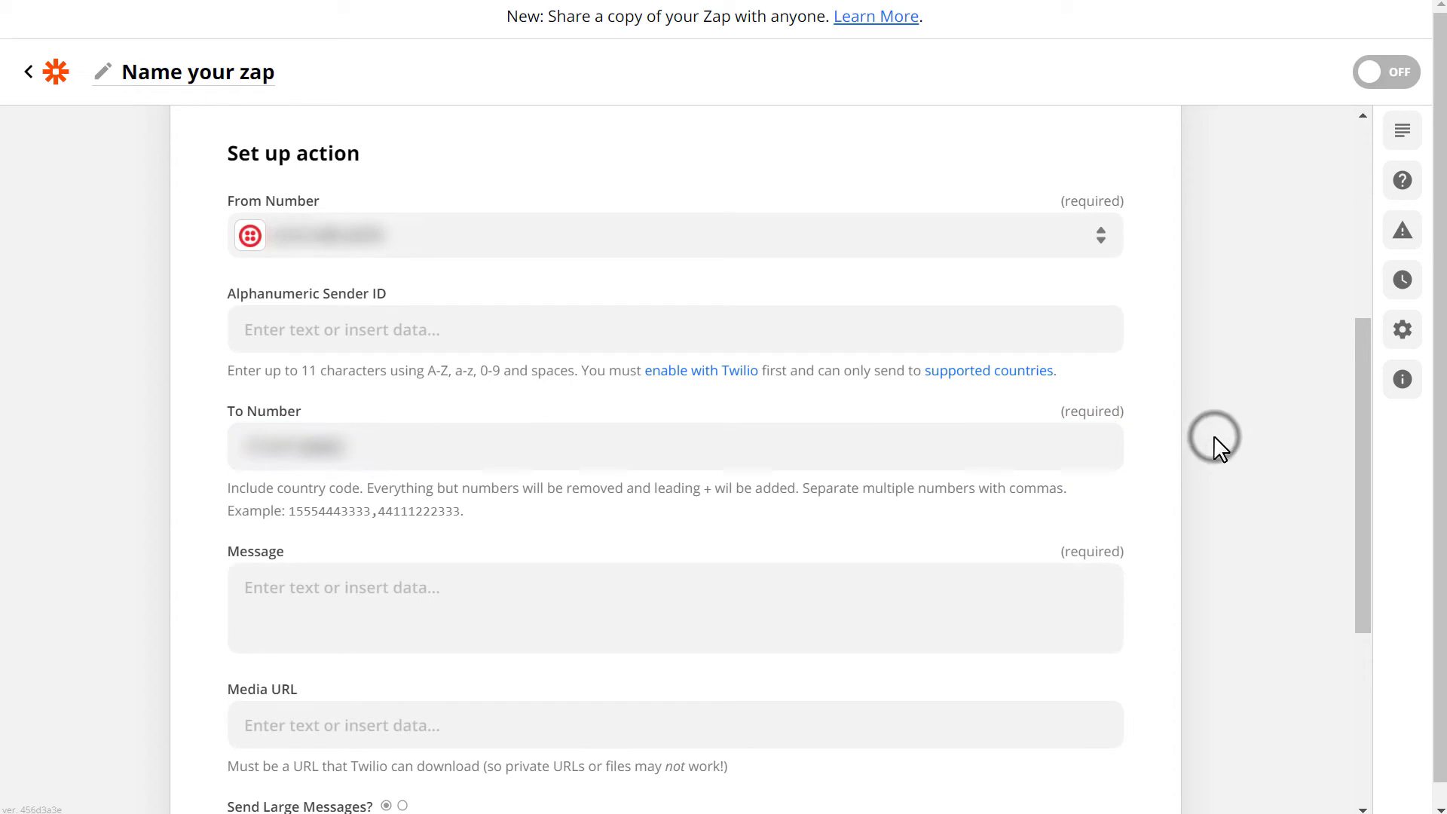
Fill the SMS Message with the entry's Email, Comment or Message, and Name fields.
click(809, 580)
scroll(812, 585, down, 5)
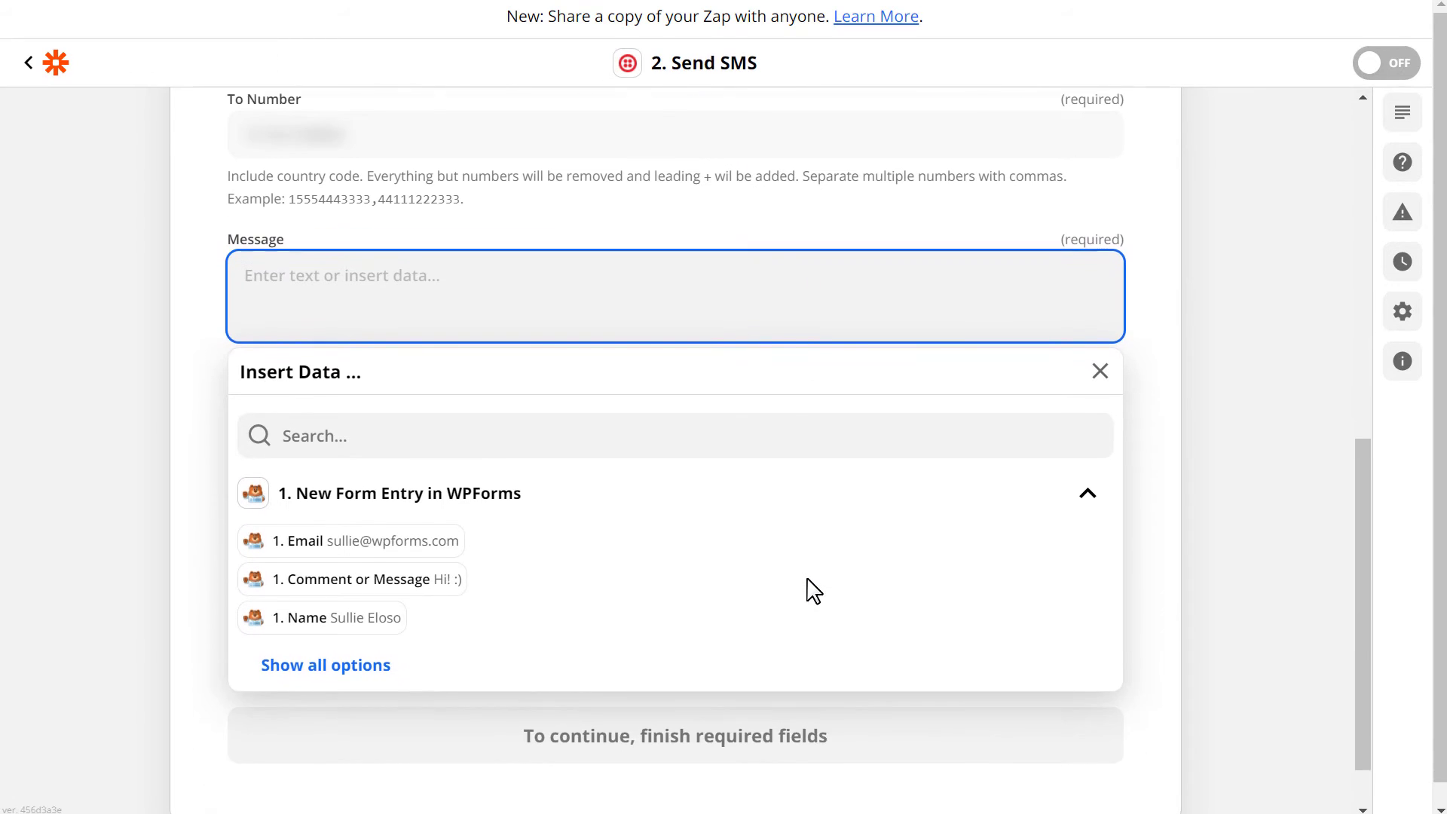
click(434, 497)
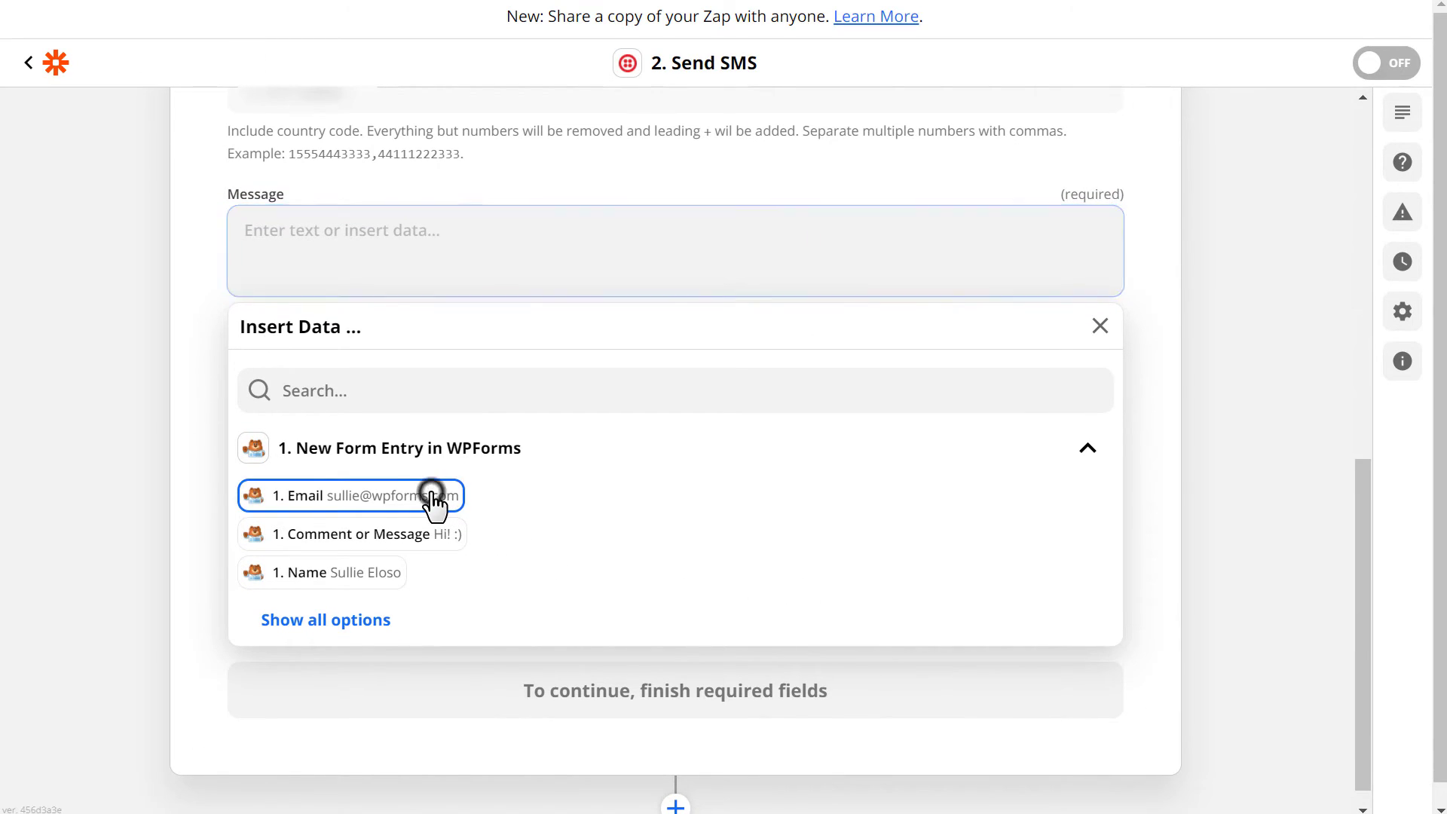
click(422, 534)
click(381, 579)
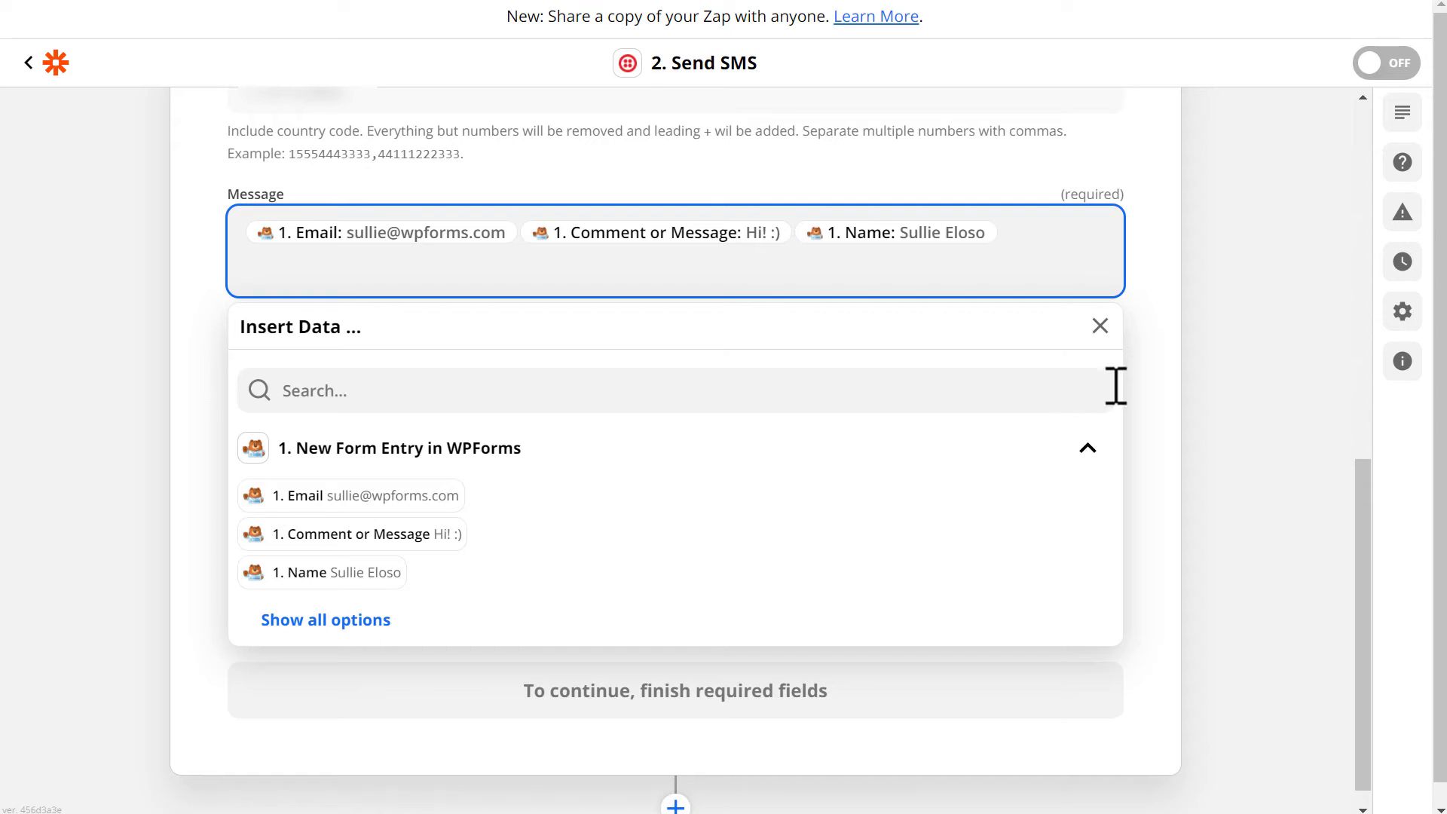
click(1205, 316)
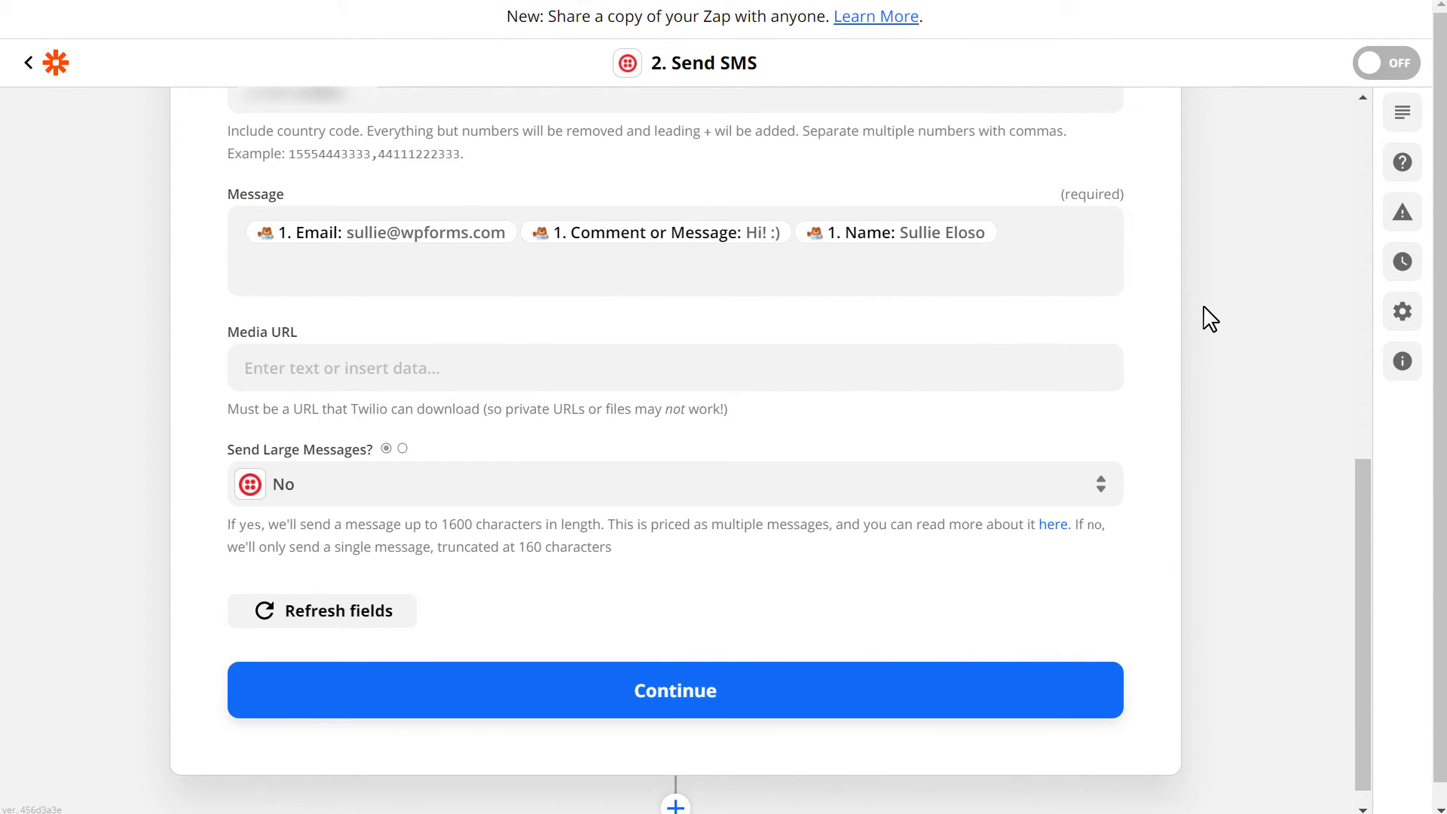
Send a successful test SMS through Twilio, then turn on the Zap.
click(838, 686)
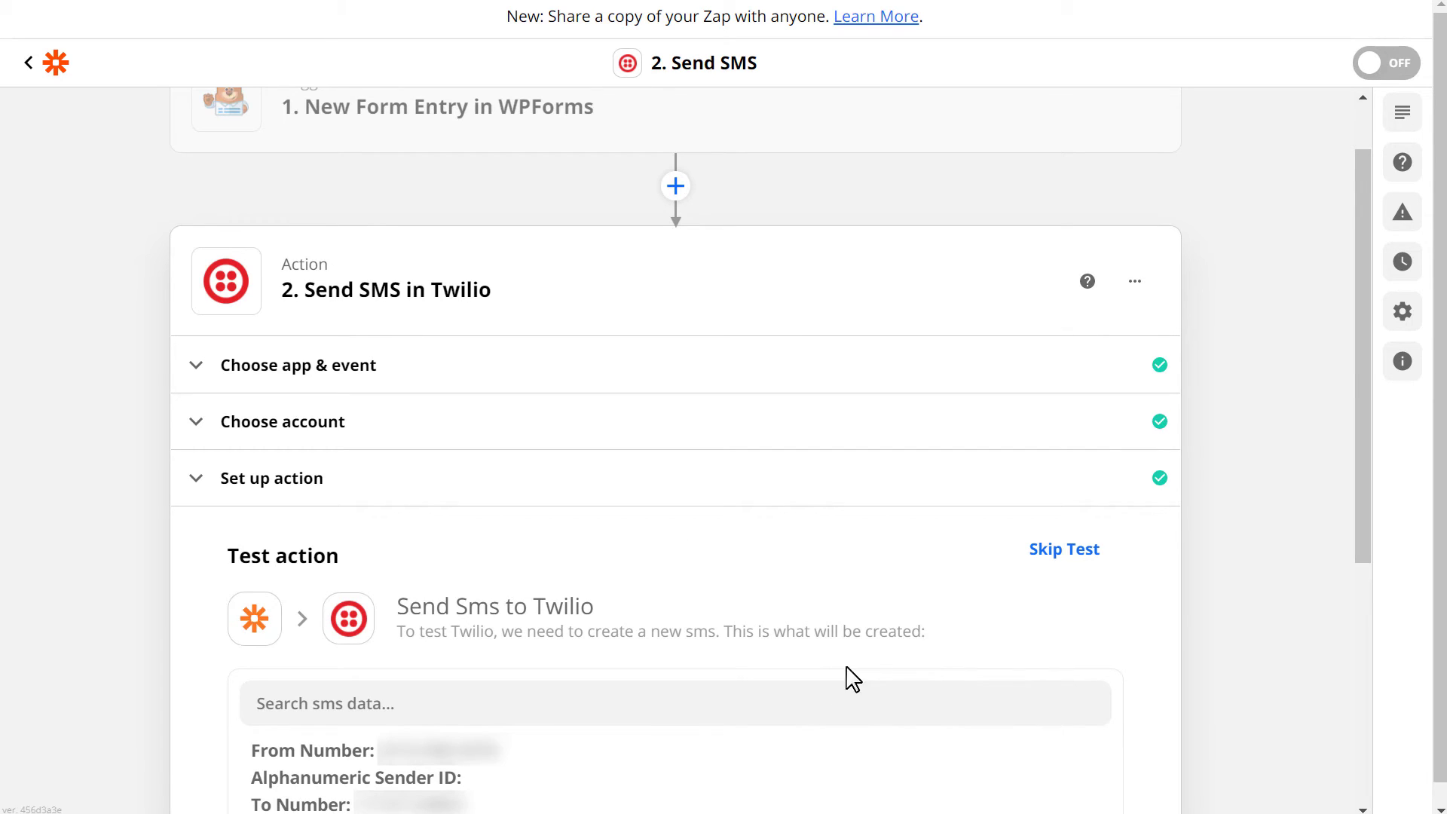
drag(1361, 336, 1354, 558)
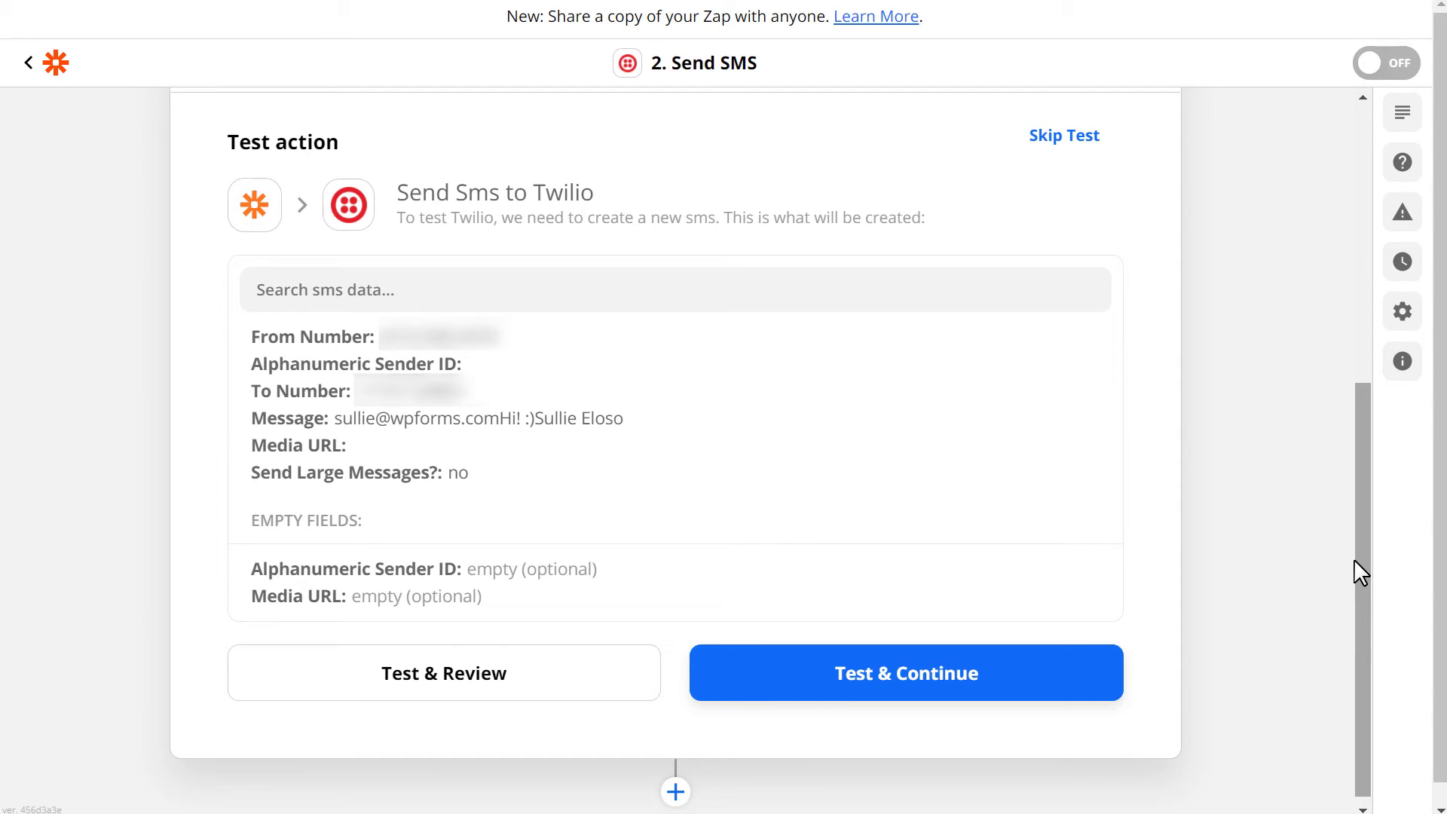
click(1104, 683)
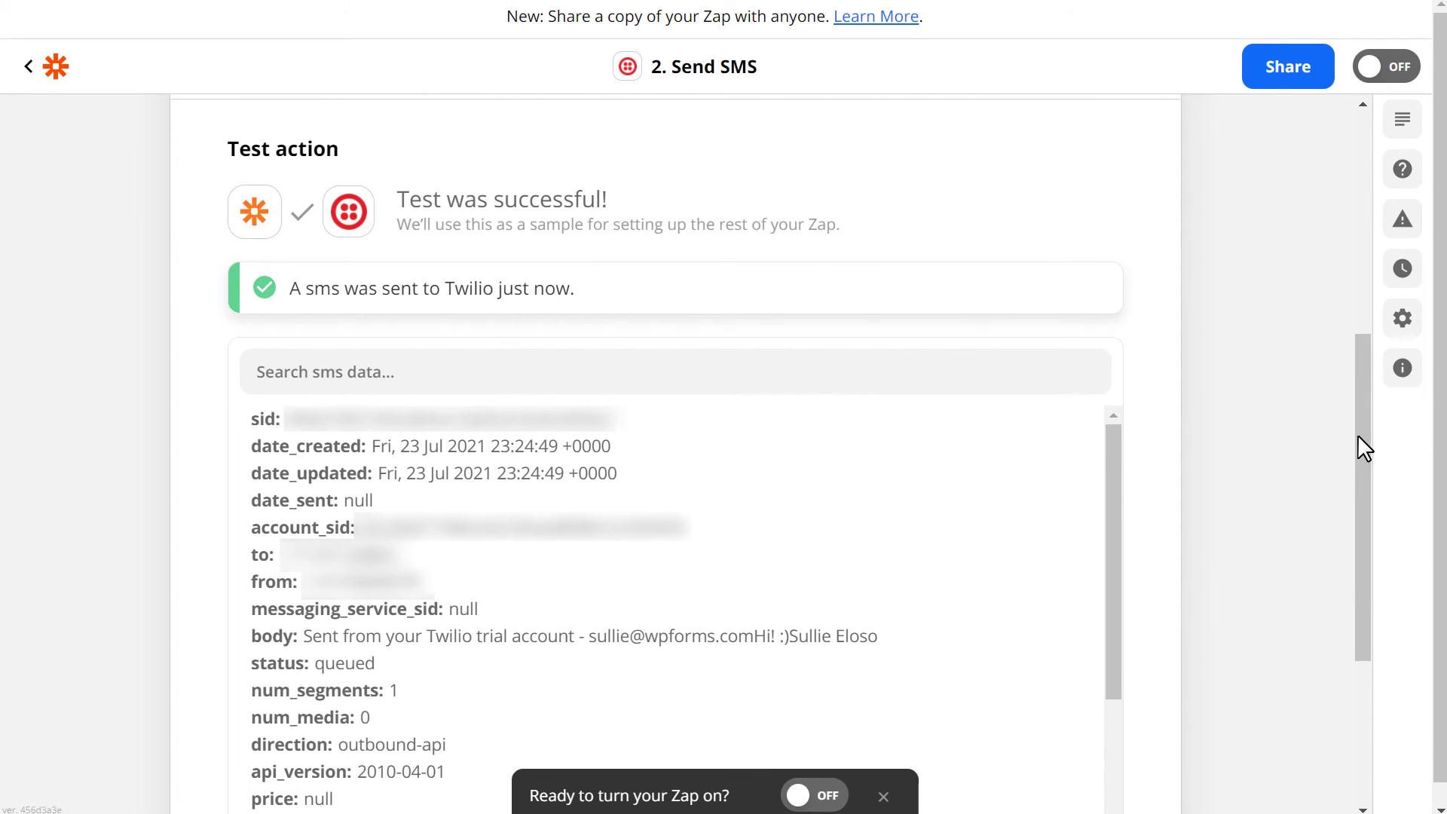
drag(1361, 430, 1364, 622)
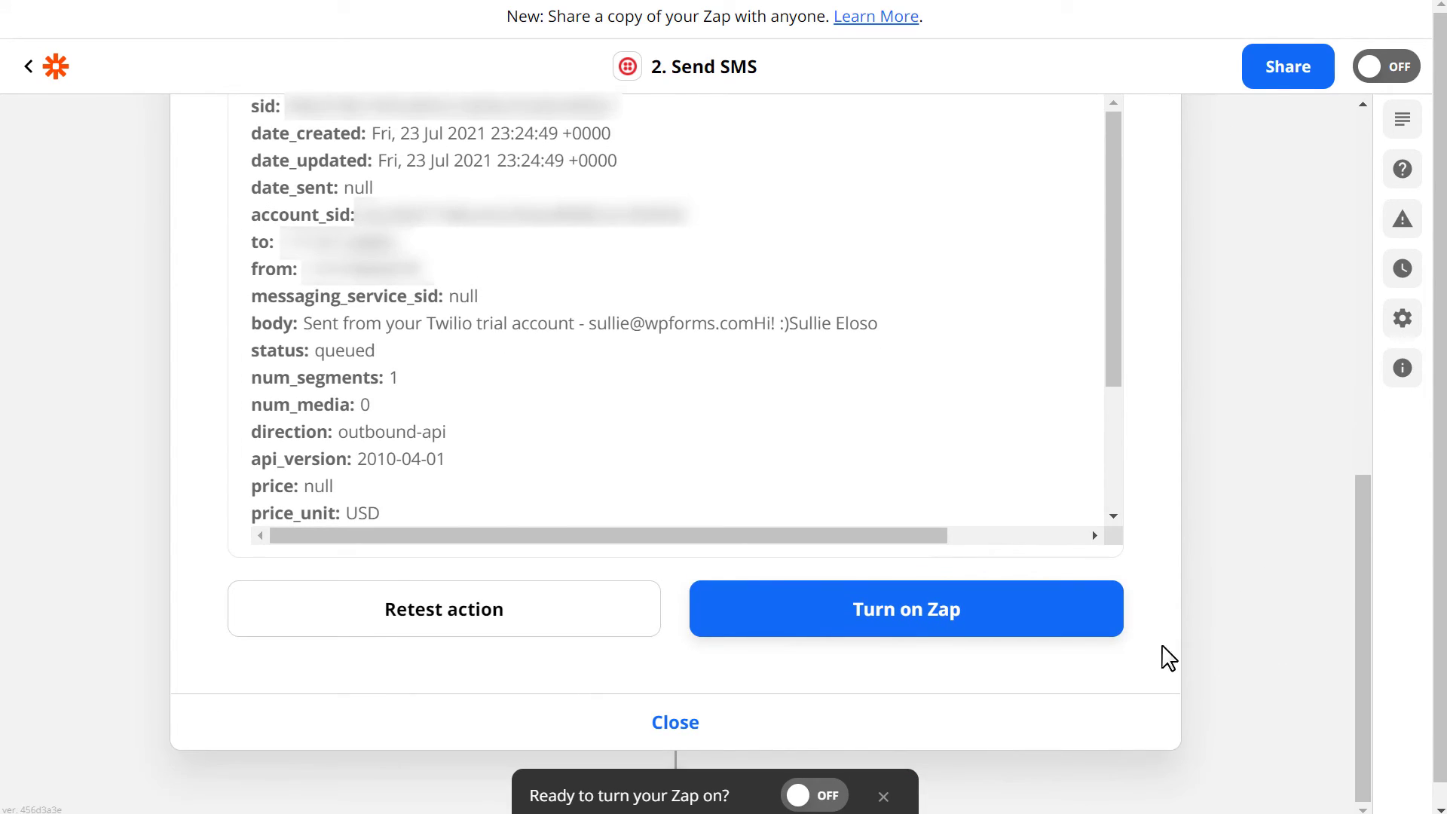
click(1062, 618)
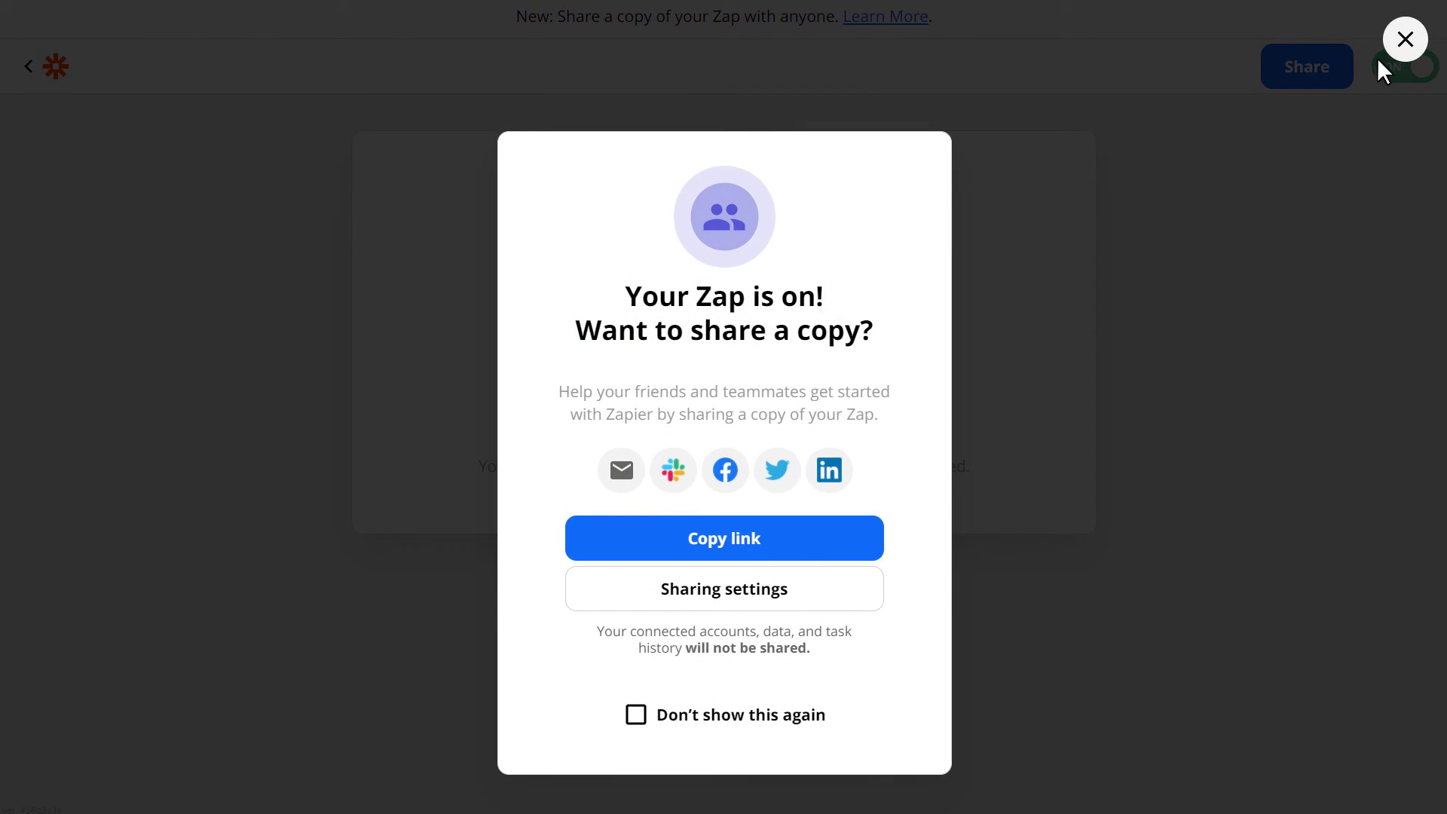
Close the share dialog so the "Your Zap is on!" confirmation remains.
click(1403, 38)
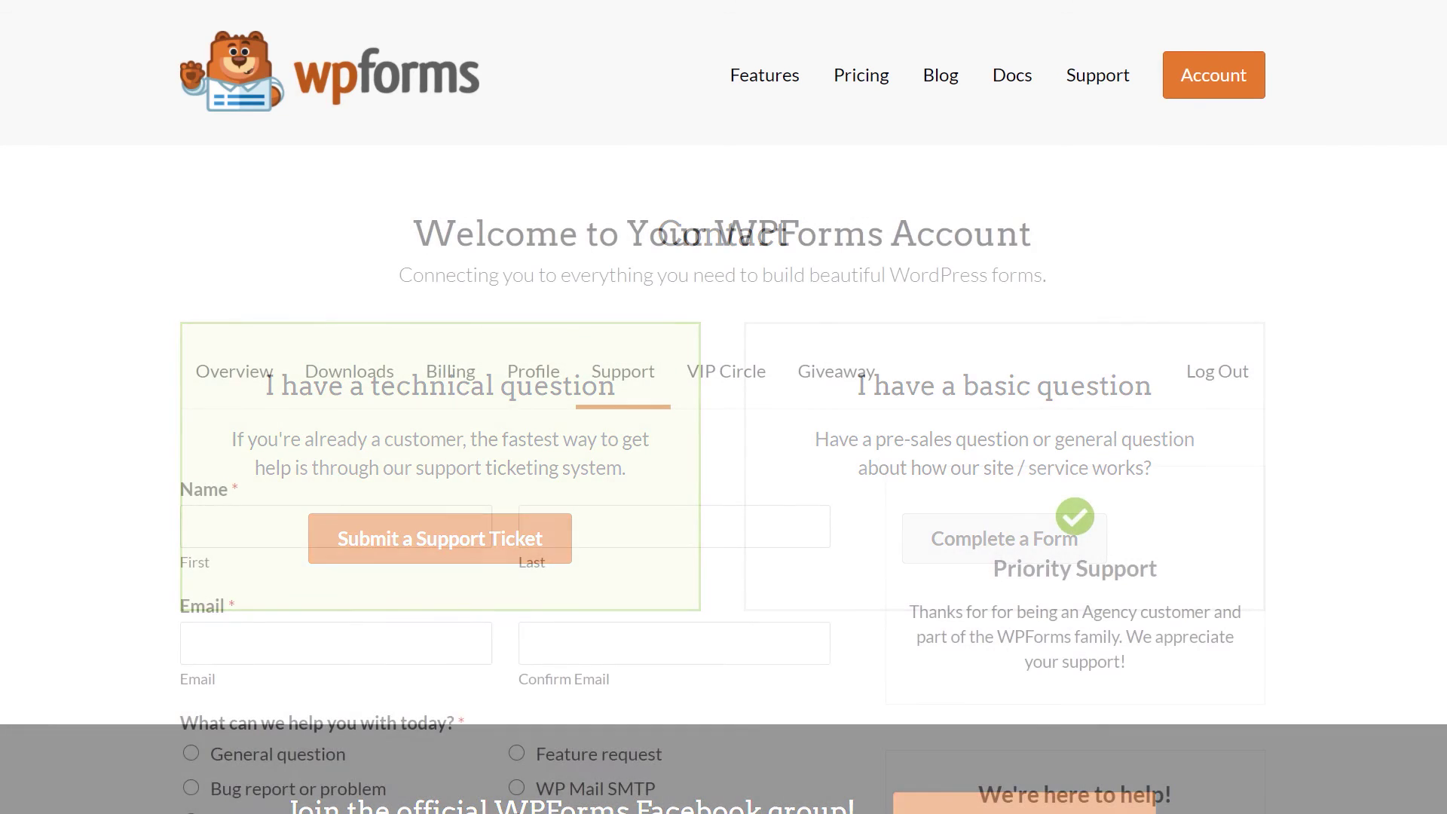
scroll(724, 407, down, 5)
scroll(723, 407, down, 2)
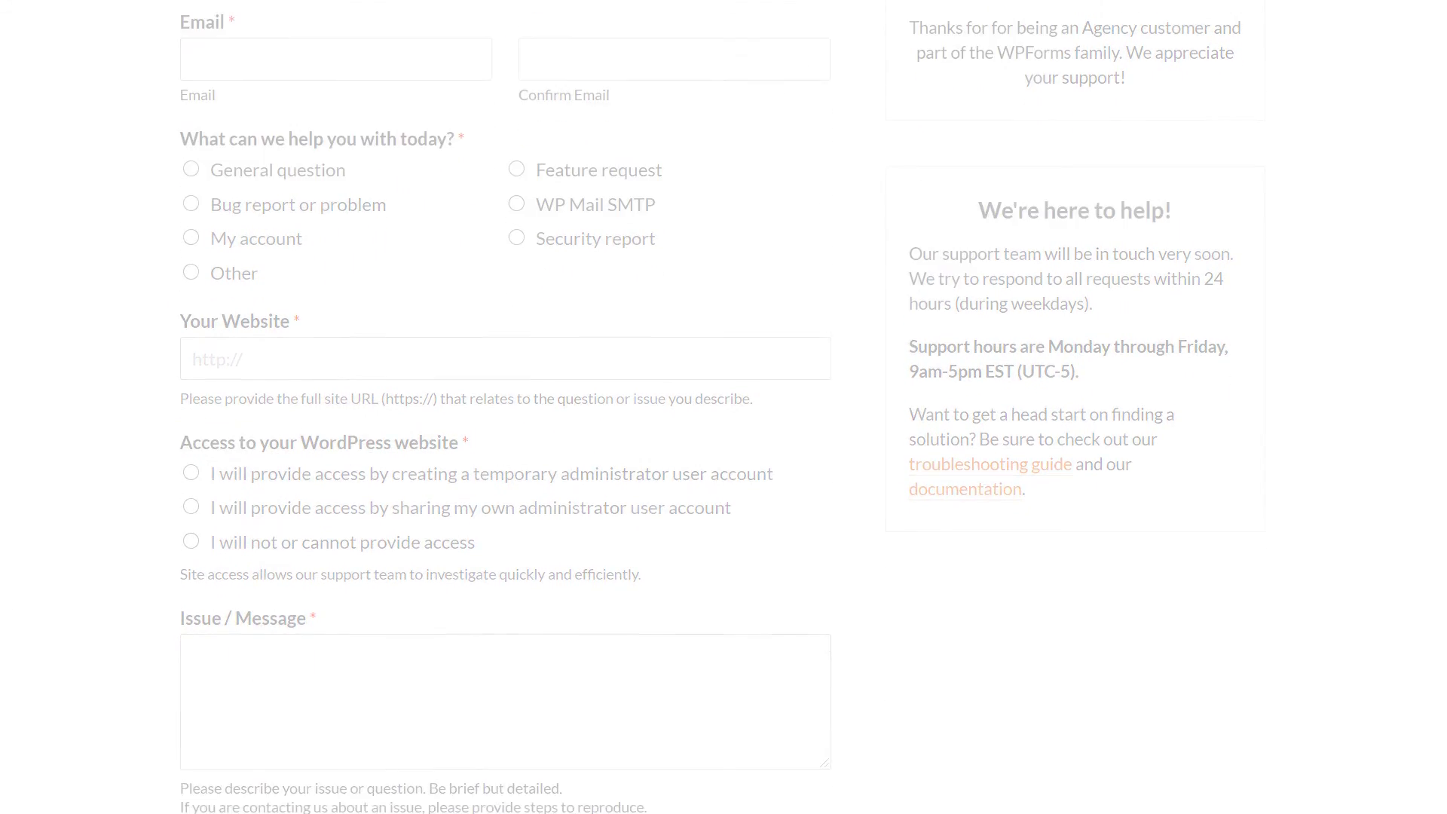